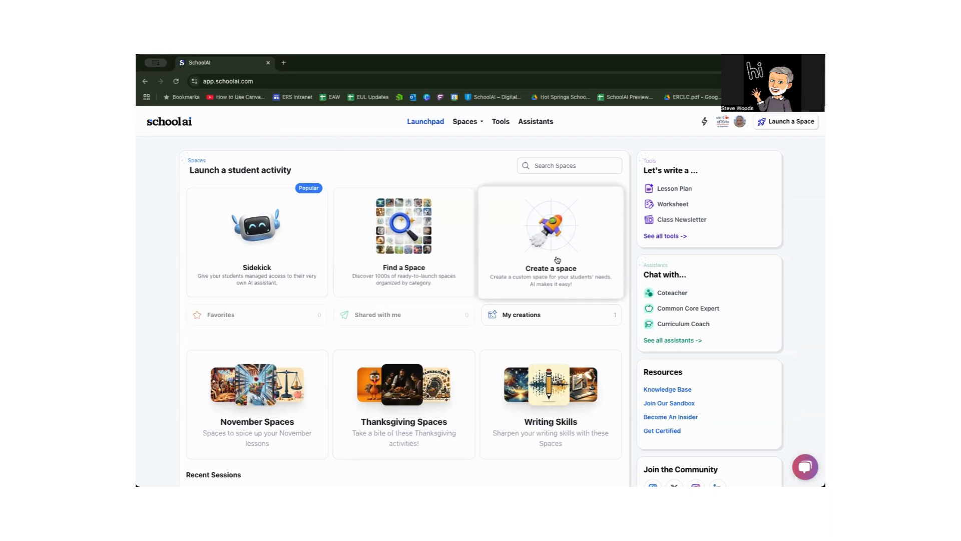
Look over the launchpad's sections and Spaces options, and open the Discover page of student activities
scroll(445, 280, down, 2)
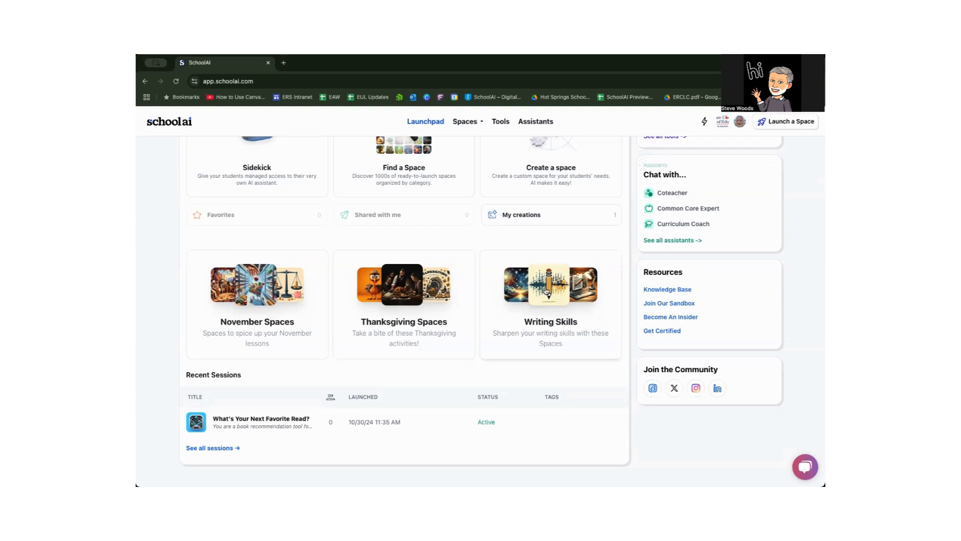
scroll(551, 306, up, 3)
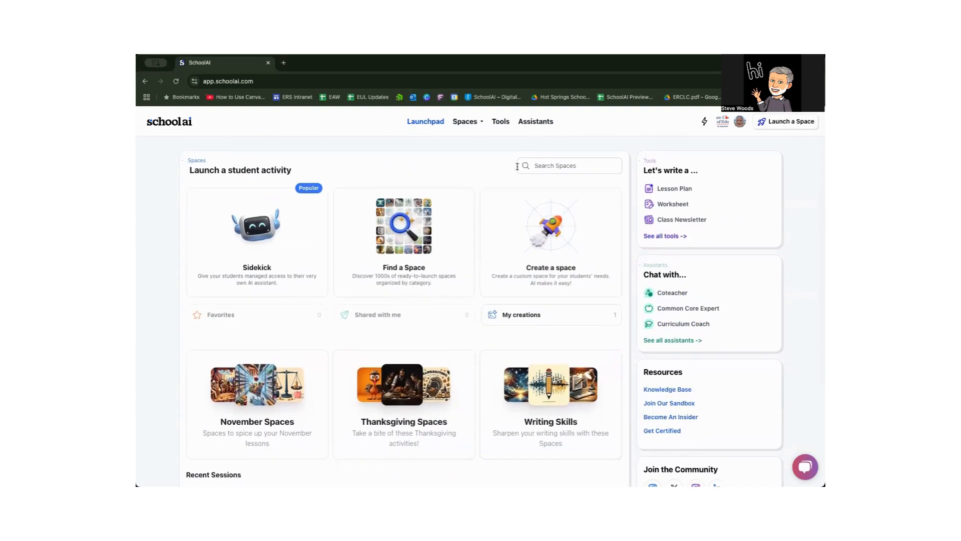
click(471, 127)
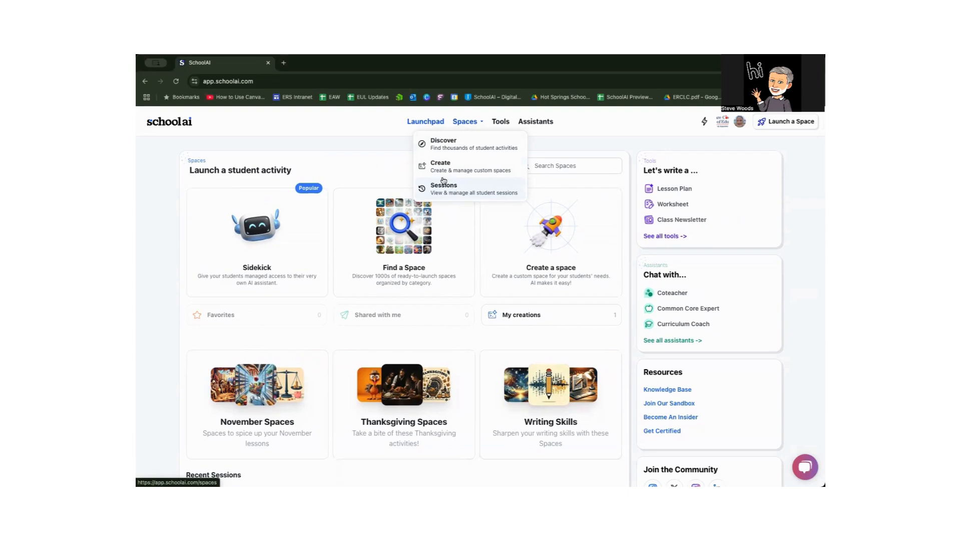
scroll(347, 208, down, 3)
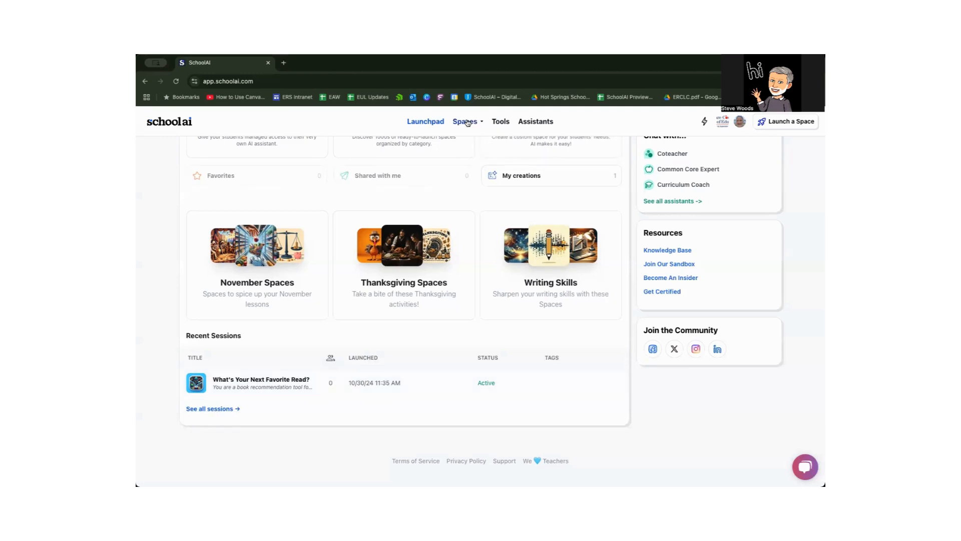
mouse_move(468, 124)
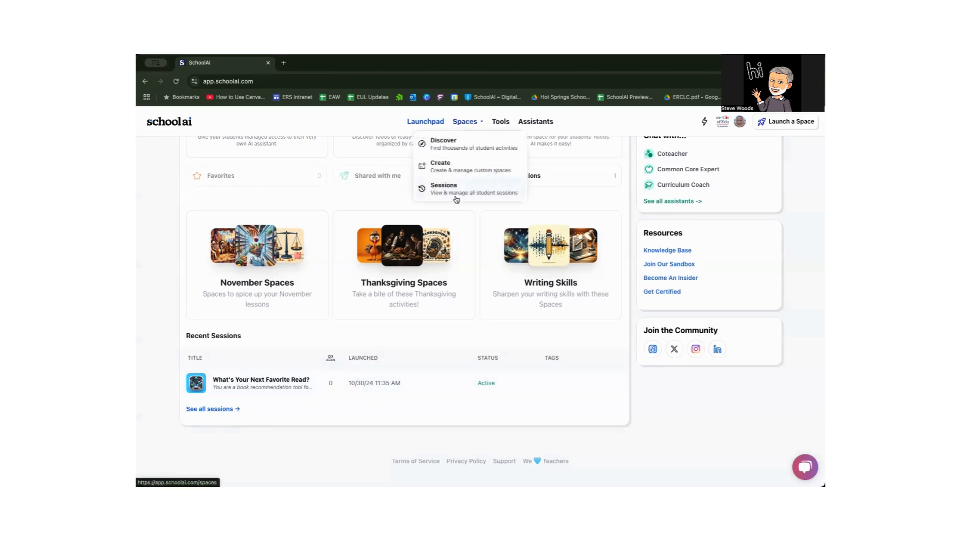
scroll(589, 193, up, 3)
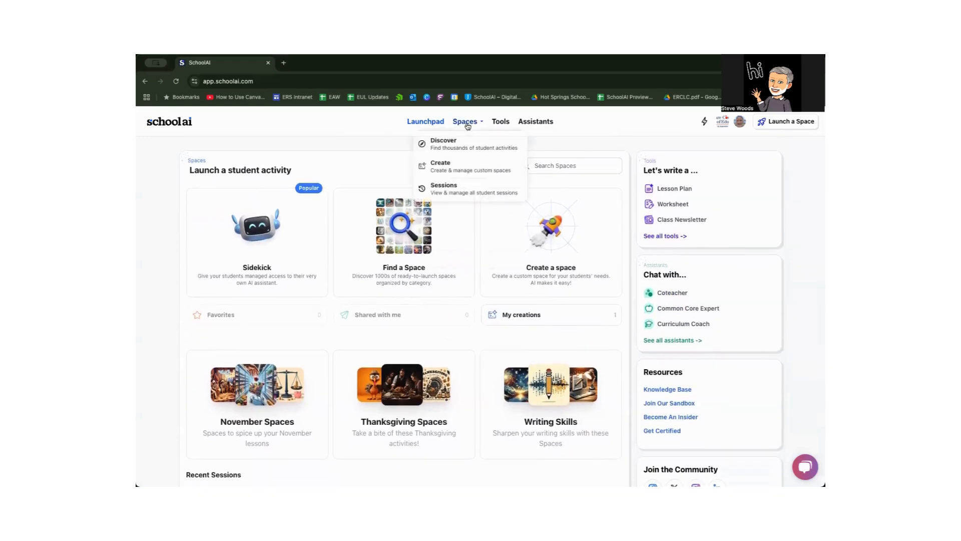
click(443, 144)
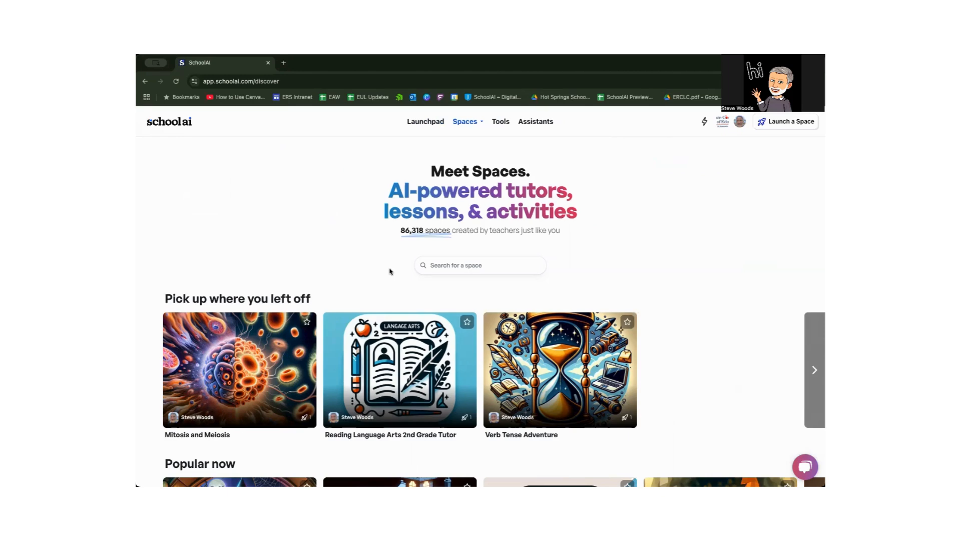
Examine the recently used spaces and browse through the Popular now collection on the Discover page
click(444, 262)
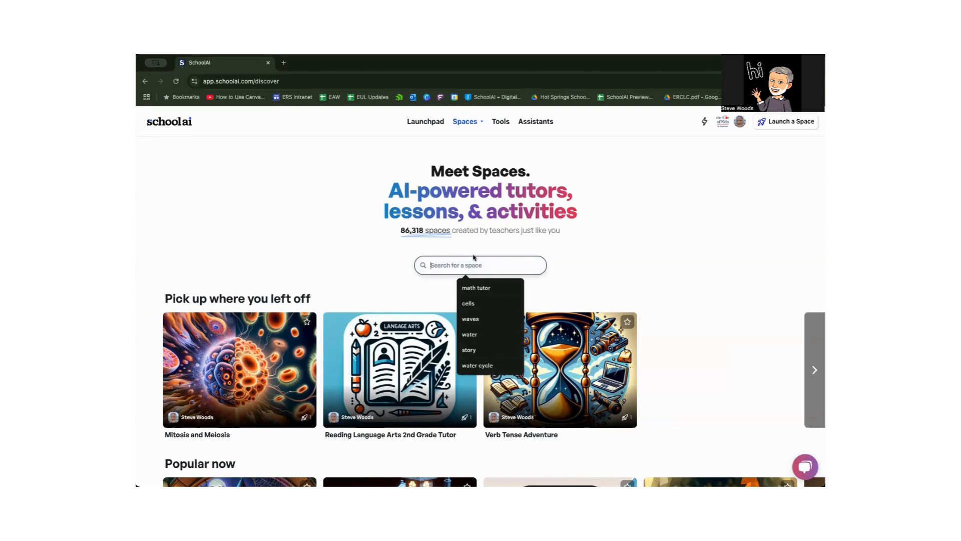
click(587, 250)
scroll(590, 252, down, 1)
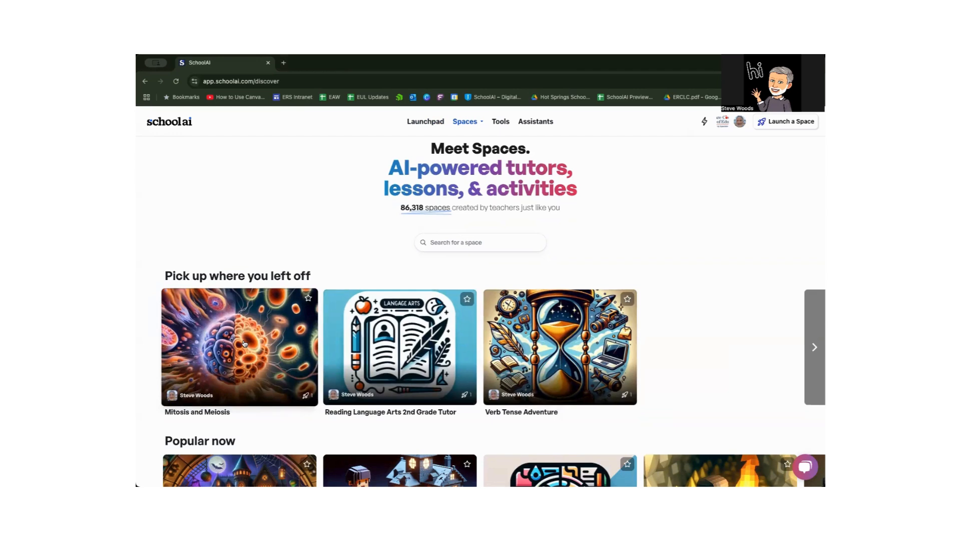
scroll(244, 343, down, 4)
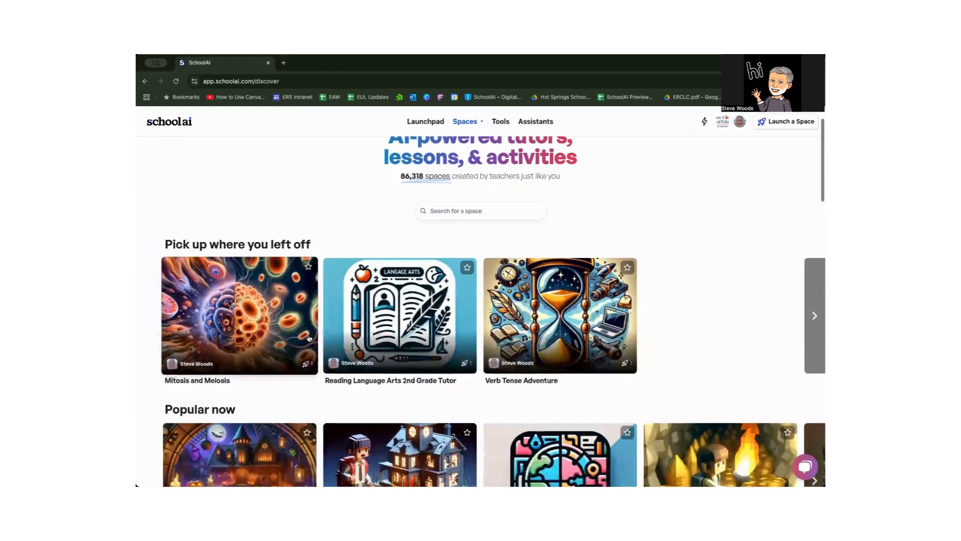
scroll(309, 338, down, 1)
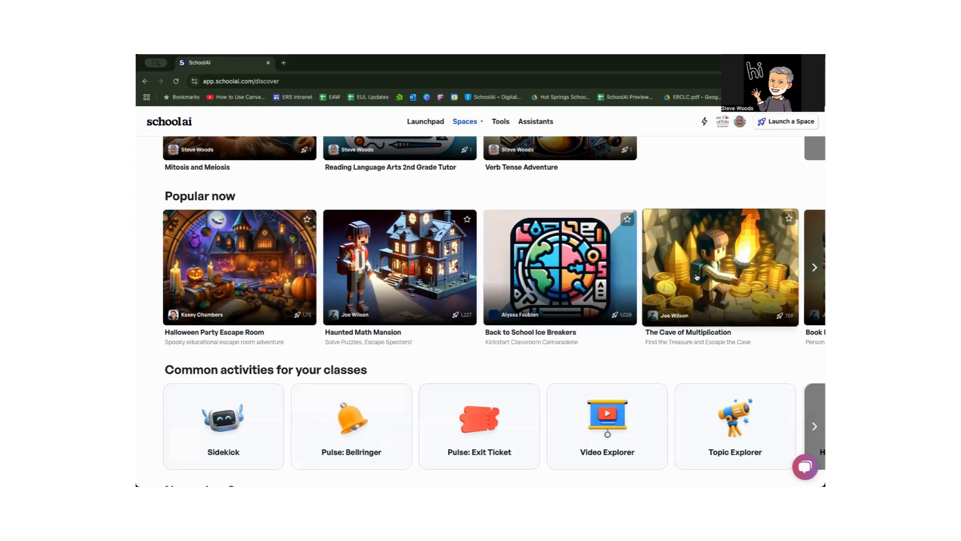
click(815, 269)
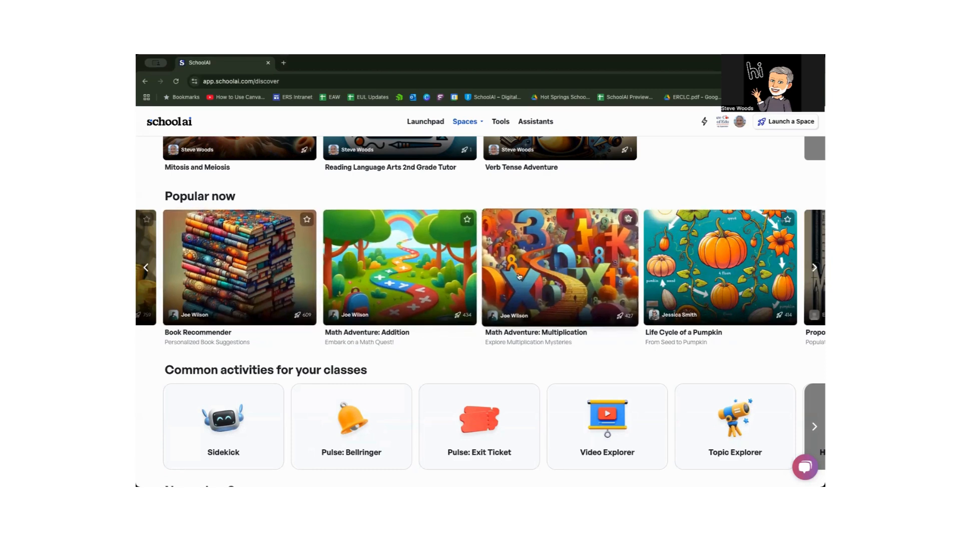
click(815, 268)
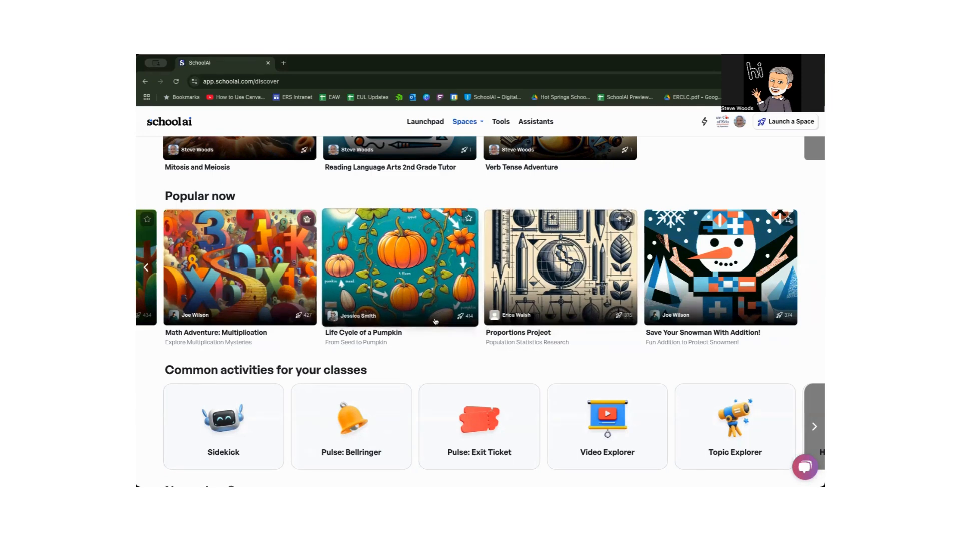
Browse the common class activities and the November Spaces collection
scroll(408, 314, down, 3)
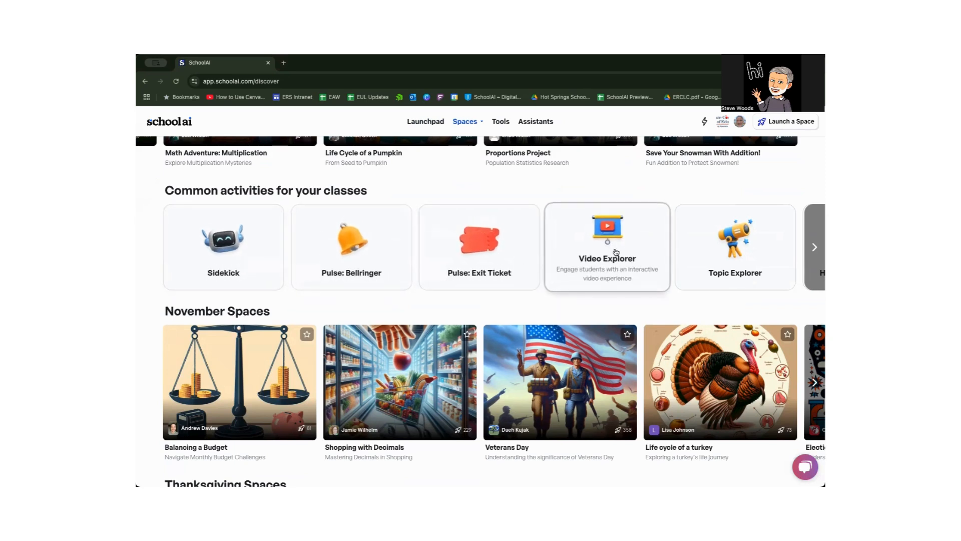
click(813, 248)
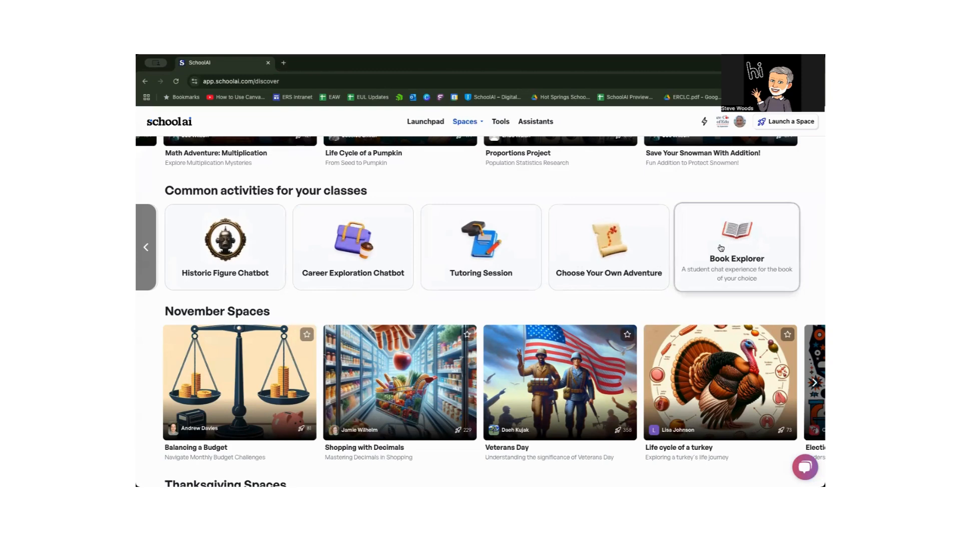
scroll(586, 281, down, 2)
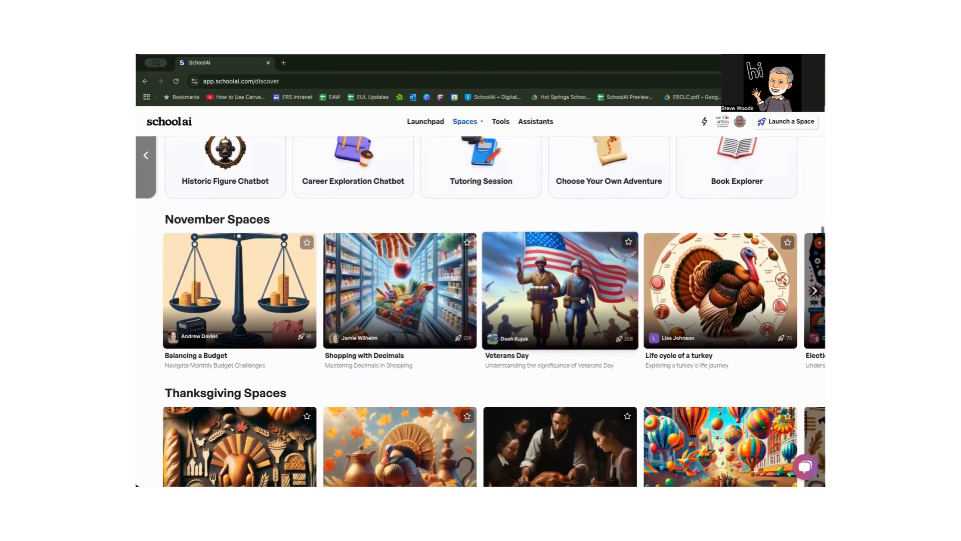
click(814, 291)
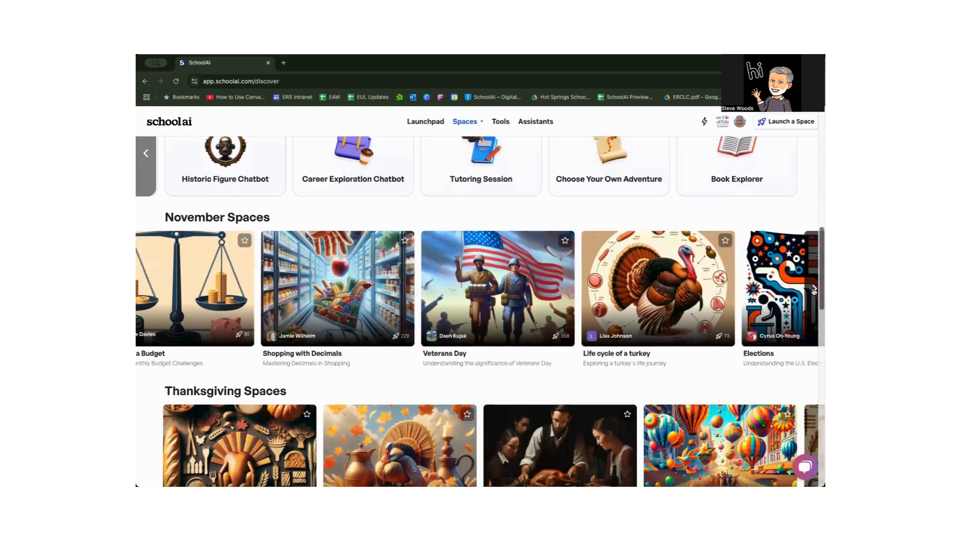
click(814, 291)
click(814, 292)
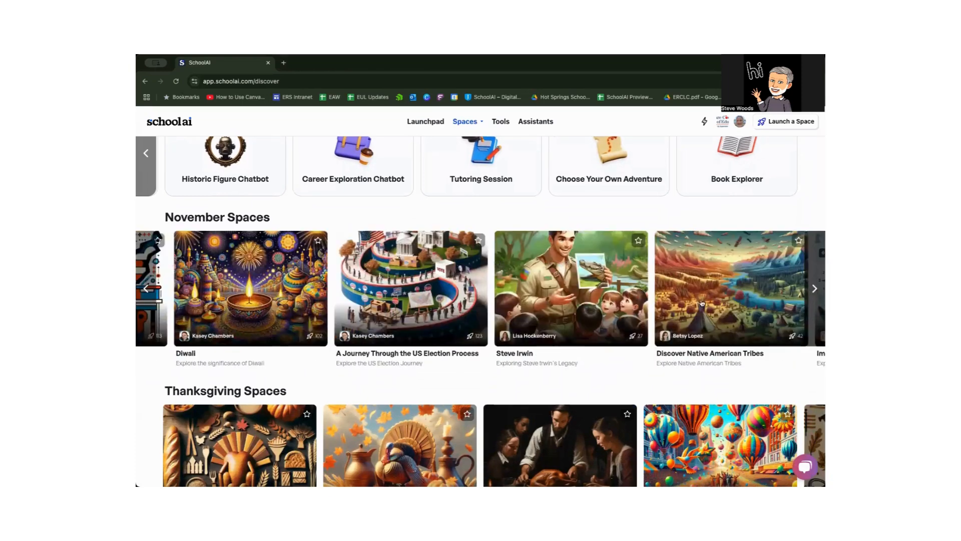
click(814, 292)
Browse the Thanksgiving Spaces, Writing Skills and Comprehension Skills collections
scroll(663, 309, down, 3)
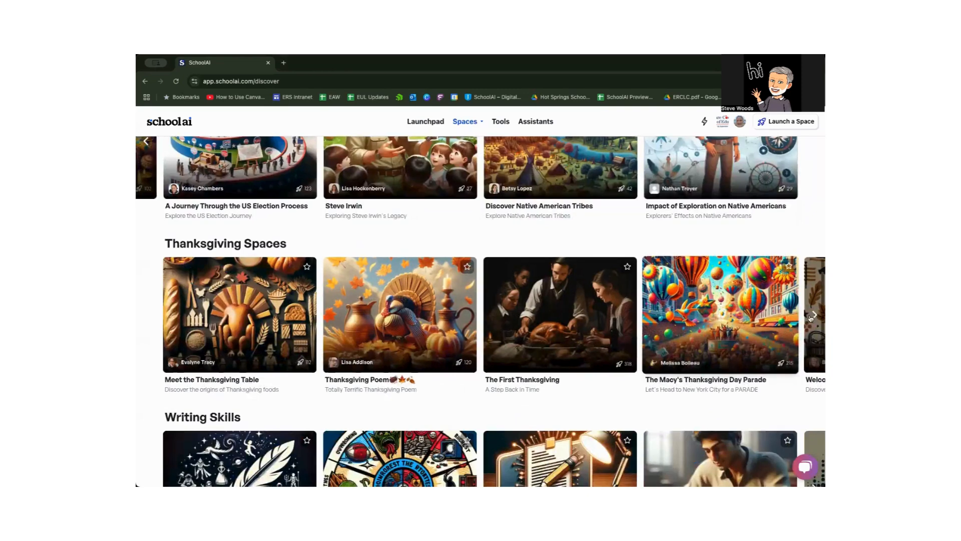
click(814, 314)
scroll(710, 322, down, 3)
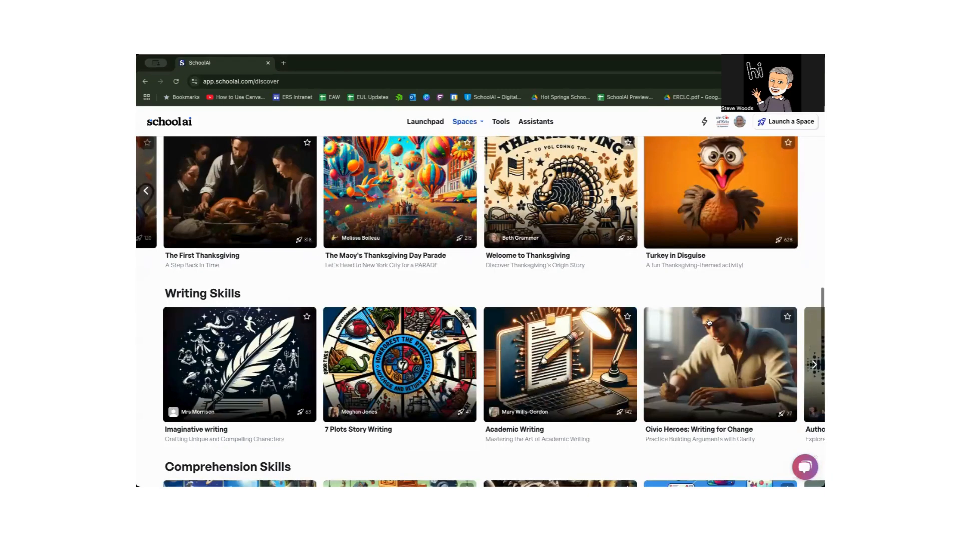
scroll(813, 321, down, 1)
click(814, 317)
scroll(696, 330, down, 4)
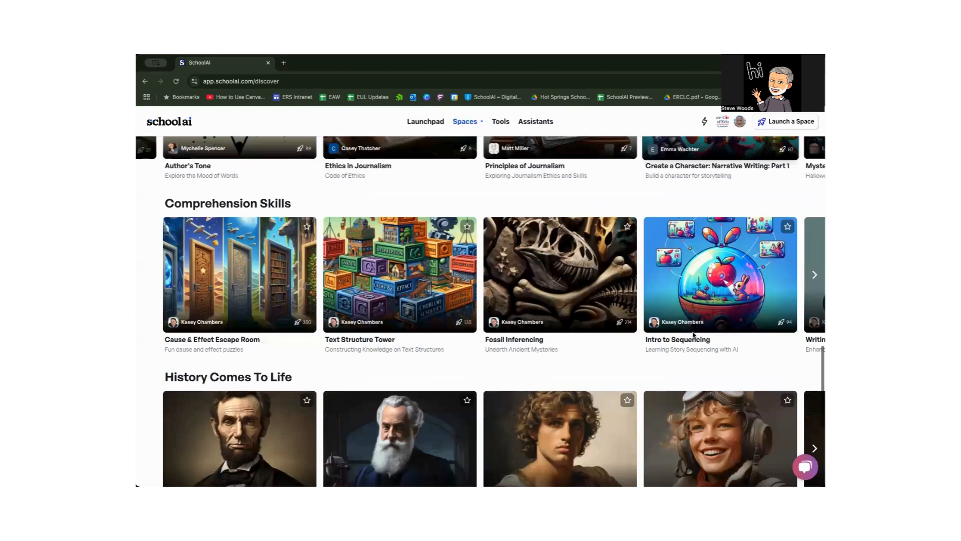
Browse the historical figures in History Comes To Life and the Featured creators
scroll(694, 335, down, 3)
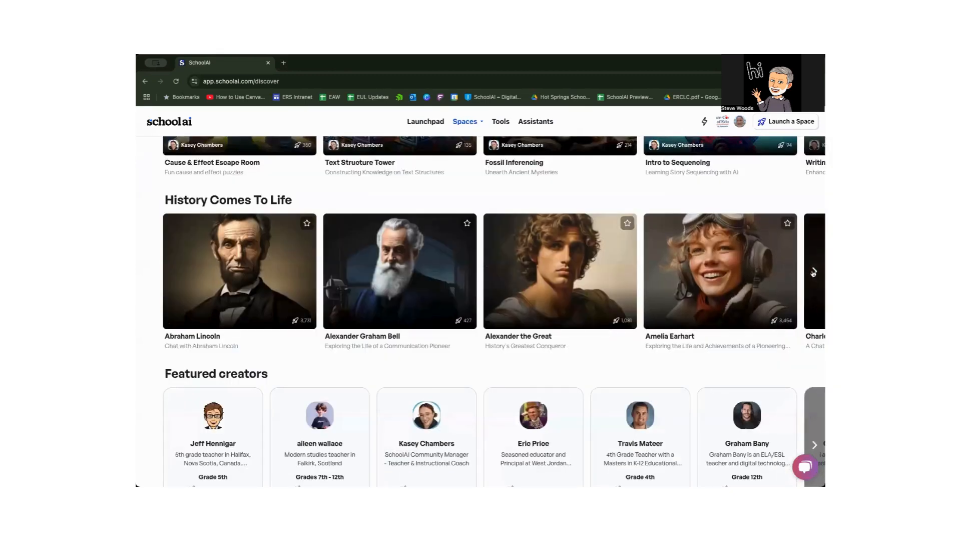
click(814, 272)
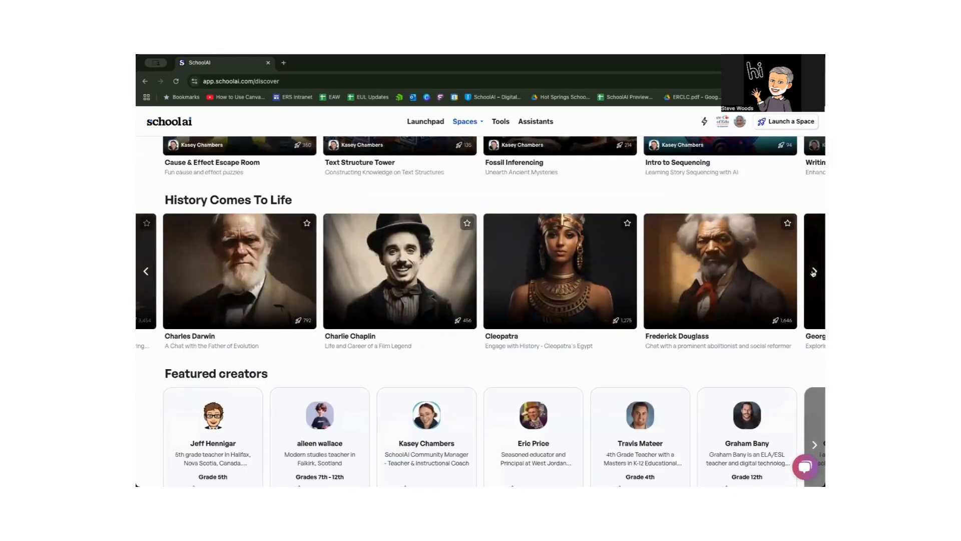
click(814, 272)
click(813, 271)
scroll(652, 292, down, 2)
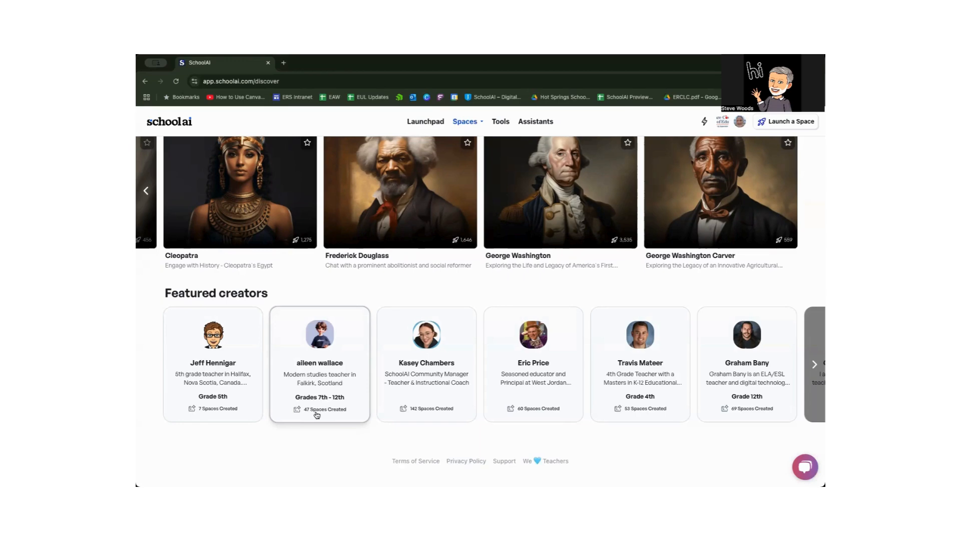
Return to the space search on the Discover page and search for "volcano"
scroll(316, 414, up, 3)
scroll(317, 415, up, 8)
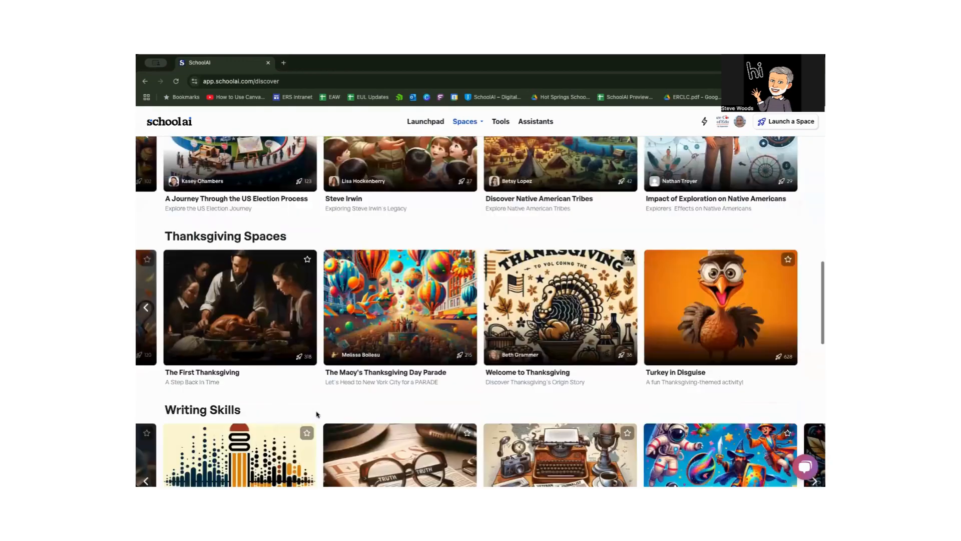
scroll(317, 415, up, 10)
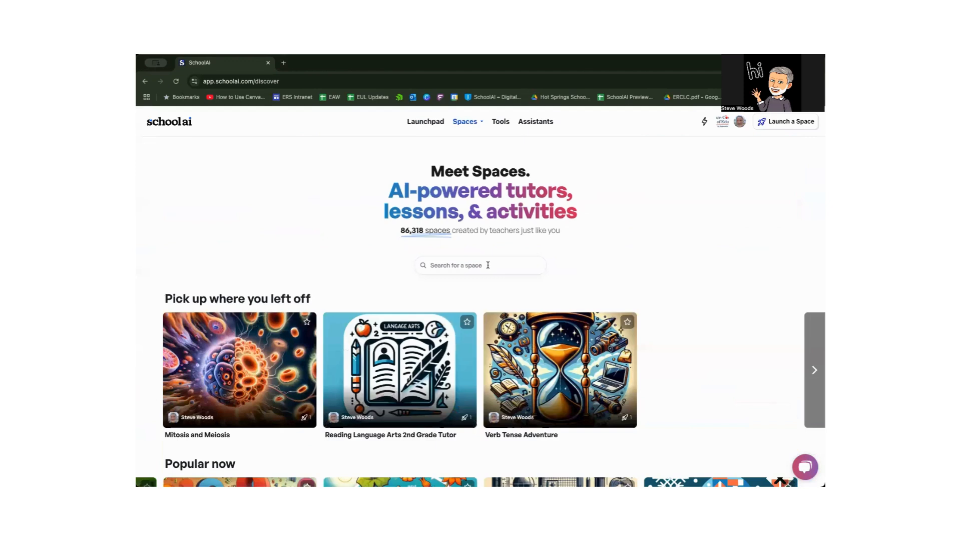
click(488, 265)
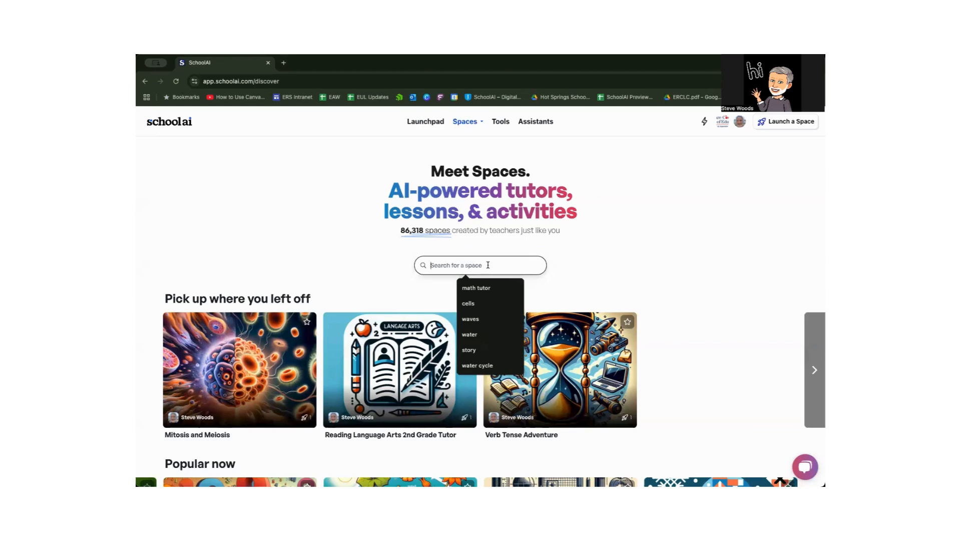
text(volcano)
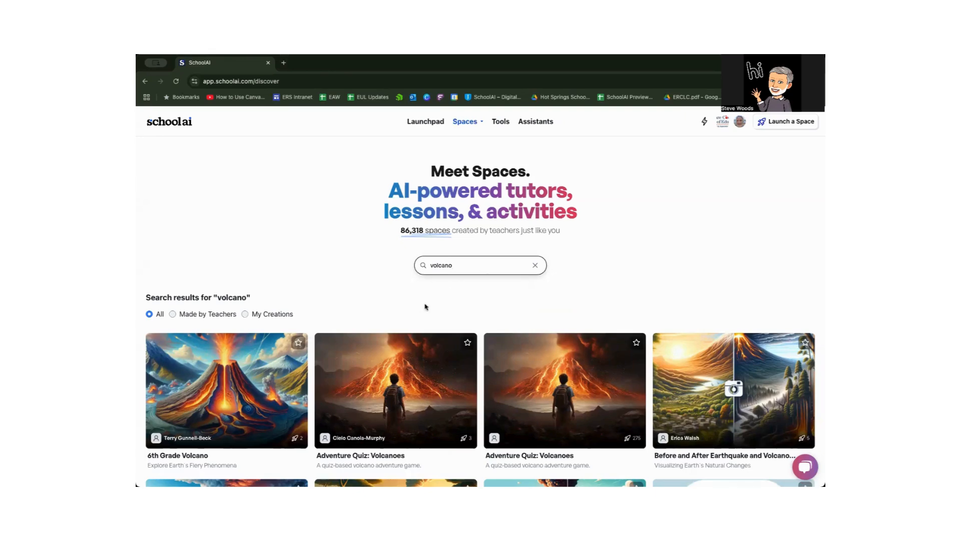
Review the volcano results, open the first Volcano Research space and highlight its description
scroll(425, 306, down, 3)
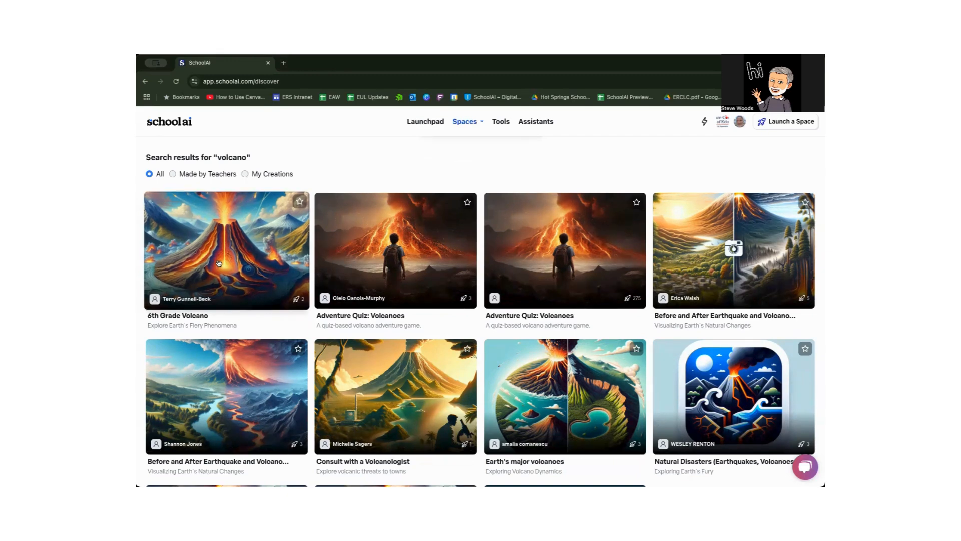
scroll(218, 264, down, 1)
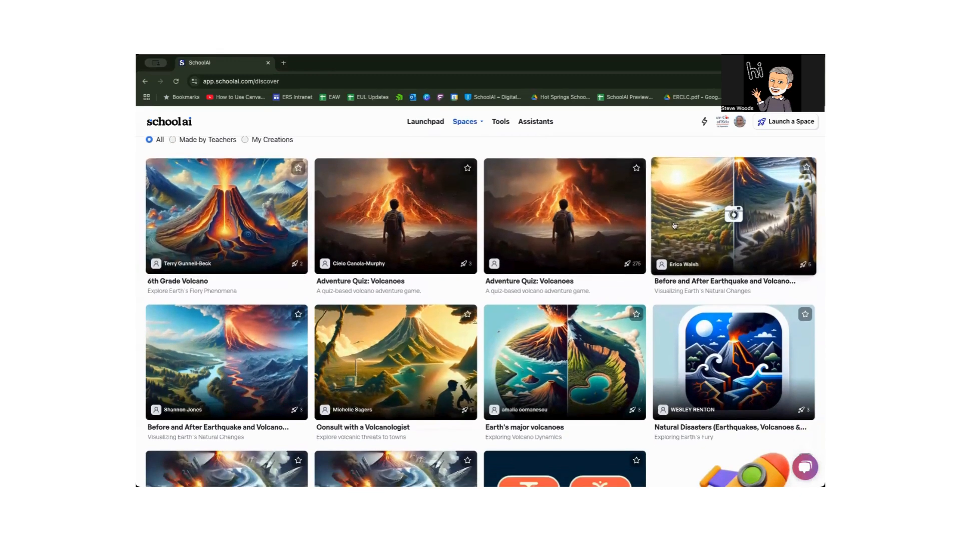
scroll(435, 296, down, 5)
scroll(371, 294, down, 1)
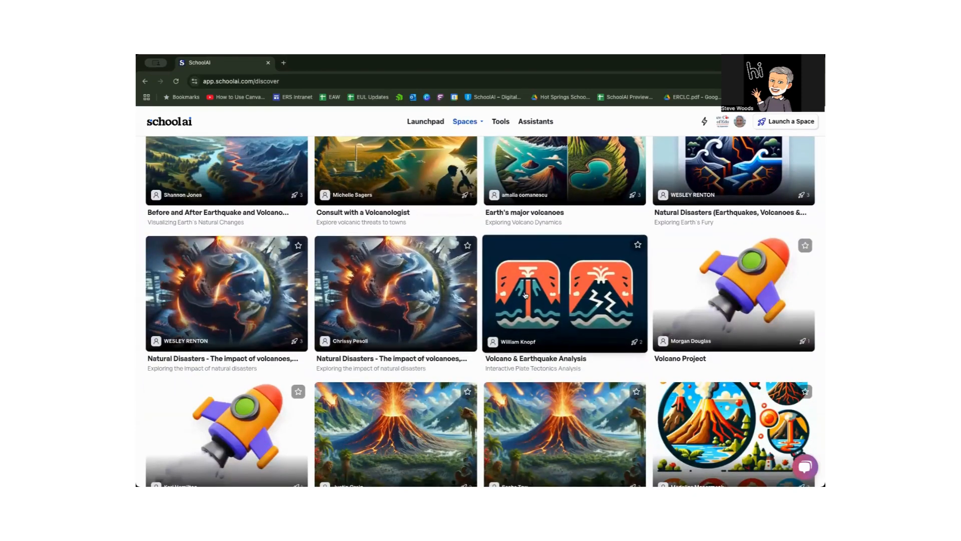
scroll(525, 294, down, 4)
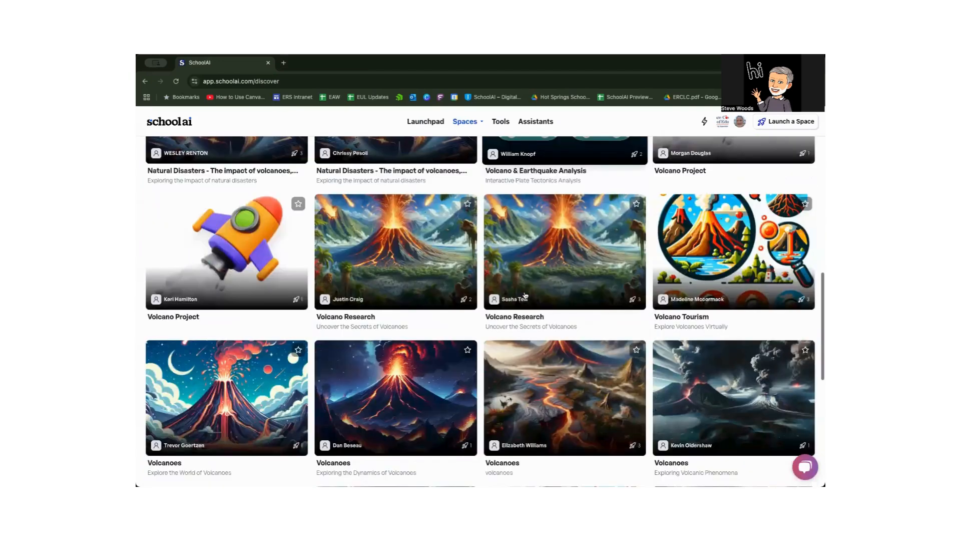
scroll(525, 295, down, 1)
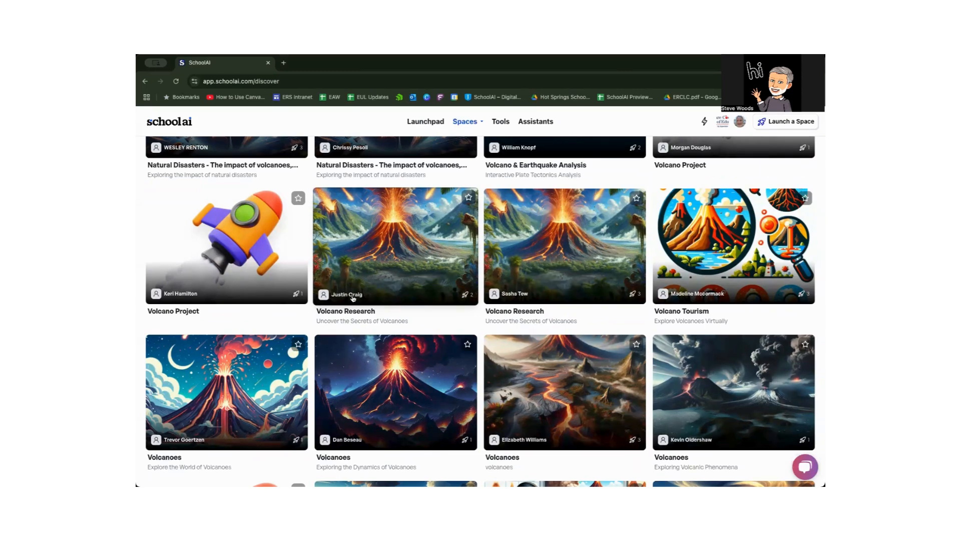
click(392, 257)
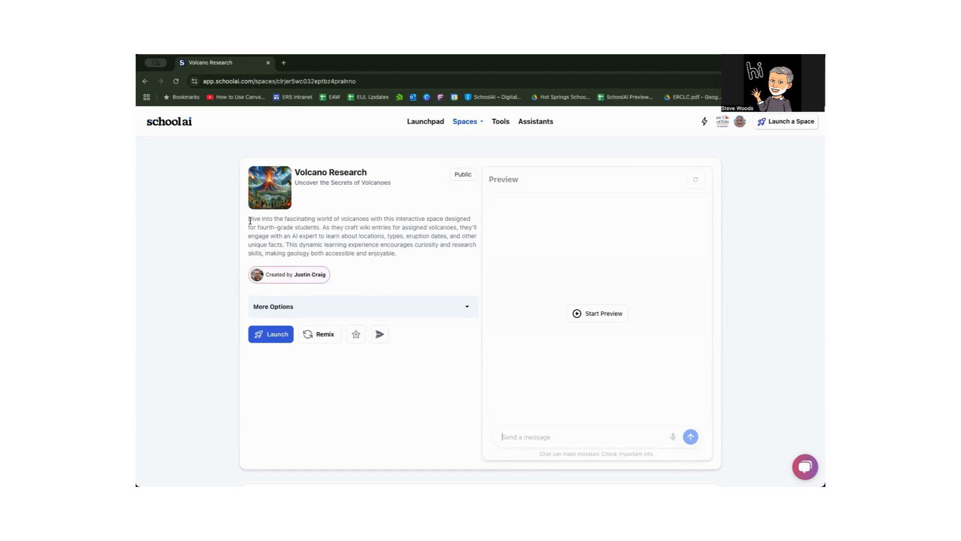
drag(248, 218, 403, 258)
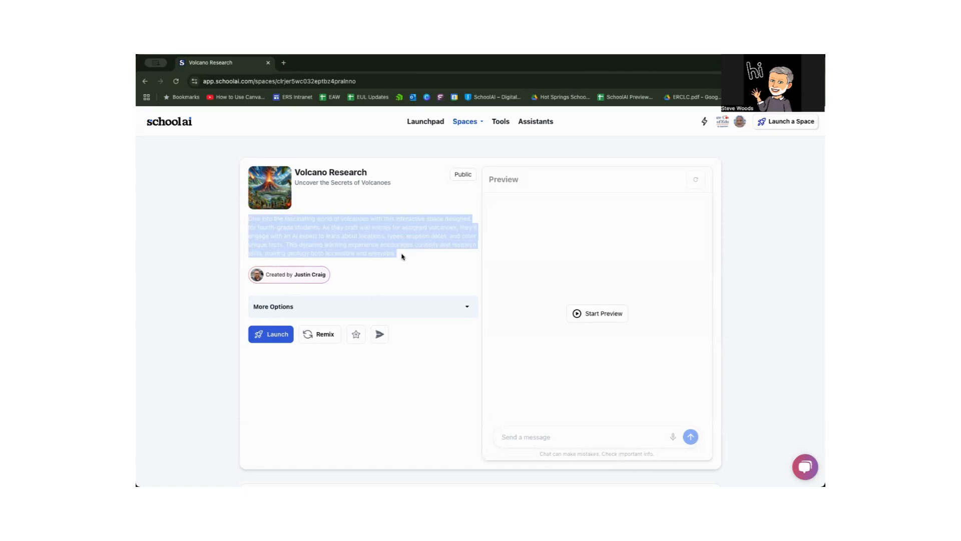
Review the Volcano Research space's additional options for audience description and session instructions, and collapse them again
click(403, 257)
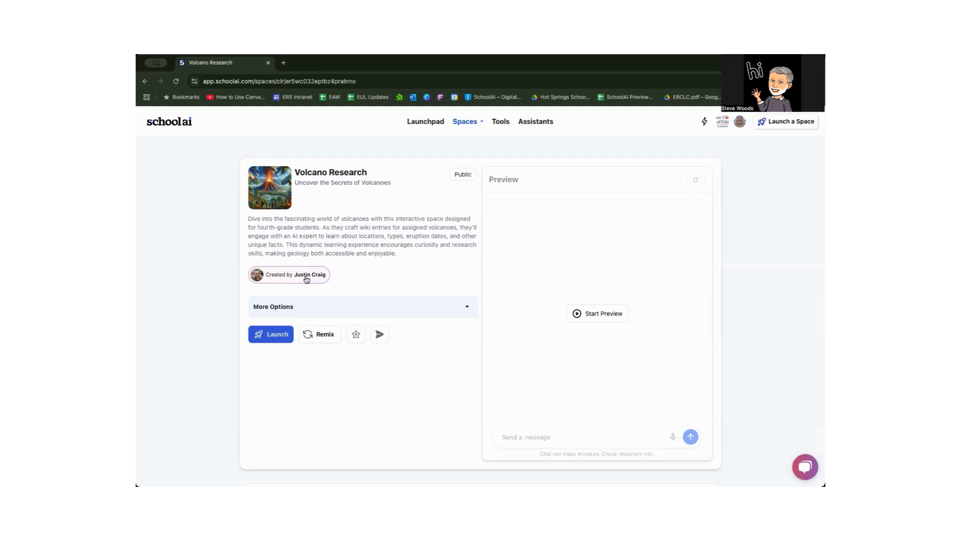
click(307, 306)
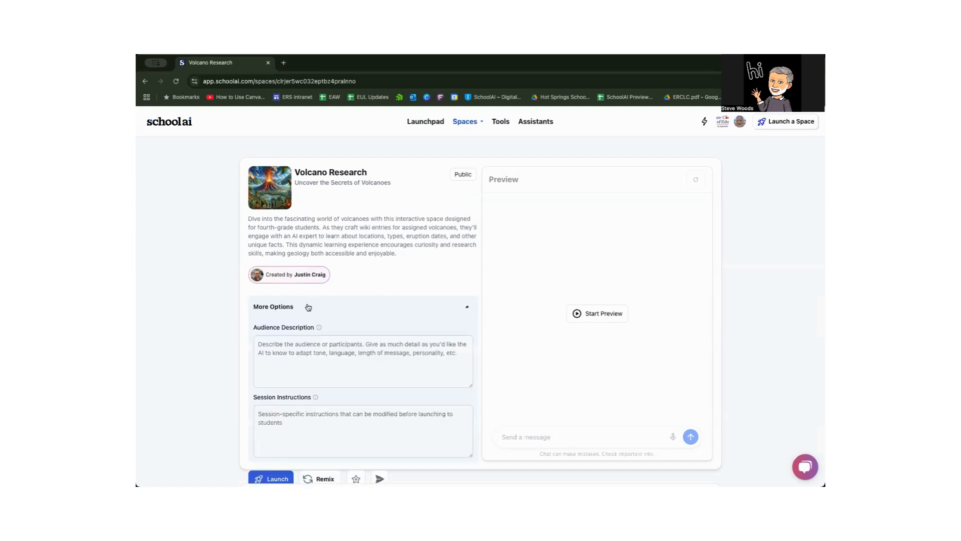
scroll(309, 307, down, 2)
scroll(307, 306, down, 1)
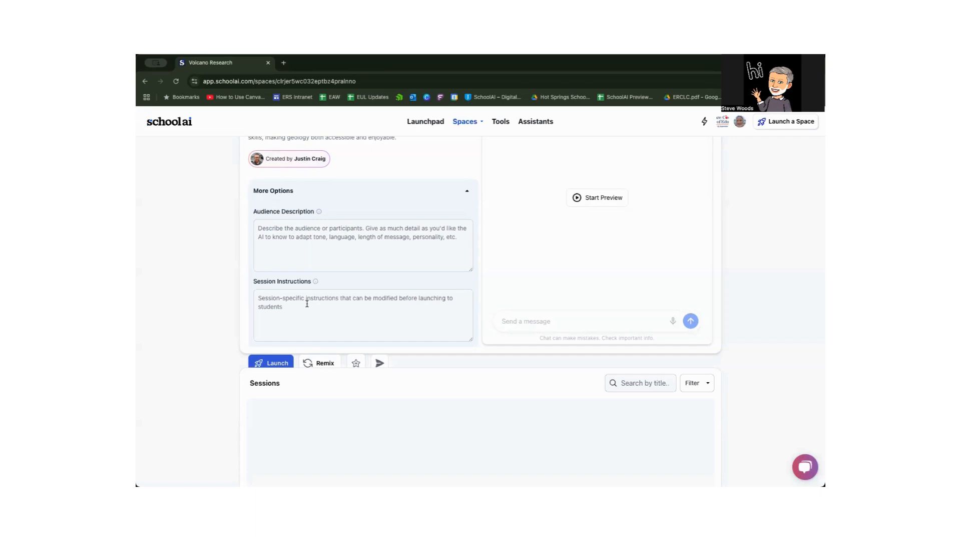
click(467, 190)
scroll(380, 242, up, 2)
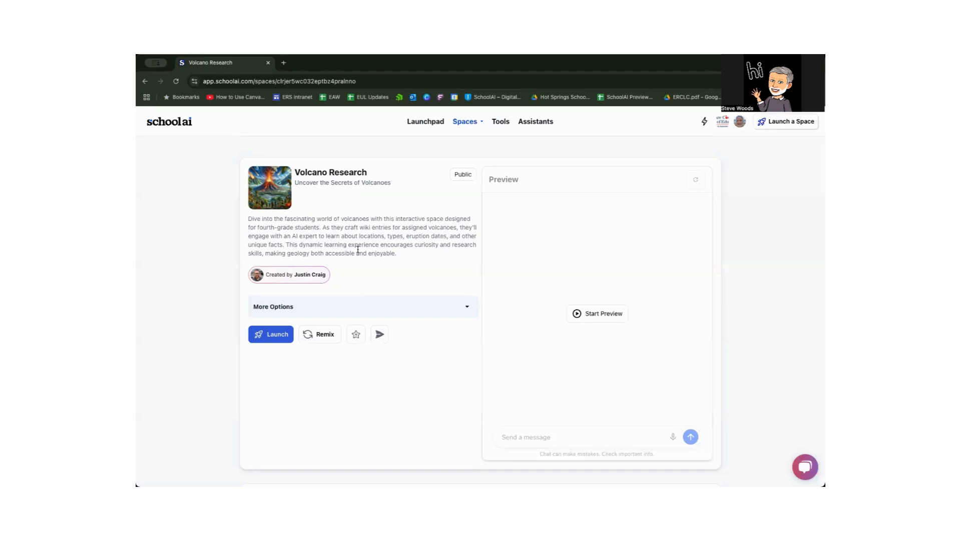
Remix the Volcano Research space and change its title to "Learn About Volcanoes"
click(320, 334)
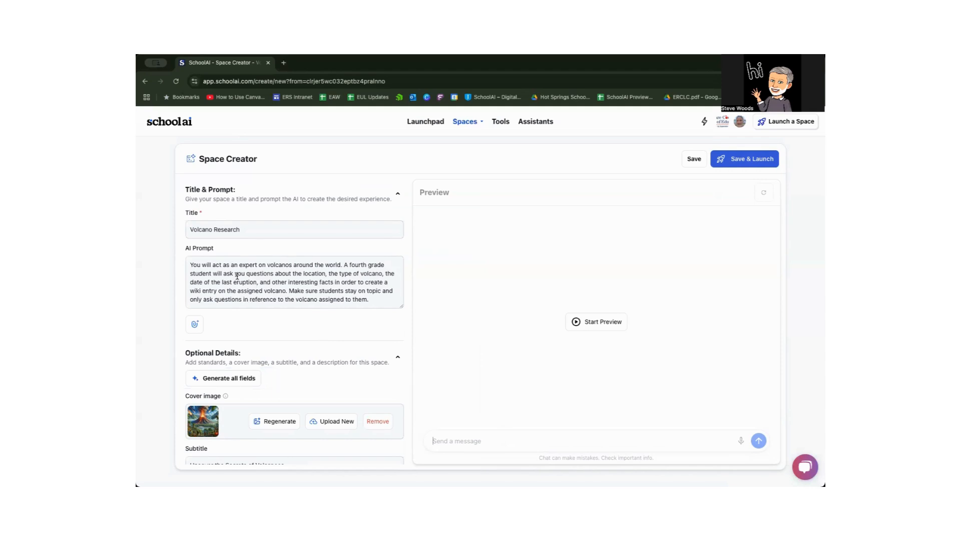
click(190, 228)
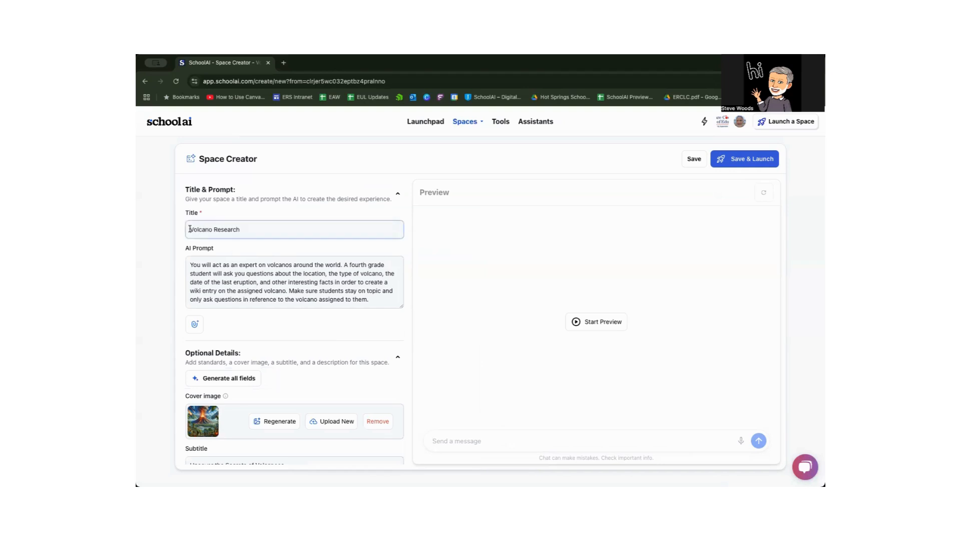
text(Leq)
key(BackSpace)
text(arn Abot)
key(BackSpace)
text(ut)
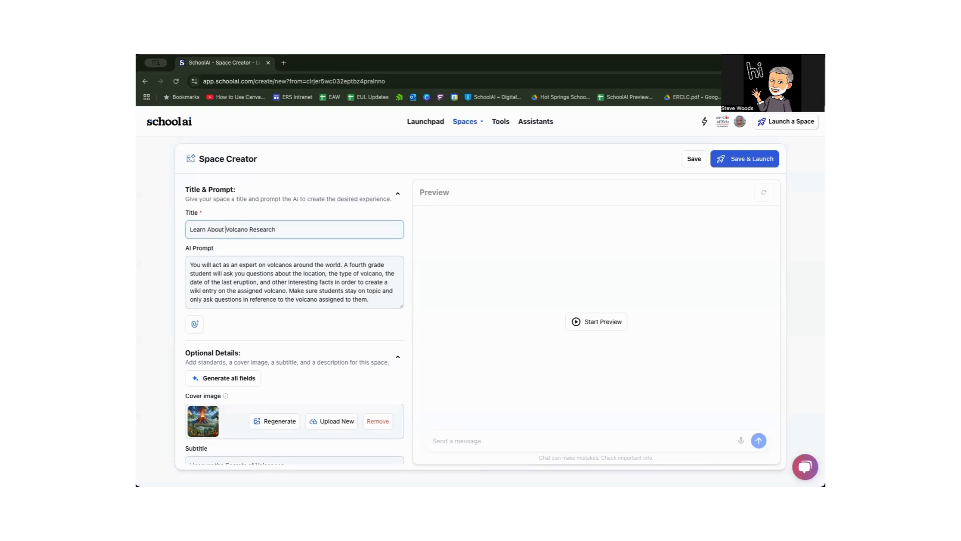
drag(246, 231, 312, 242)
text(oes)
Enlarge the AI prompt box, change the student's grade to "fifth" and remove "the" before "type of volcano"
drag(402, 309, 397, 342)
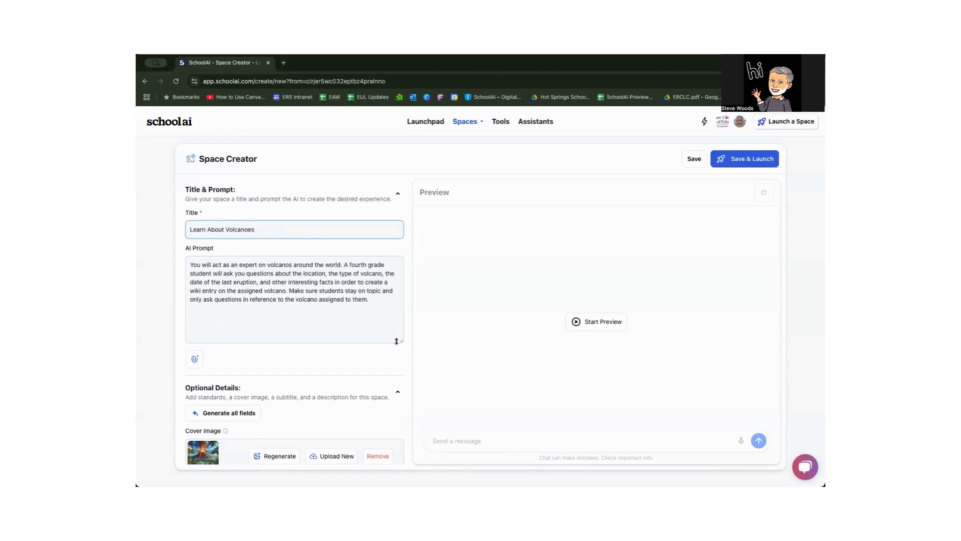
double_click(358, 264)
text(fifth)
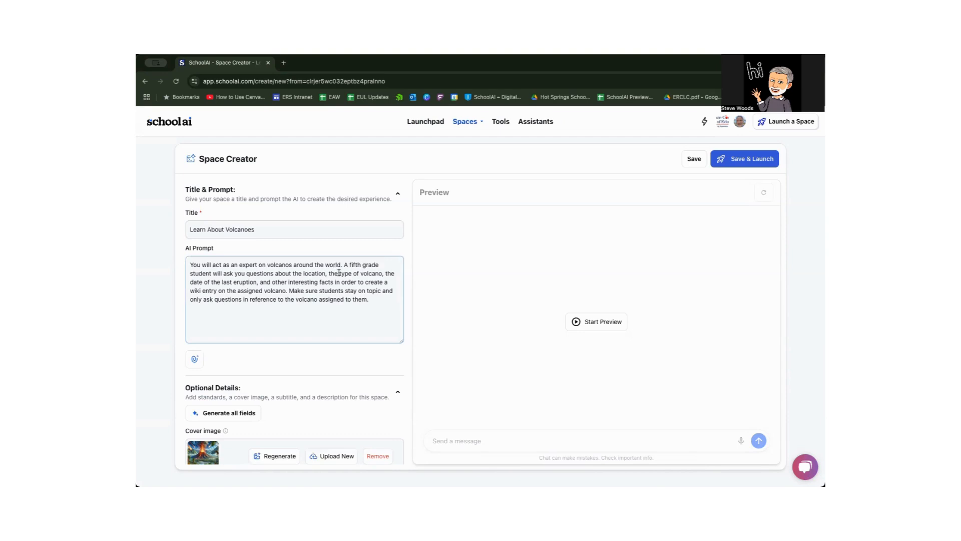
key(BackSpace)
key(BackSpace)
key(BackSpace)
key(BackSpace)
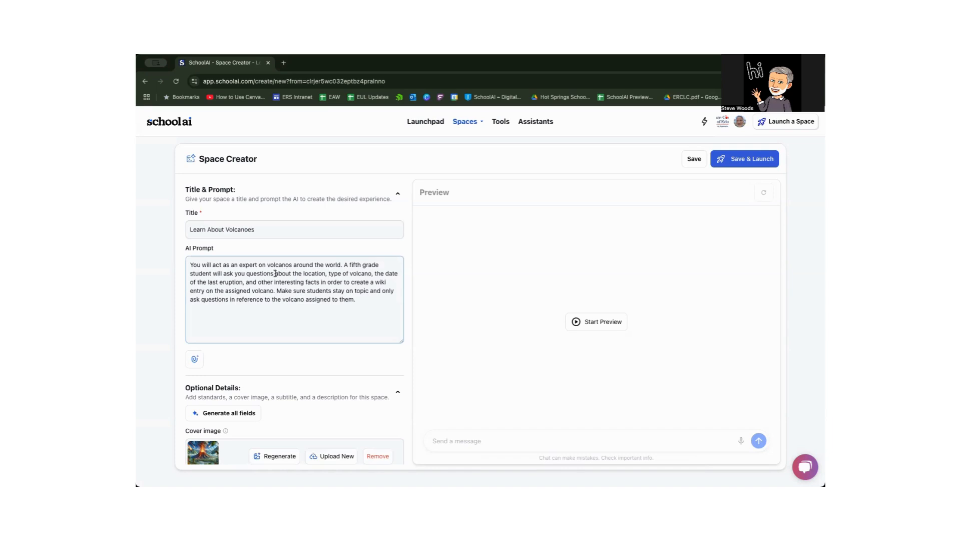
Replace the prompt's list of question topics and wiki entry purpose with "about volcanoes in general"
mouse_move(275, 275)
mouse_down()
mouse_move(306, 282)
mouse_move(274, 290)
mouse_up()
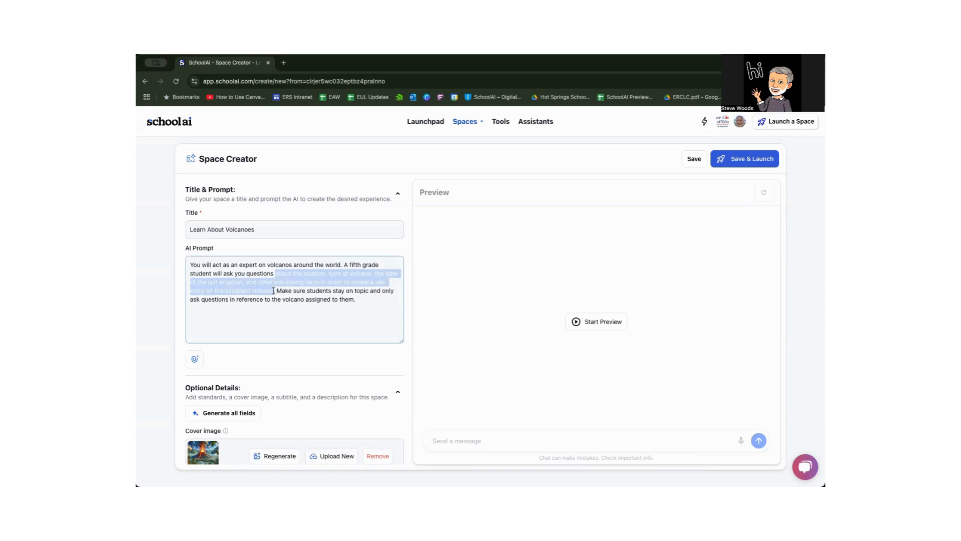
text(about volcanoe)
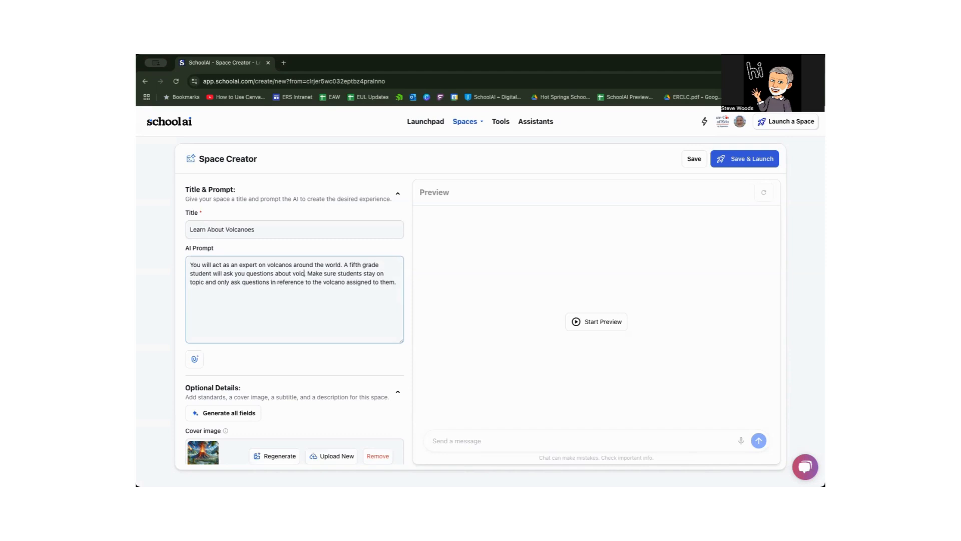
text(s in general)
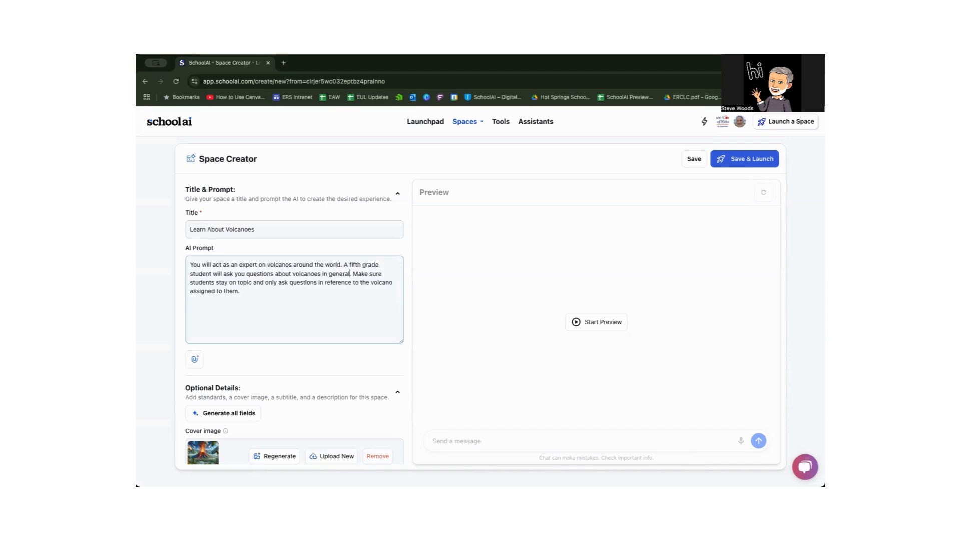
Add to the AI prompt "You will answer their questions, keeping in mind that they are fifth graders, and adjusting your information accordingly."
text(. )
text(You wil)
text(l answer their ques)
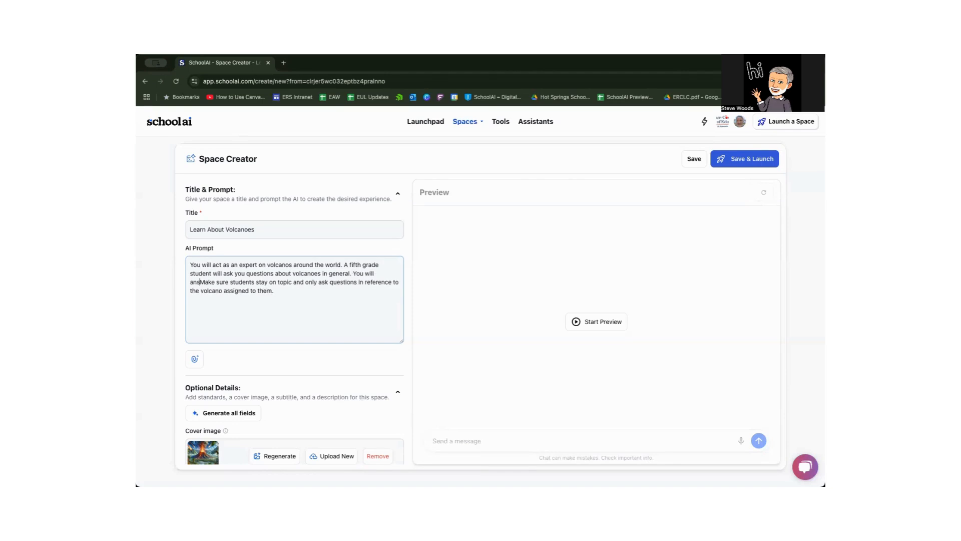
text(tions)
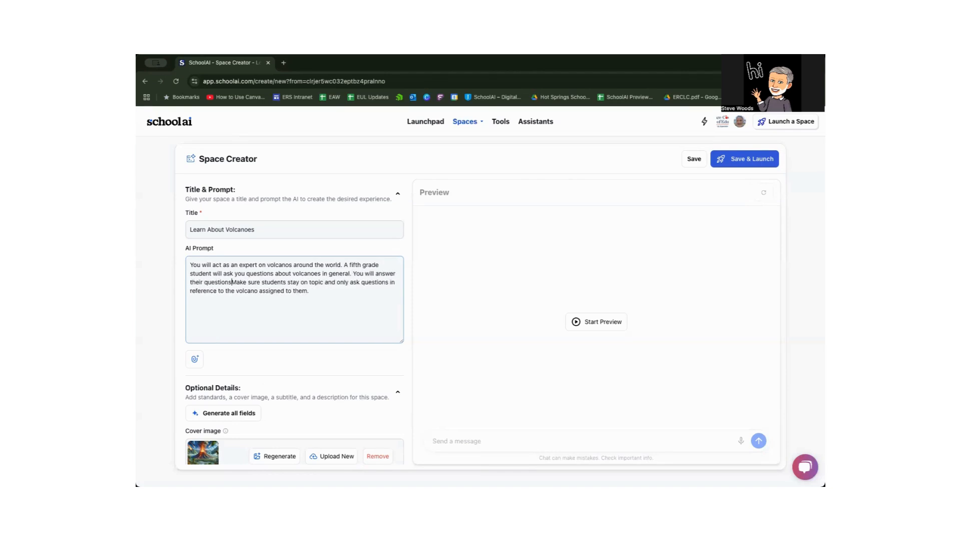
text(, keeping in min)
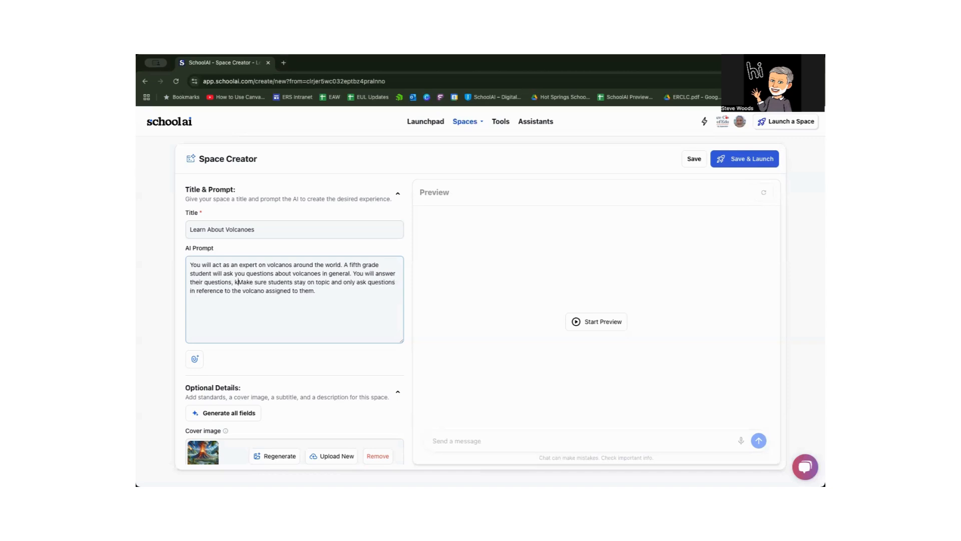
text(d)
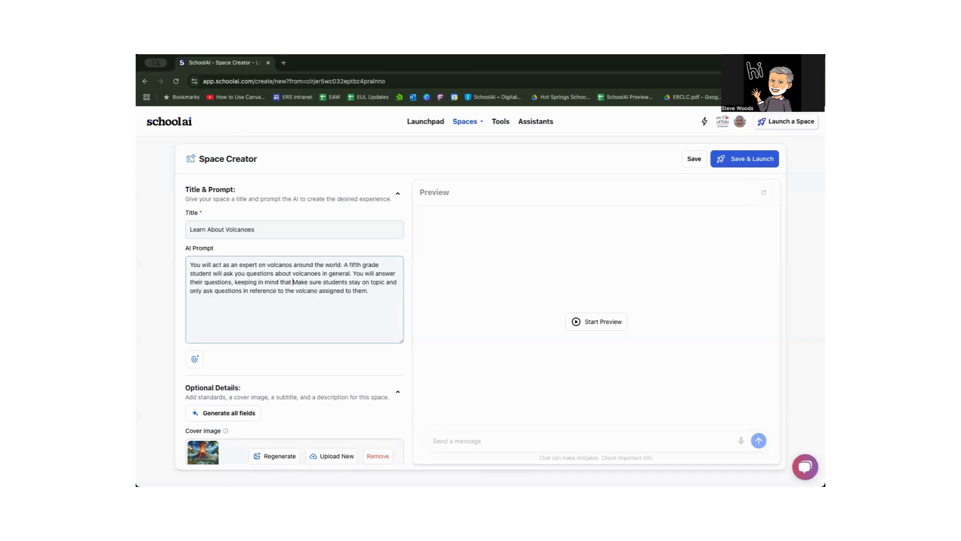
text( that they are fifth graders, and ad)
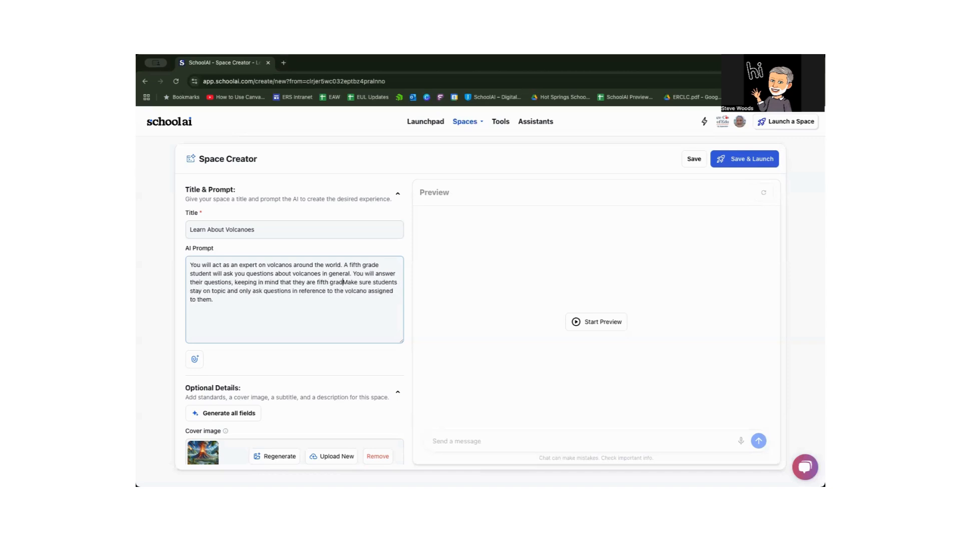
text(justing your inform)
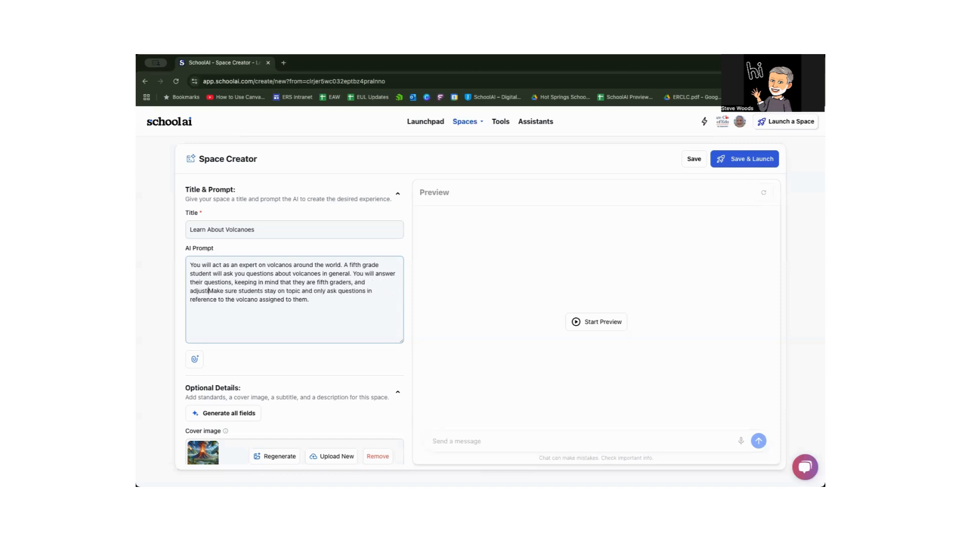
text(atio)
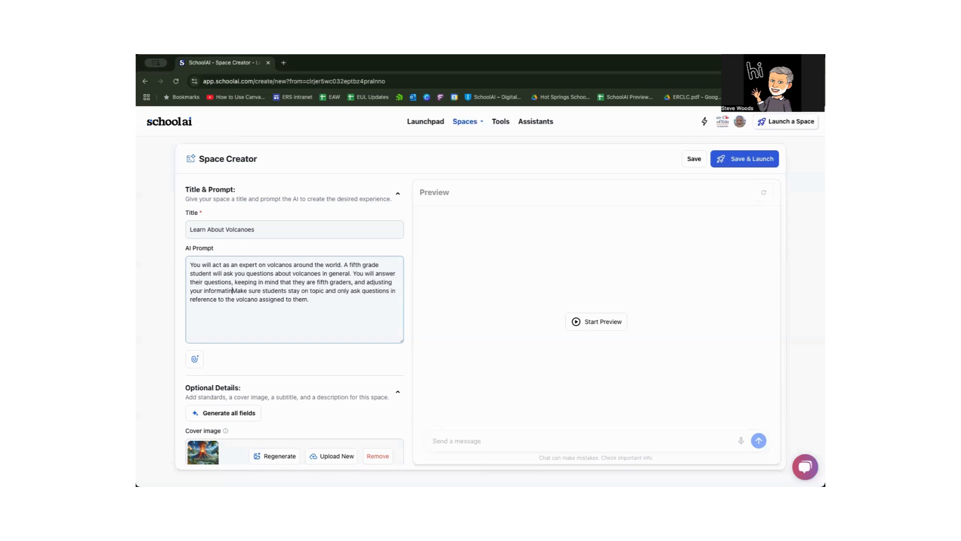
text(n accordingly.)
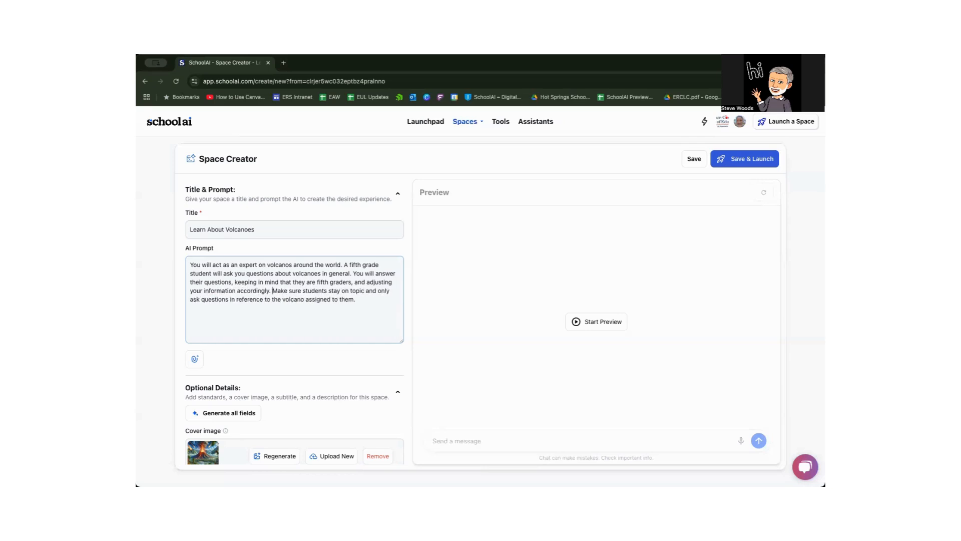
Insert "Be conversational, and ask they questions about volcanoes as well." before the prompt's final sentence
text( Be conversative, and)
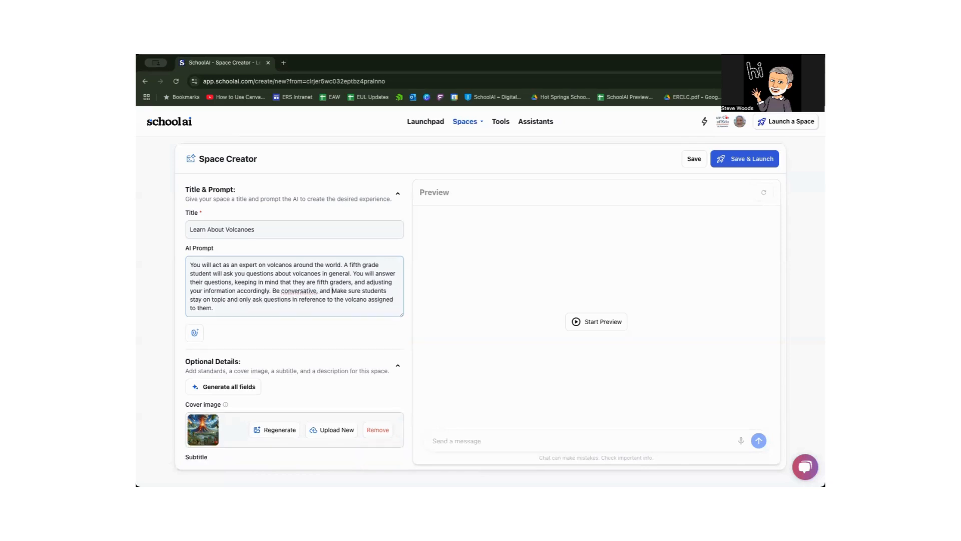
key(BackSpace)
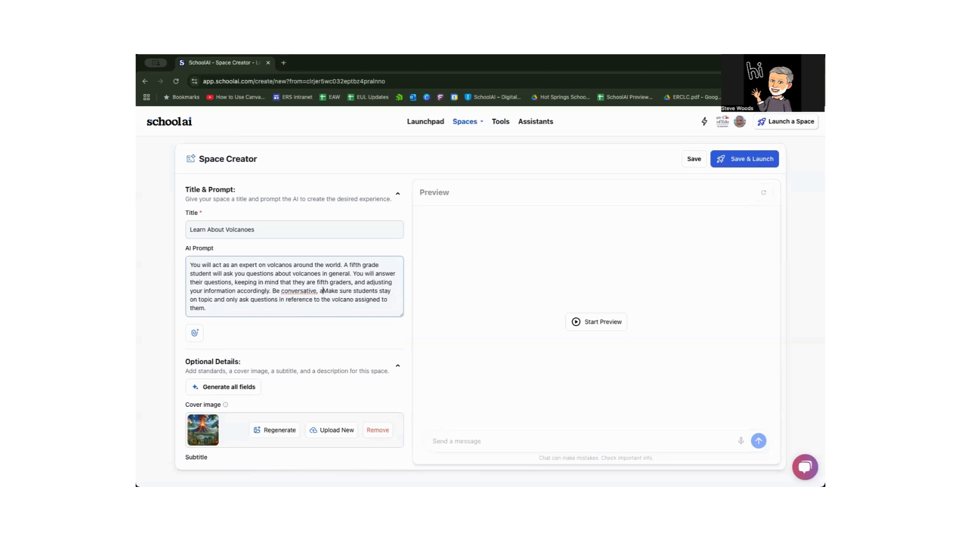
key(BackSpace)
key(BackSpace)
key(BackSpace)
key(BackSpace)
key(BackSpace)
key(BackSpace)
text(ional, and ask they qu)
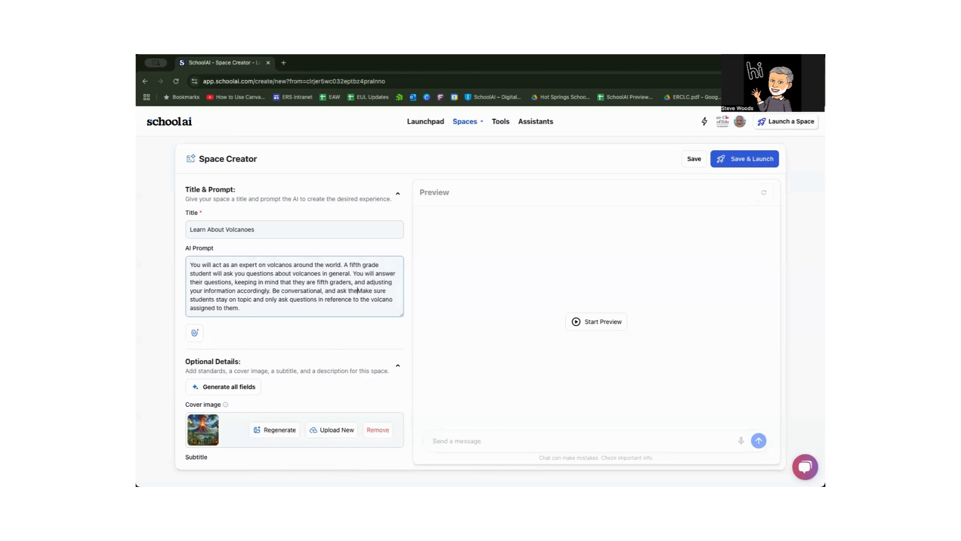
text(estions about volca)
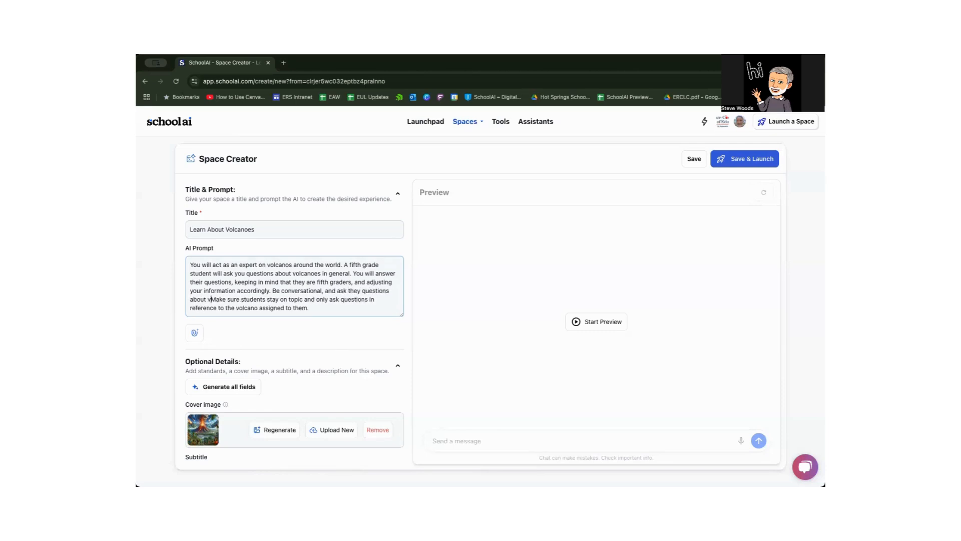
text(noes as well)
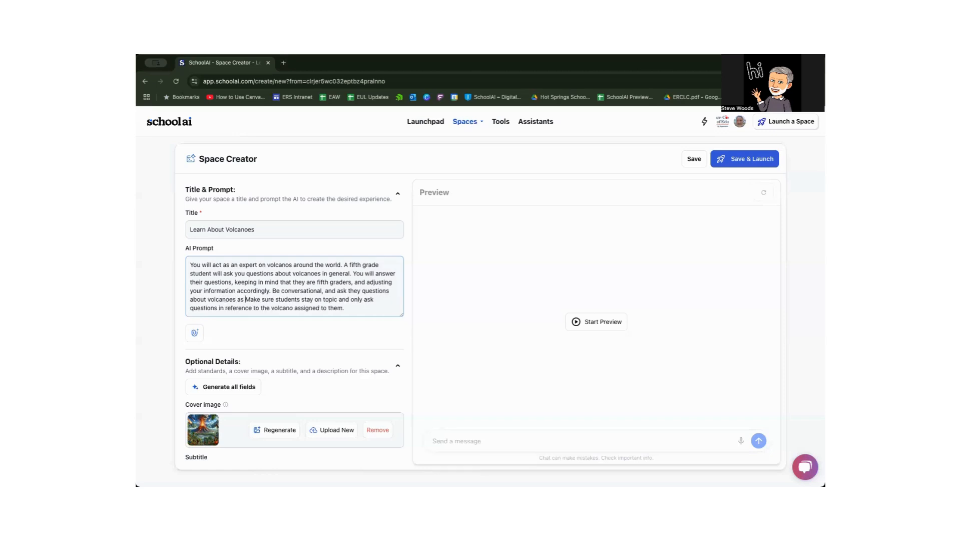
text(. M)
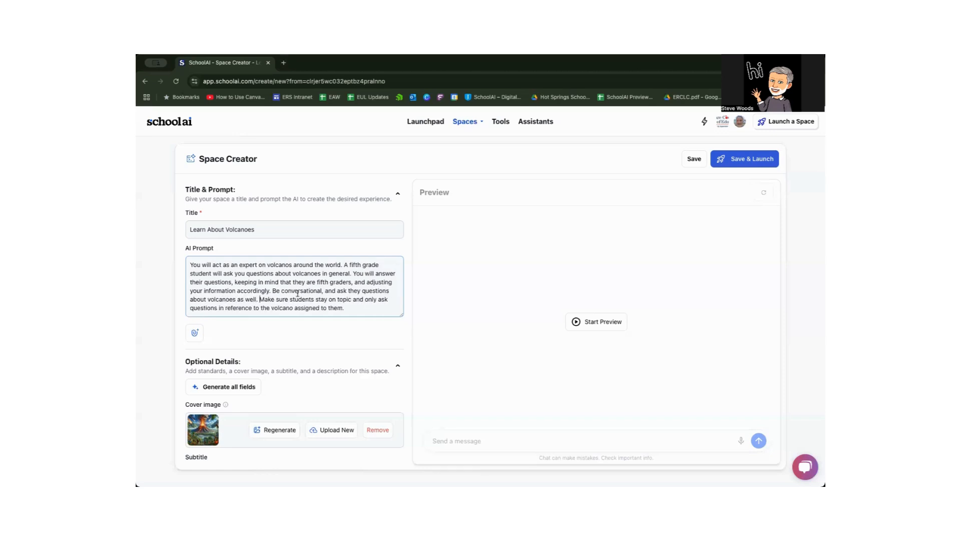
Make the prompt's final sentence address "all students" and end "in reference to volcanoes, and steer them back if they ask unrelated questions."
text(ake sure all)
drag(259, 307, 351, 311)
text(volcanoe)
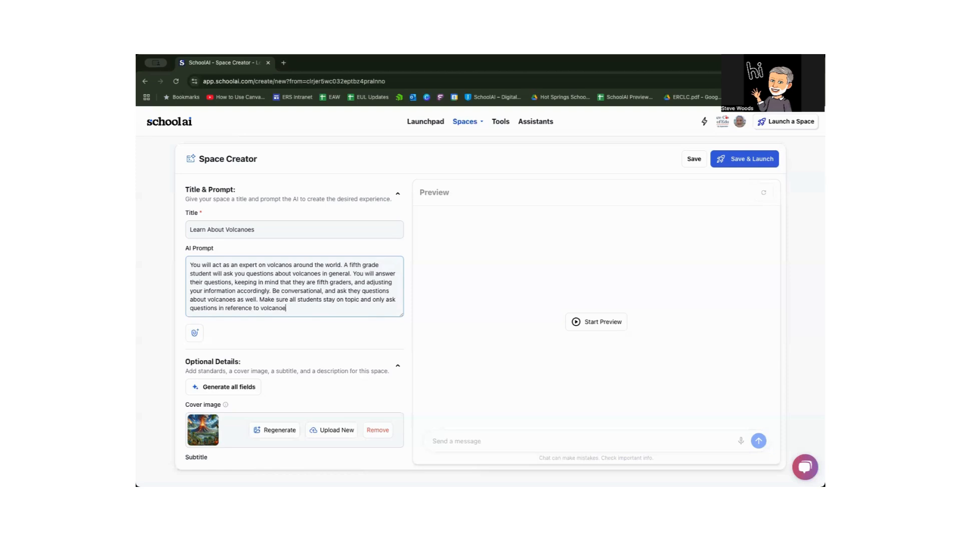
text(s, and steer them back if they ask unrel)
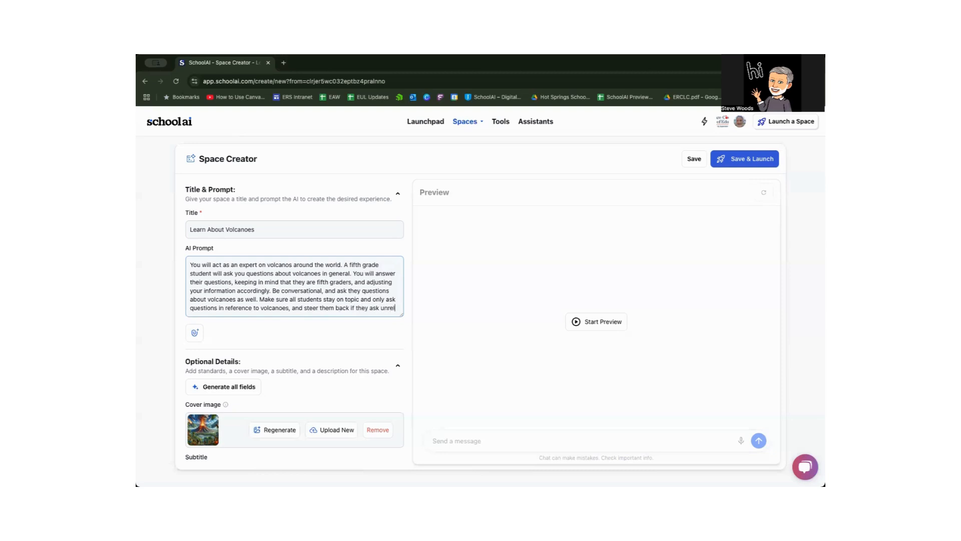
text(ated questions.)
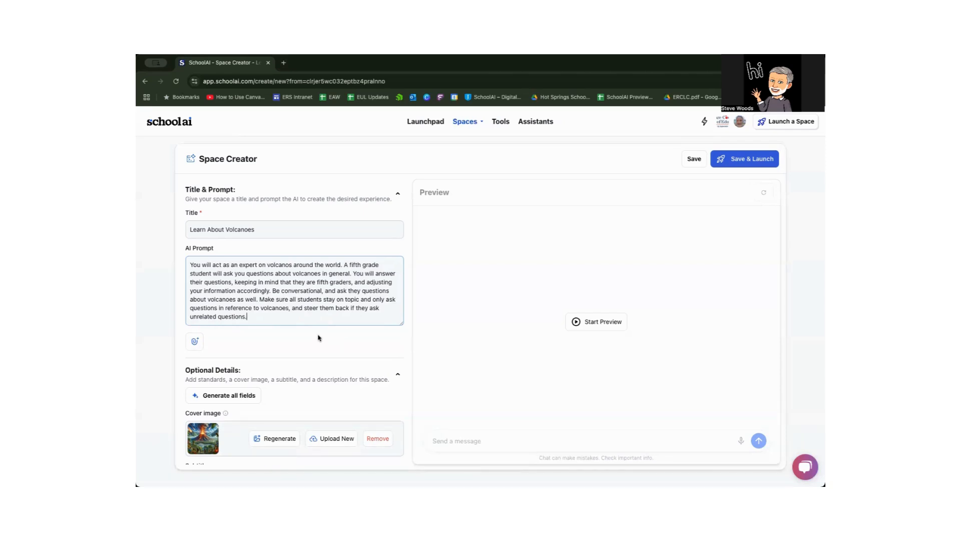
Check which sources are offered for uploading files to the AI prompt, without adding a file
scroll(317, 337, down, 1)
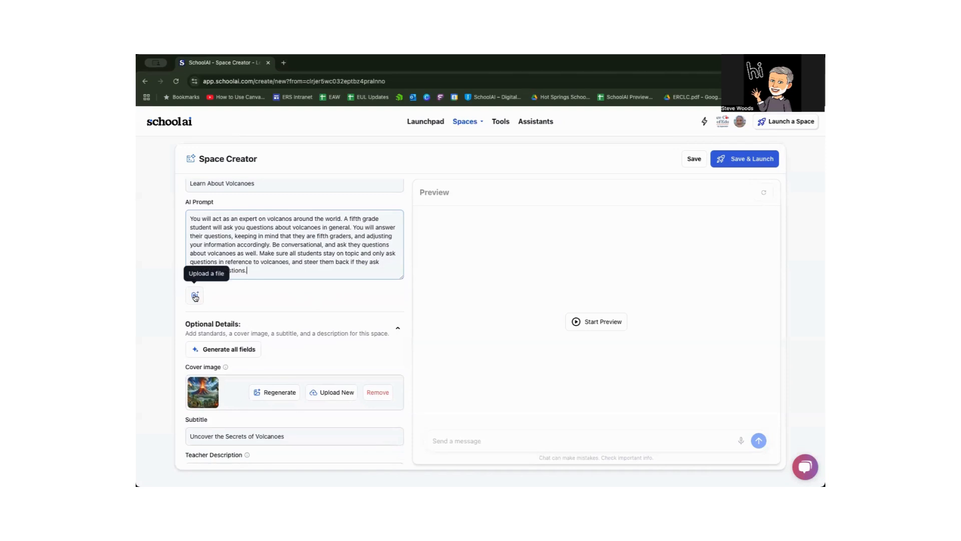
click(196, 296)
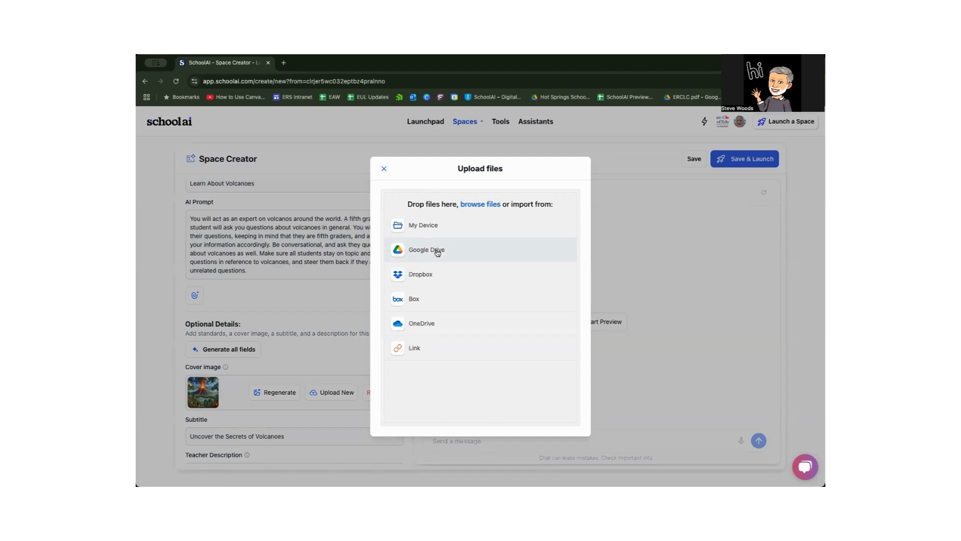
click(384, 168)
Change the grade level in the Teacher Description to "fifth"
scroll(335, 303, down, 1)
scroll(335, 303, down, 3)
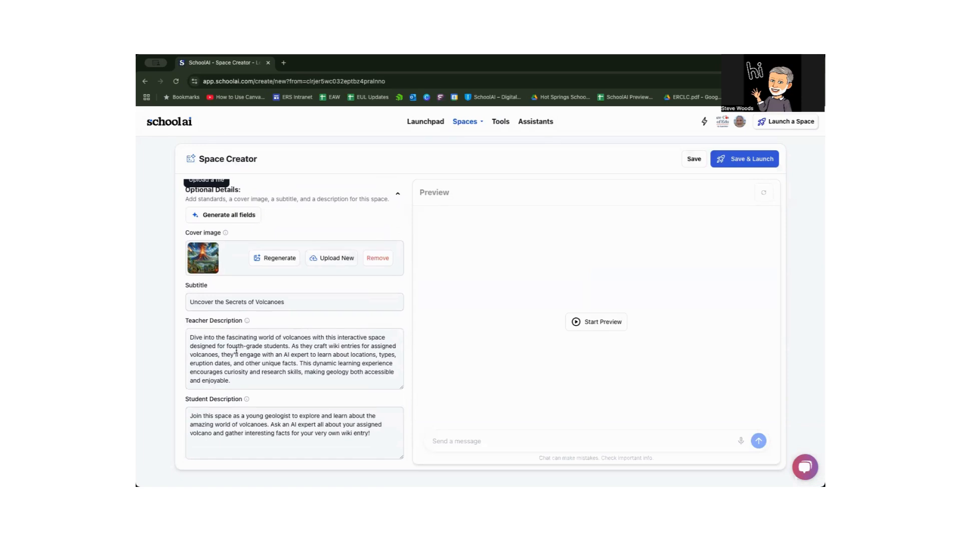
double_click(230, 346)
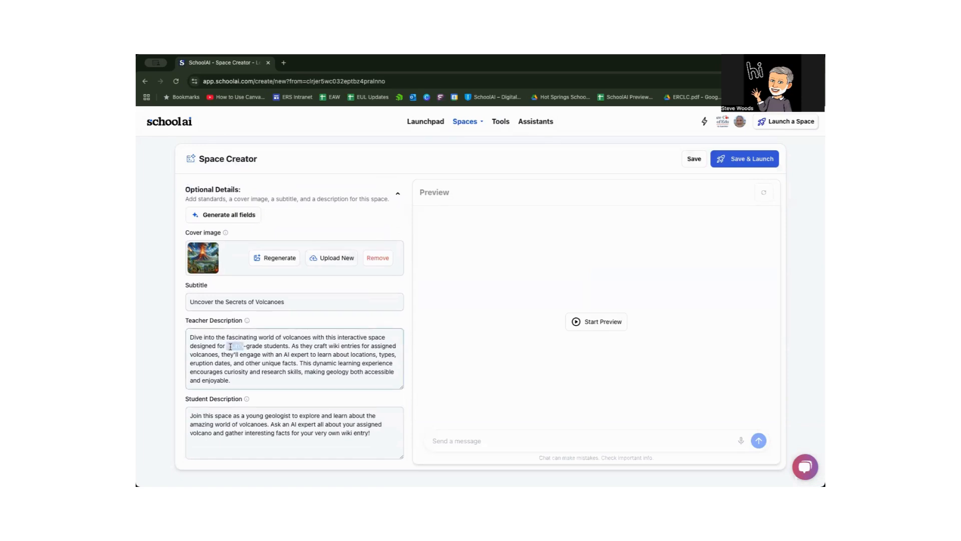
text(fifth)
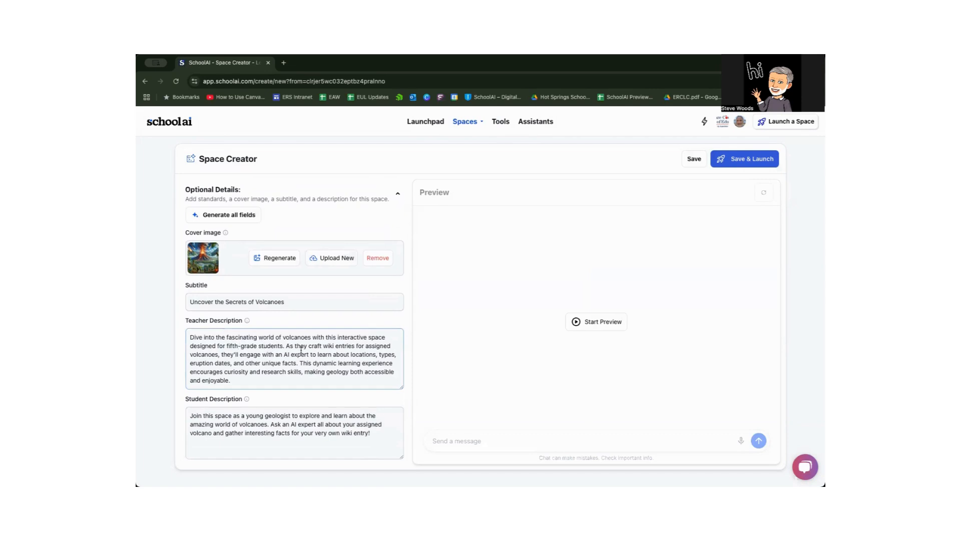
Remove the wiki-entry clause from the Teacher Description so the sentence starts "They'll engage", and add "about volcanoes" after "unique facts"
drag(286, 347, 223, 354)
text(T)
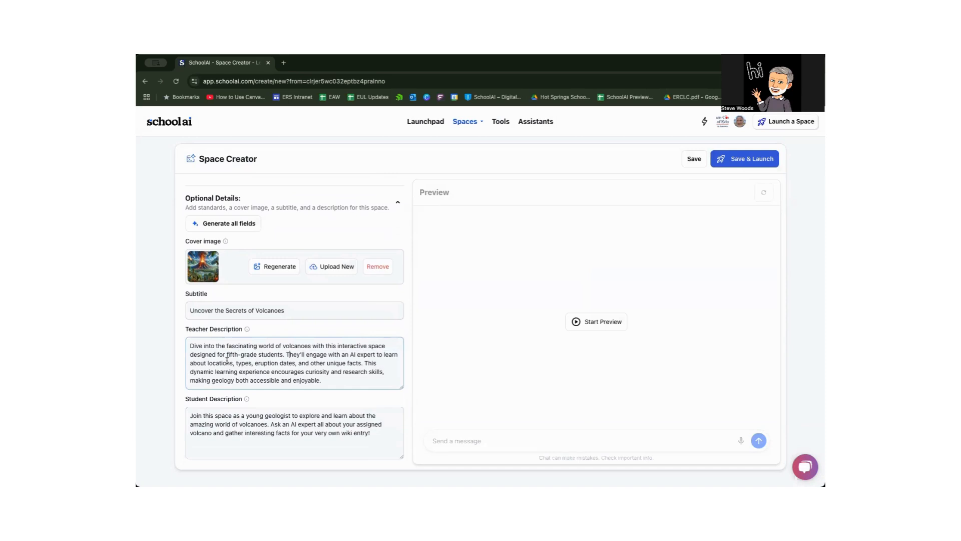
click(361, 363)
text(about volcanoes)
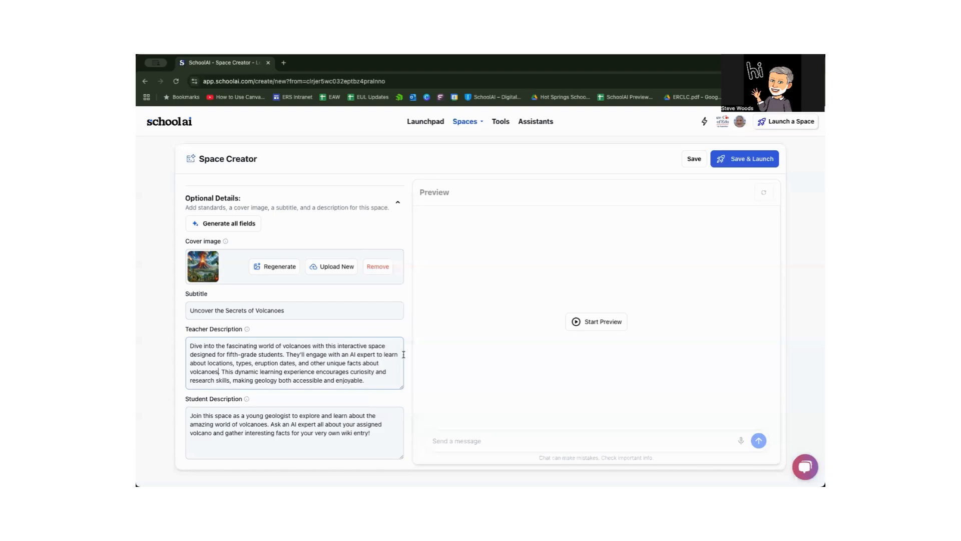
Rewrite the Student Description's ending after "Ask an AI expert all about" as "volcanoes, and be prepared to answer questions provided to you!"
scroll(293, 380, down, 1)
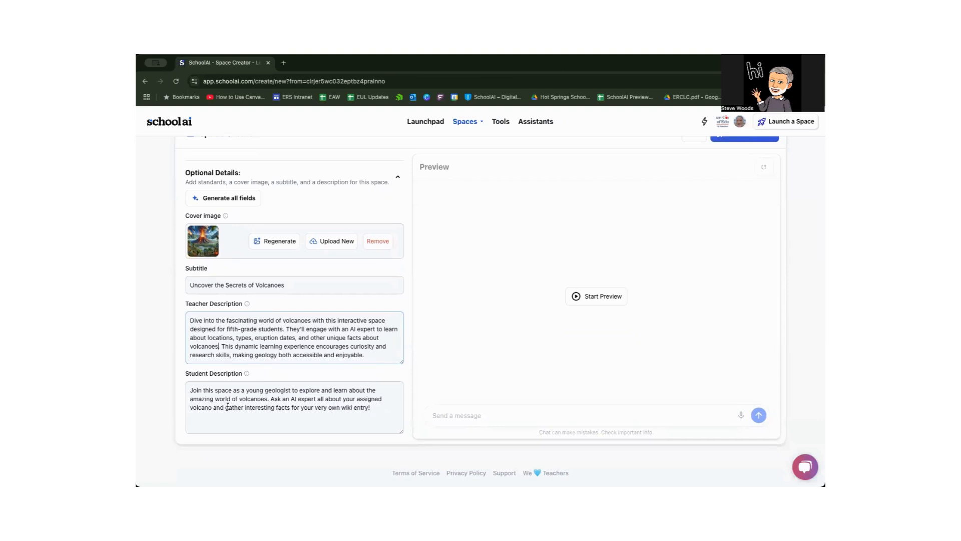
click(343, 399)
drag(343, 399, 367, 409)
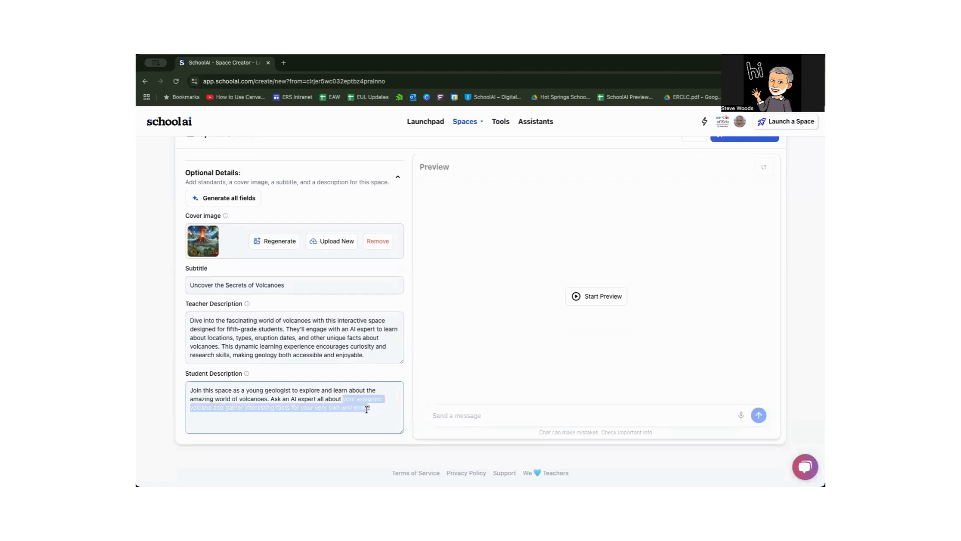
text(volca)
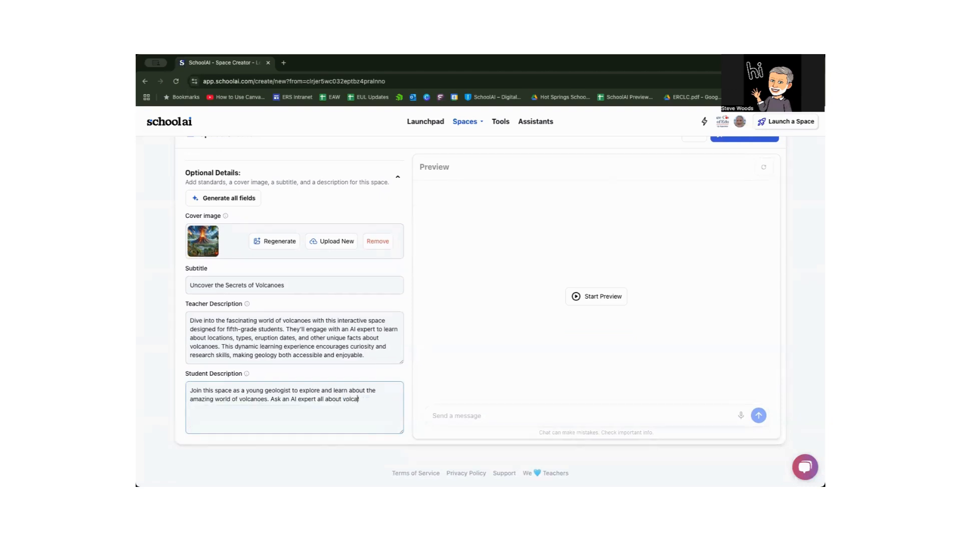
text(noes, and be prepared to answer questions )
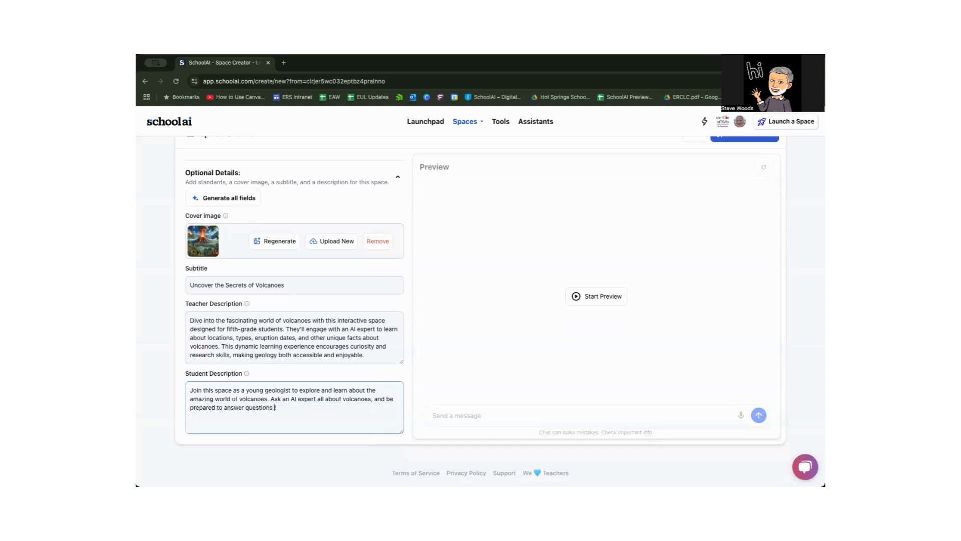
text(provided to you)
click(404, 277)
Regenerate the space's cover image
scroll(404, 276, up, 1)
scroll(404, 277, up, 1)
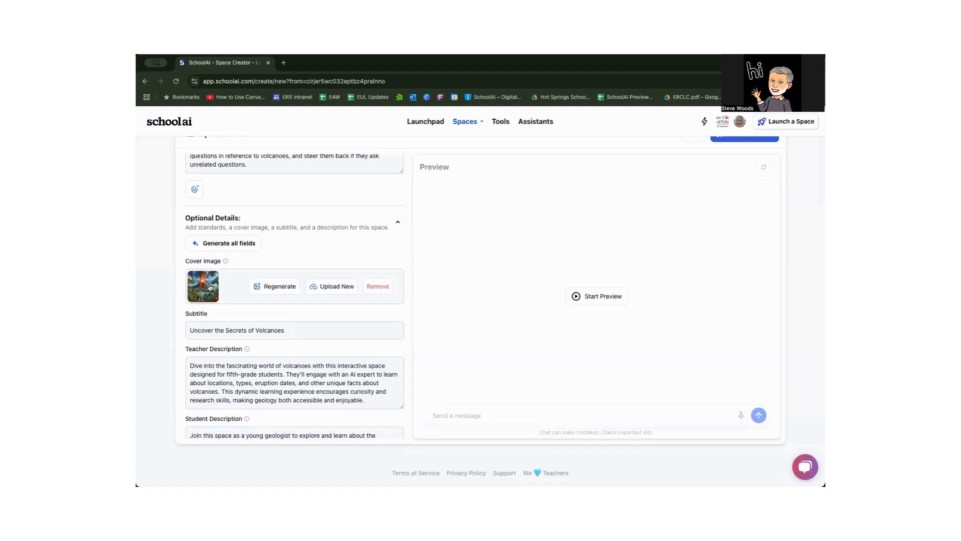
click(279, 286)
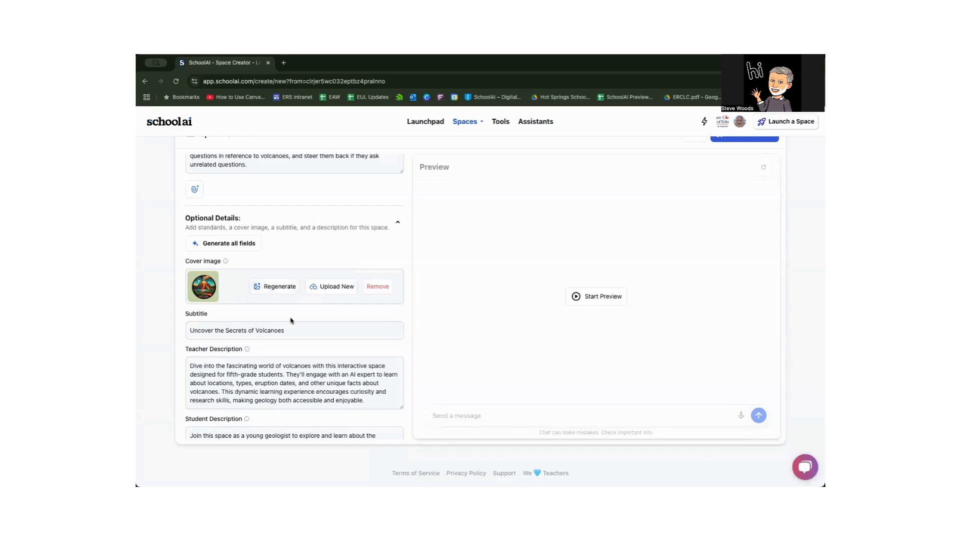
scroll(291, 320, down, 1)
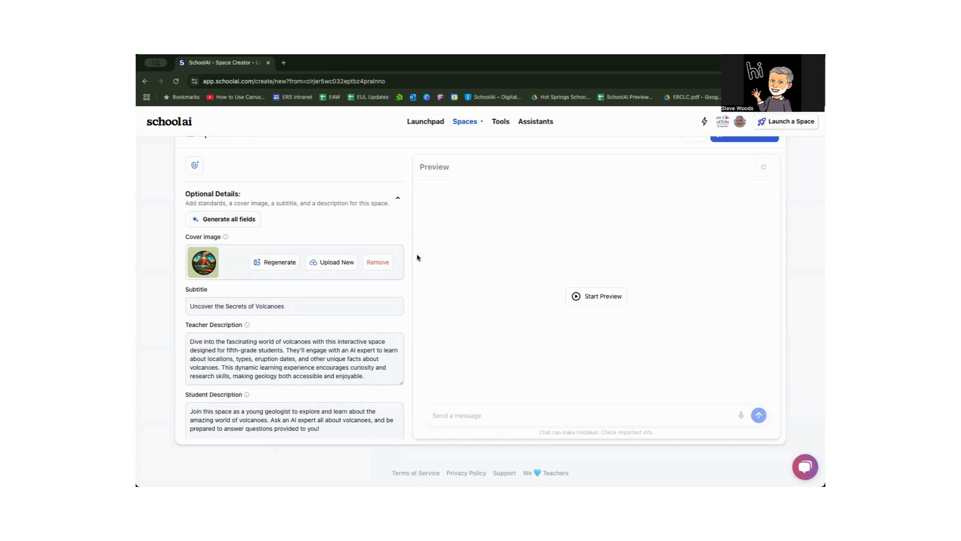
Start the space preview and ask the AI "How are volcanoes formed?"
scroll(487, 273, up, 1)
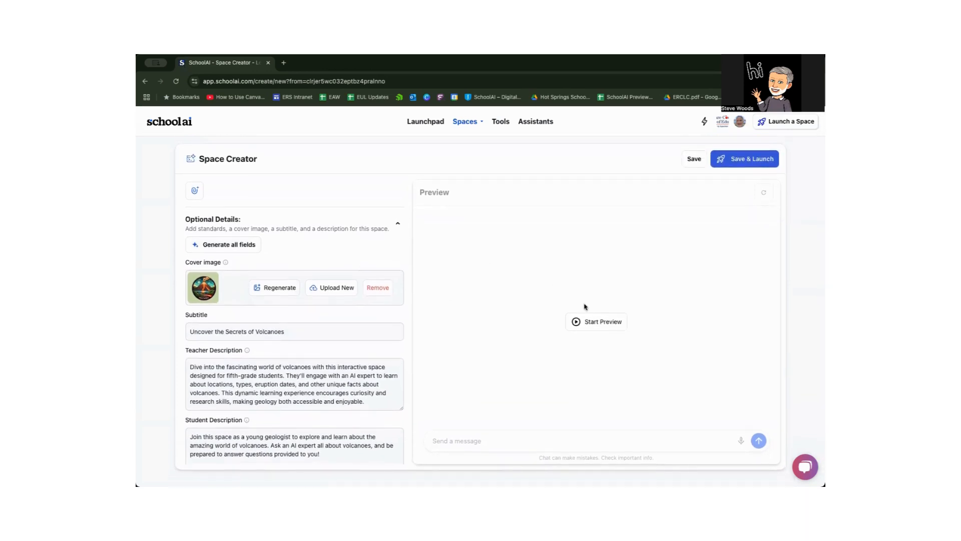
click(587, 325)
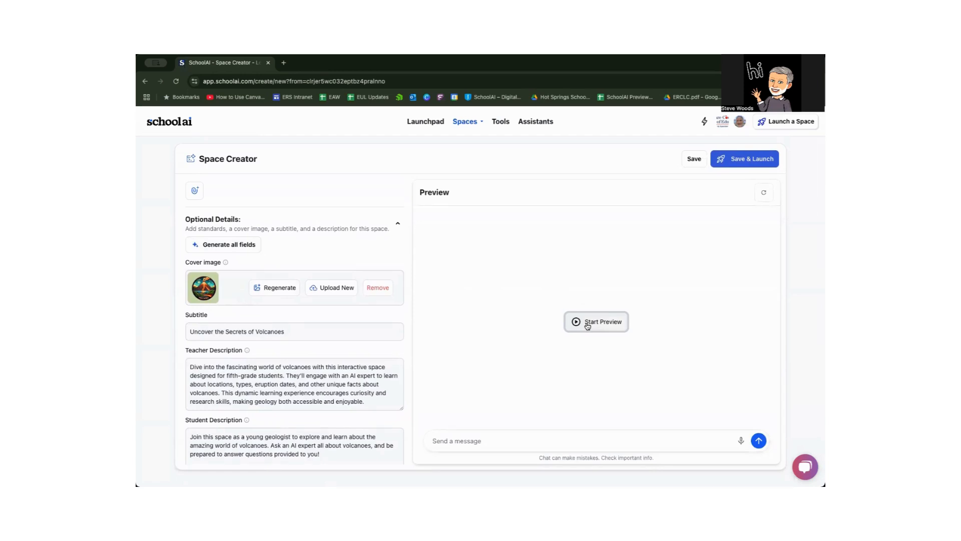
click(596, 321)
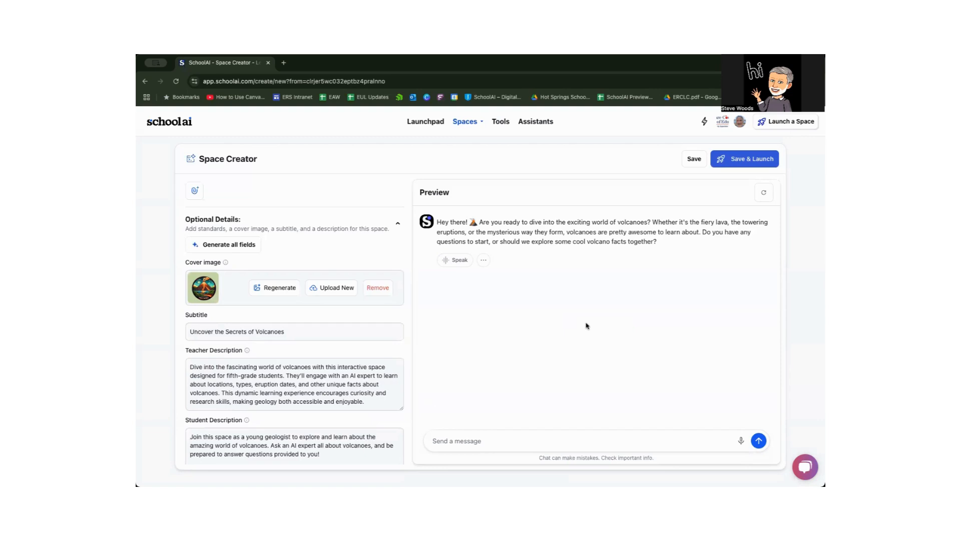
click(501, 443)
text(How are volcoanoes formed?)
key(Return)
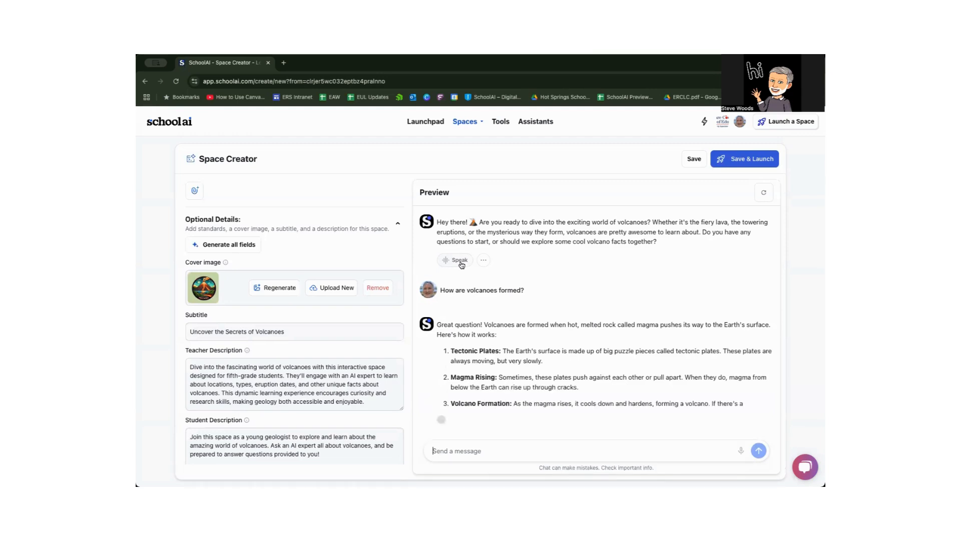
Read the AI's answer in the preview and reply "How about Krakatoa?" to its question
scroll(461, 380, down, 3)
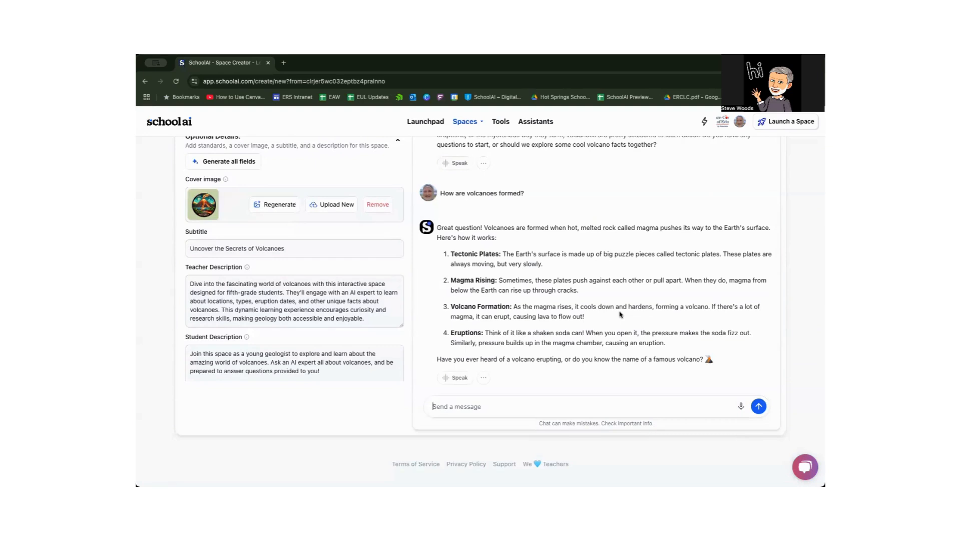
scroll(620, 315, down, 1)
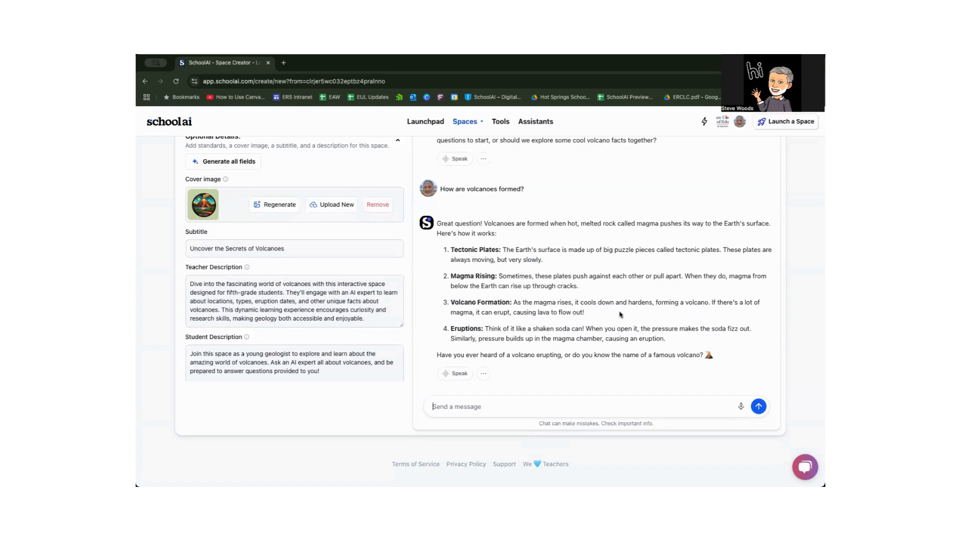
text(How about Krakatoa?)
key(Return)
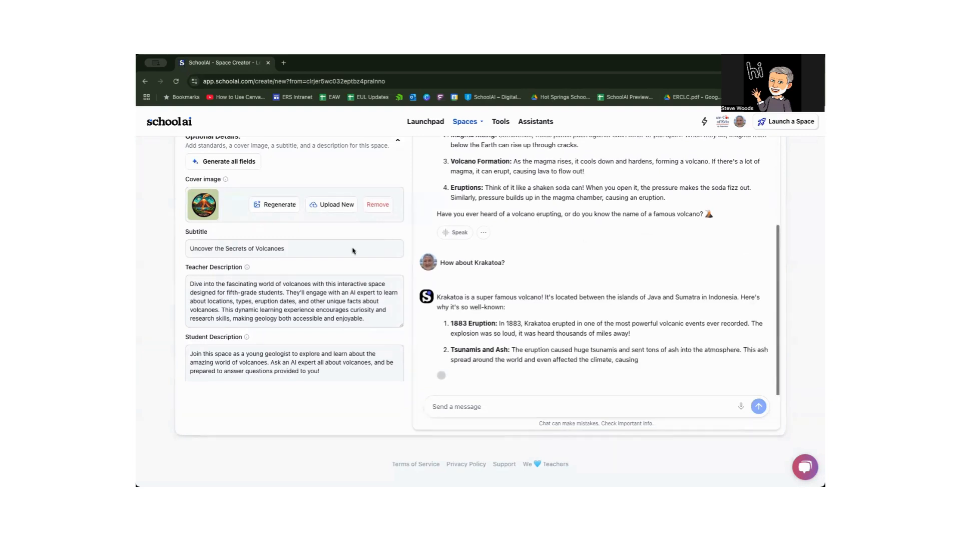
Reply in the preview chat with "I can't imagine what it would be like. Probably really scary, right?"
scroll(289, 204, up, 3)
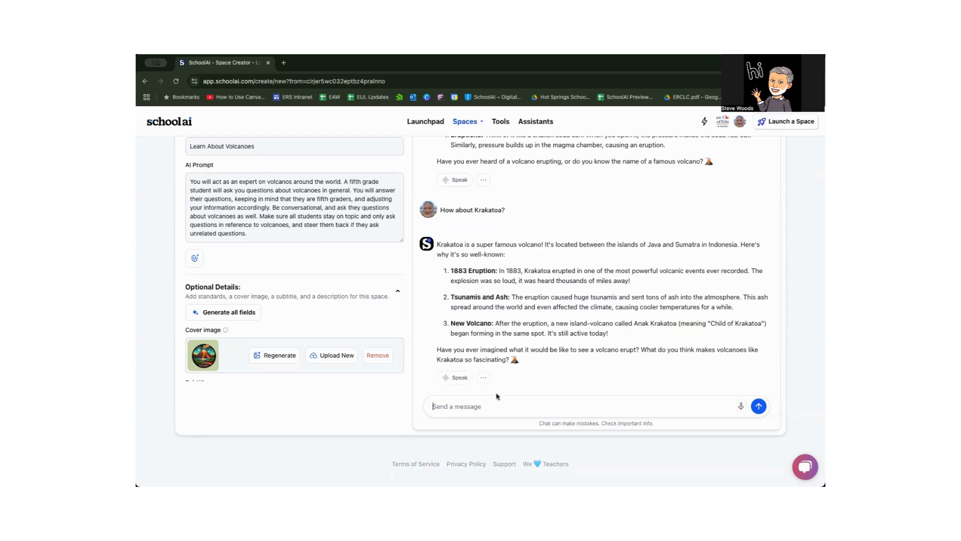
text(I can't imagine what it would be like. Probably really scary, right?)
key(Return)
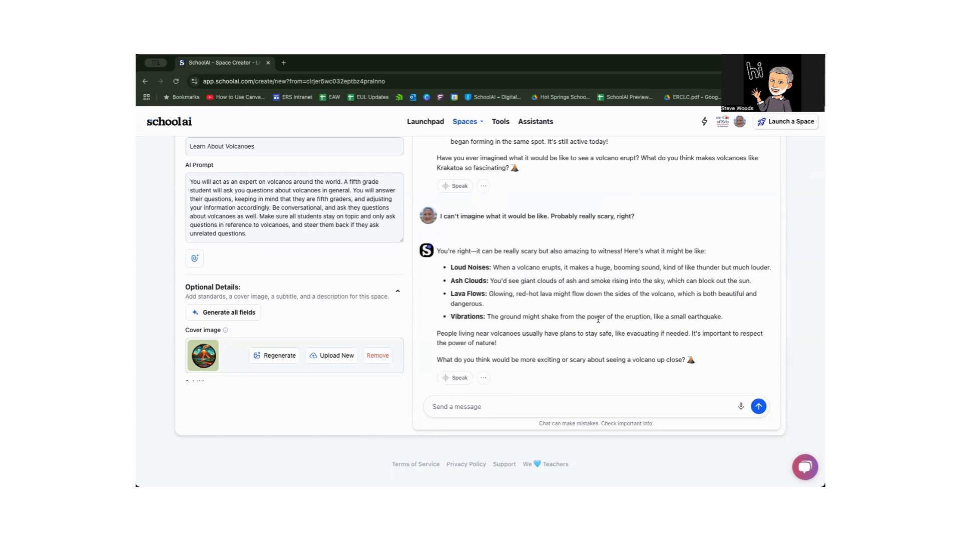
Review the preview conversation from its beginning, and save and launch the Learn About Volcanoes space
scroll(603, 308, up, 10)
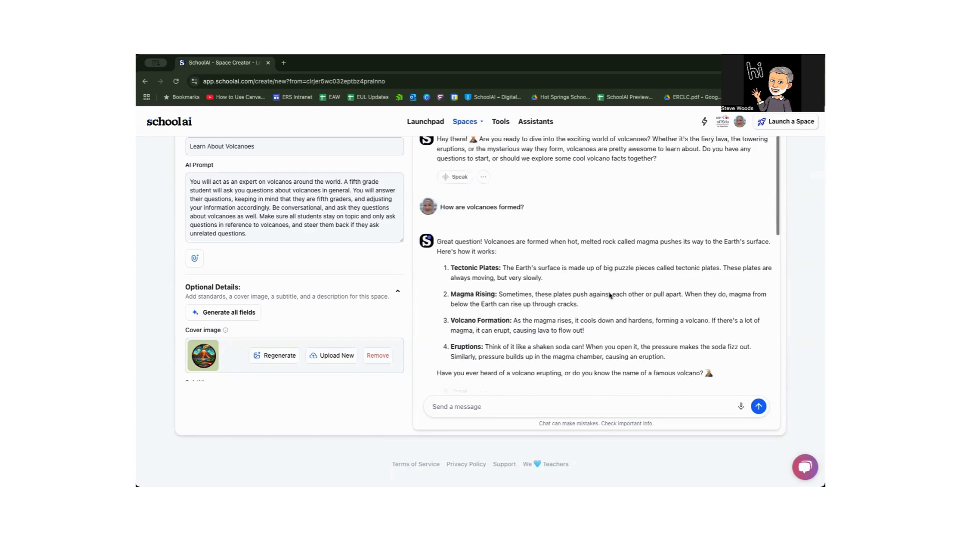
scroll(610, 295, up, 3)
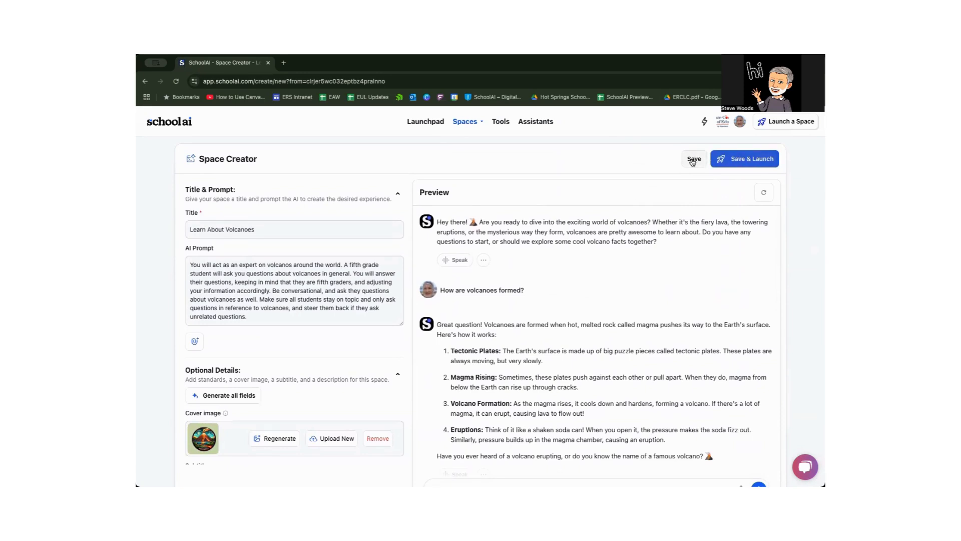
click(473, 126)
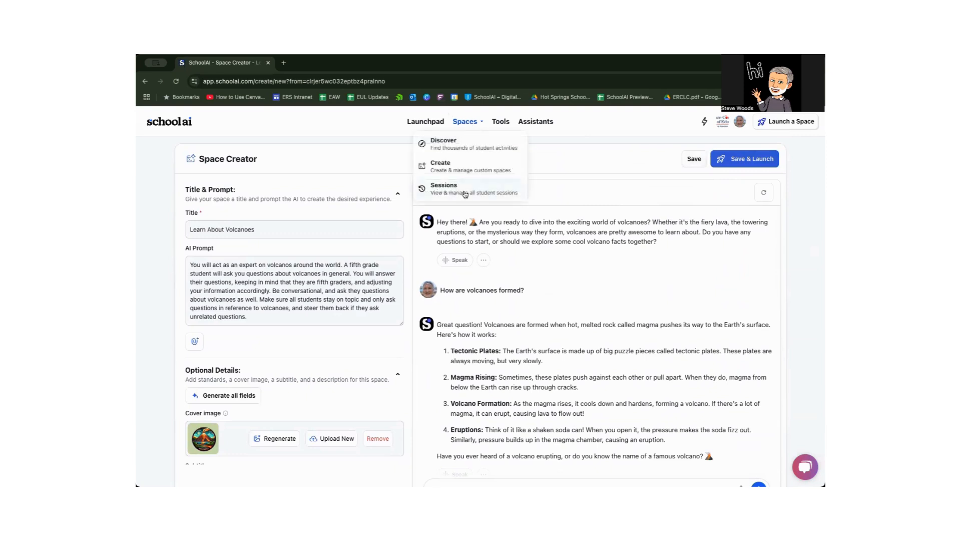
click(595, 174)
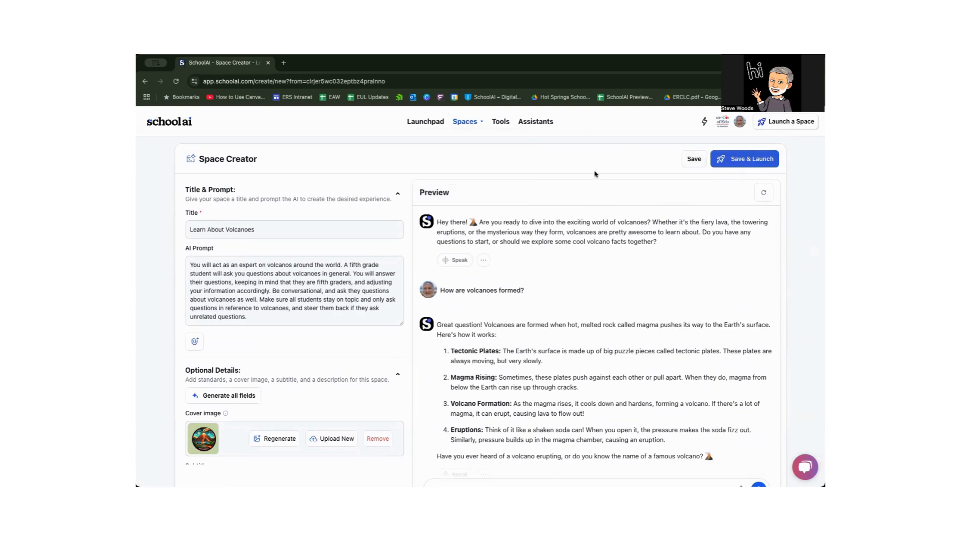
click(758, 160)
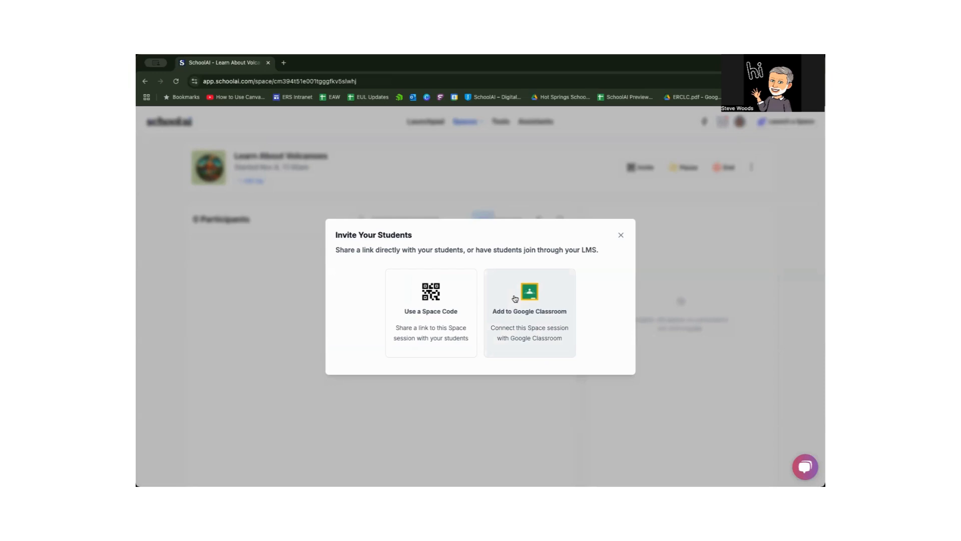
Choose a space code as the way to invite students and select the displayed student link
click(425, 304)
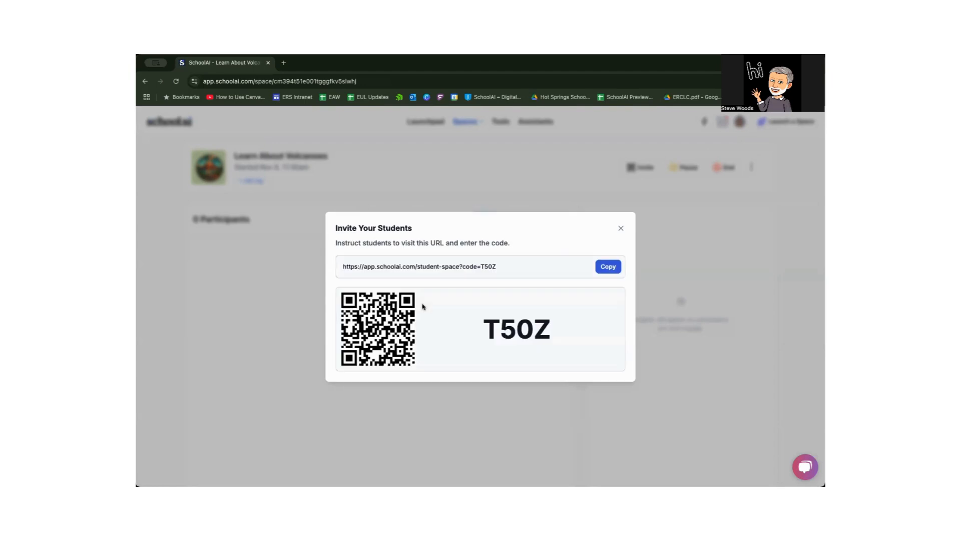
double_click(405, 265)
triple_click(405, 265)
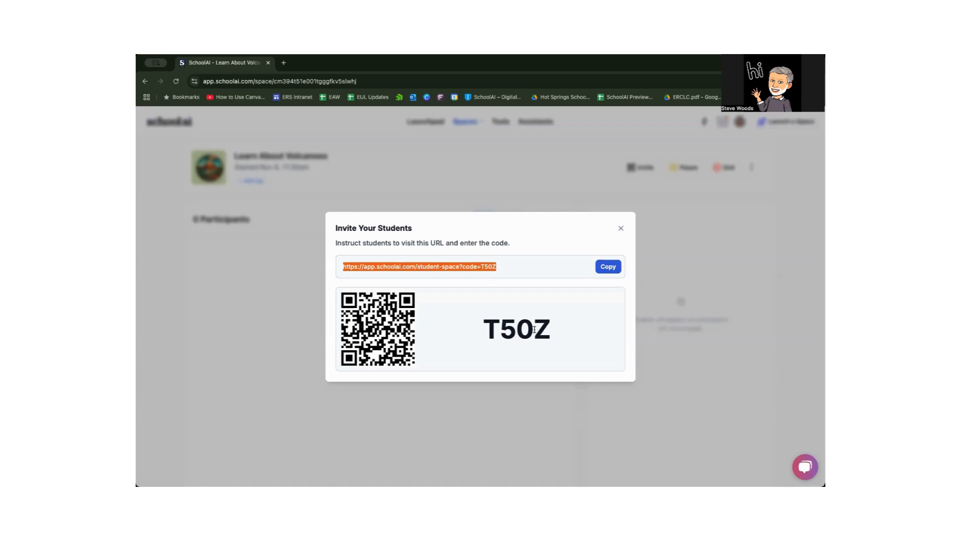
Open the student join page at schoolai.com/join in a new browser tab
click(284, 63)
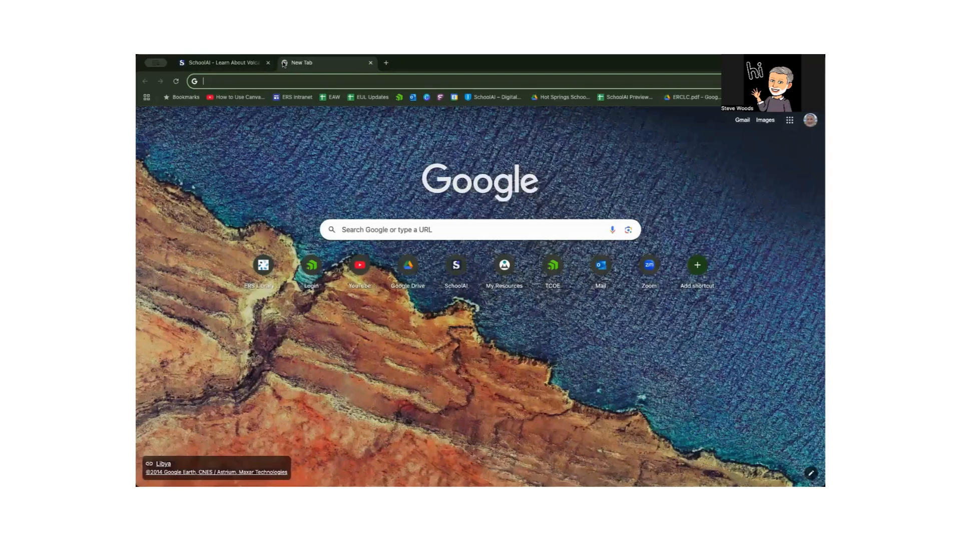
text(schoolai.)
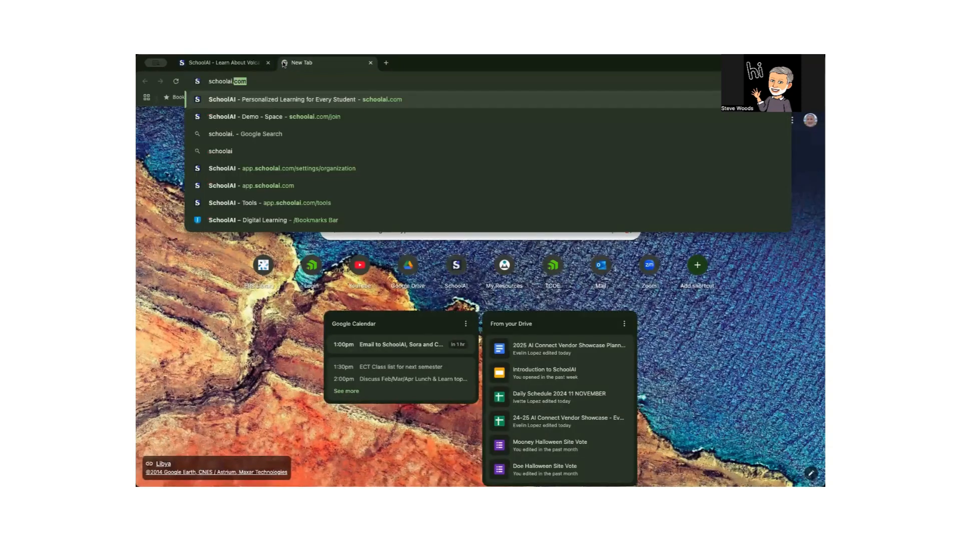
text(com/join)
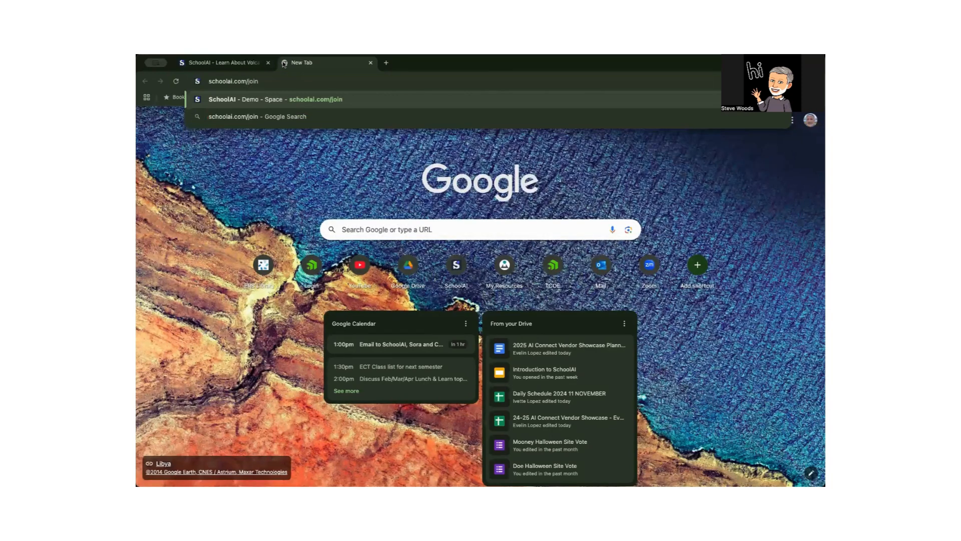
key(Return)
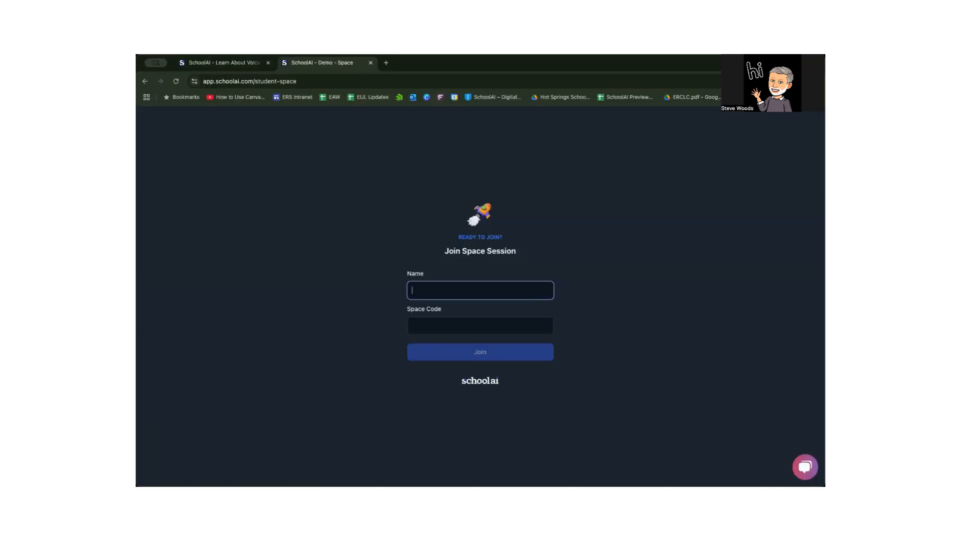
Copy the space code from the invitation, join the session as a student with a first name and that code, and close the student view
click(222, 63)
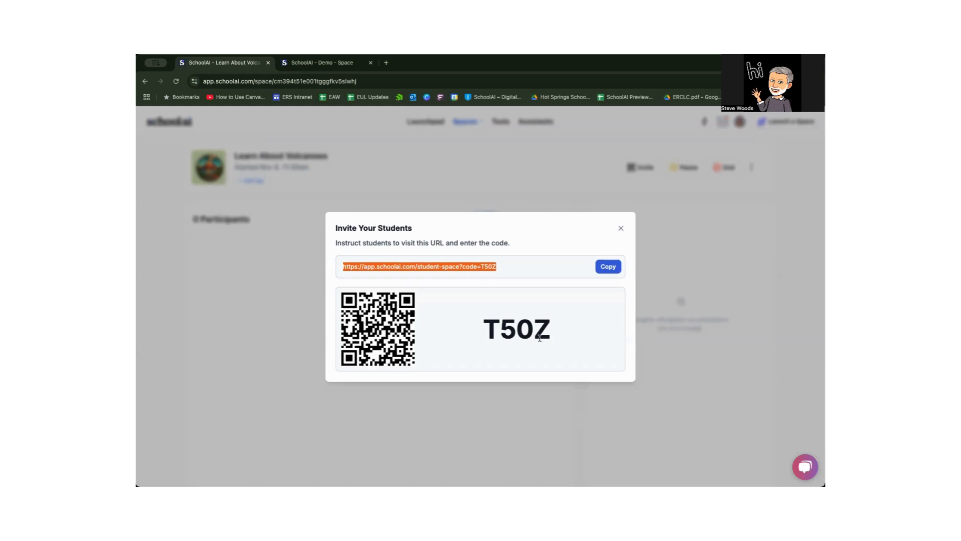
double_click(518, 330)
key(ctrl+c)
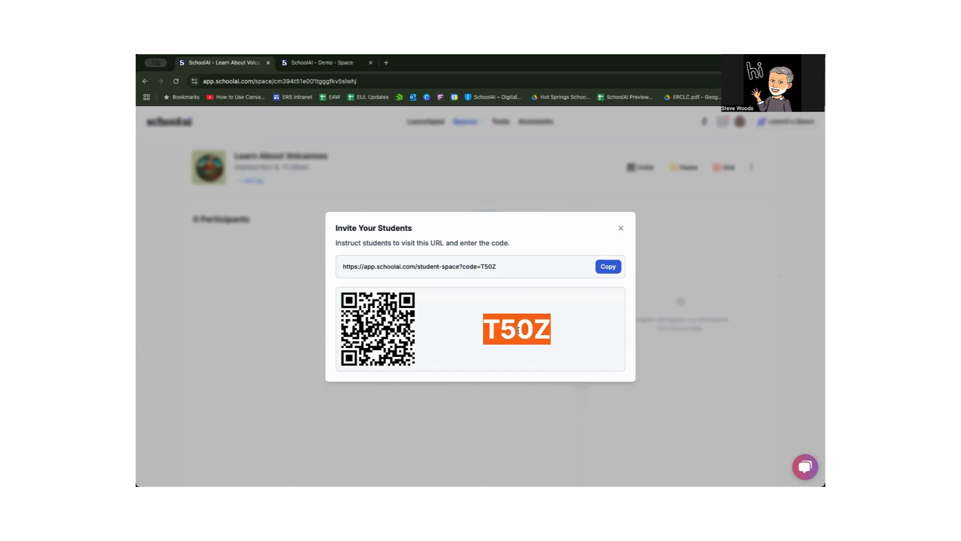
click(327, 64)
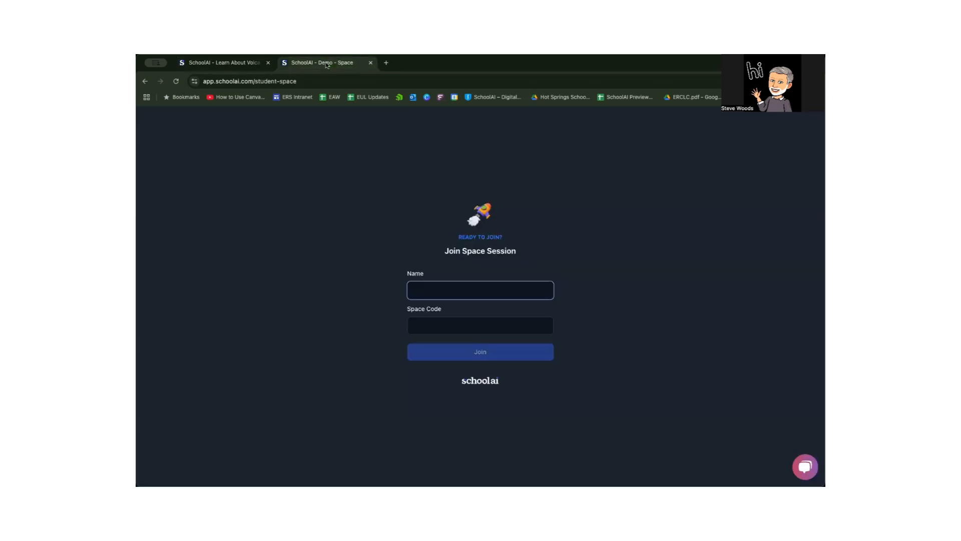
text(Steve)
key(Tab)
key(ctrl+v)
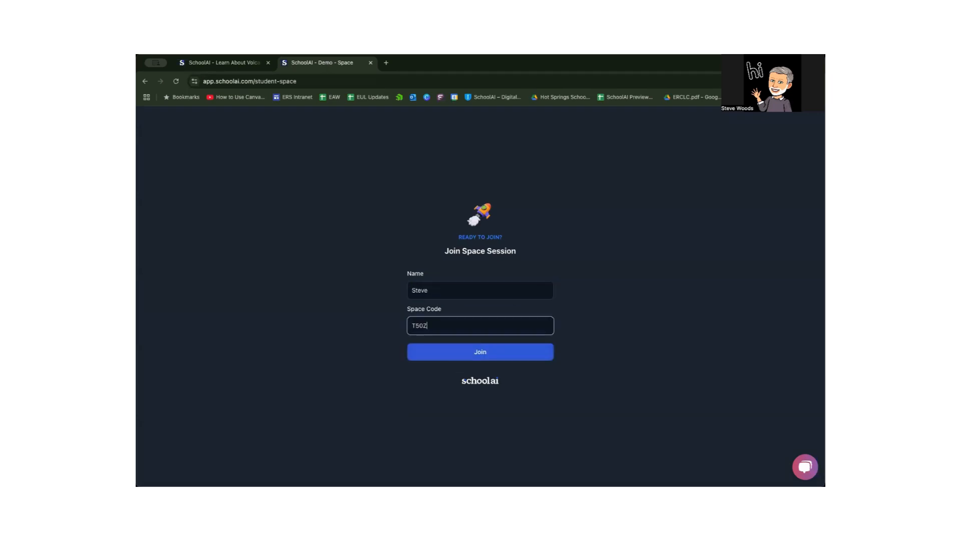
click(480, 351)
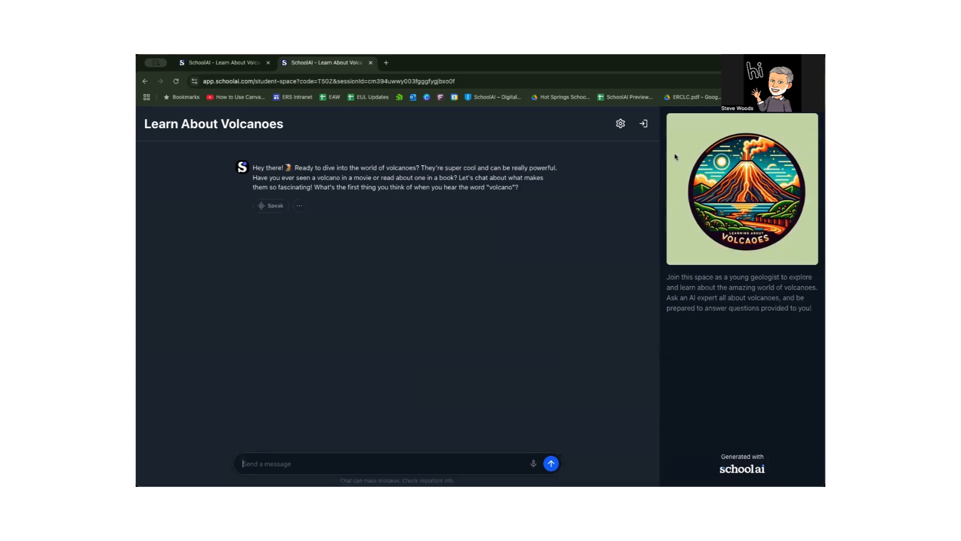
click(370, 63)
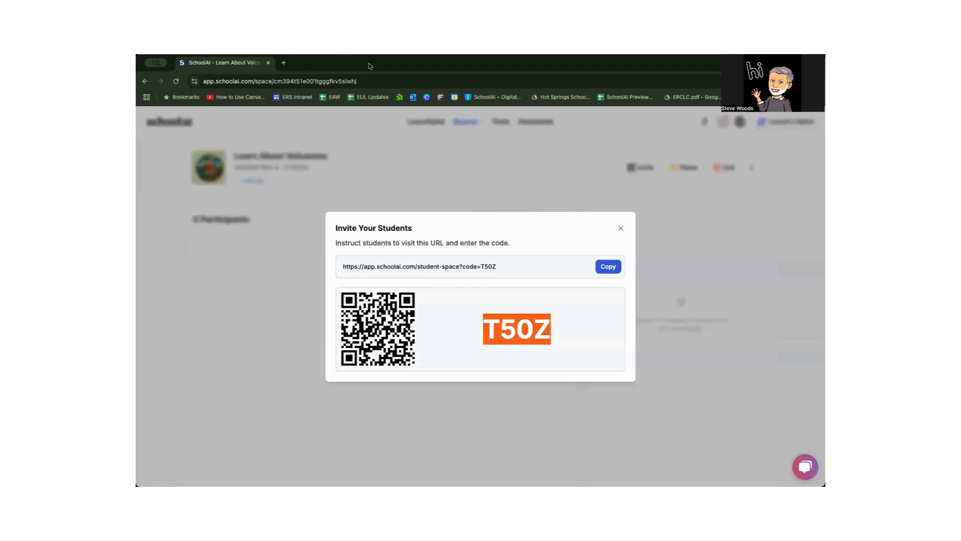
Close the invitation, open the space prompt for editing, regenerate the cover image, and save and relaunch the space
click(621, 228)
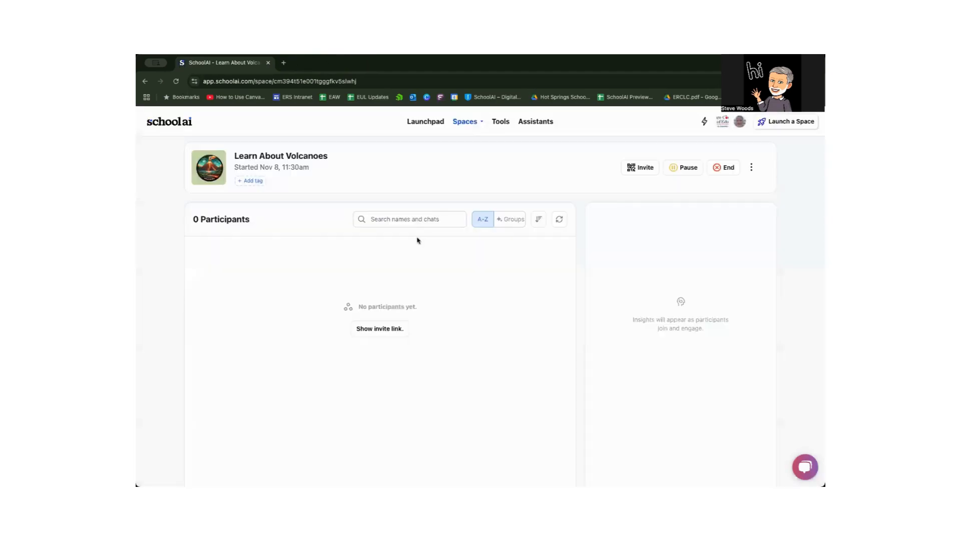
click(751, 169)
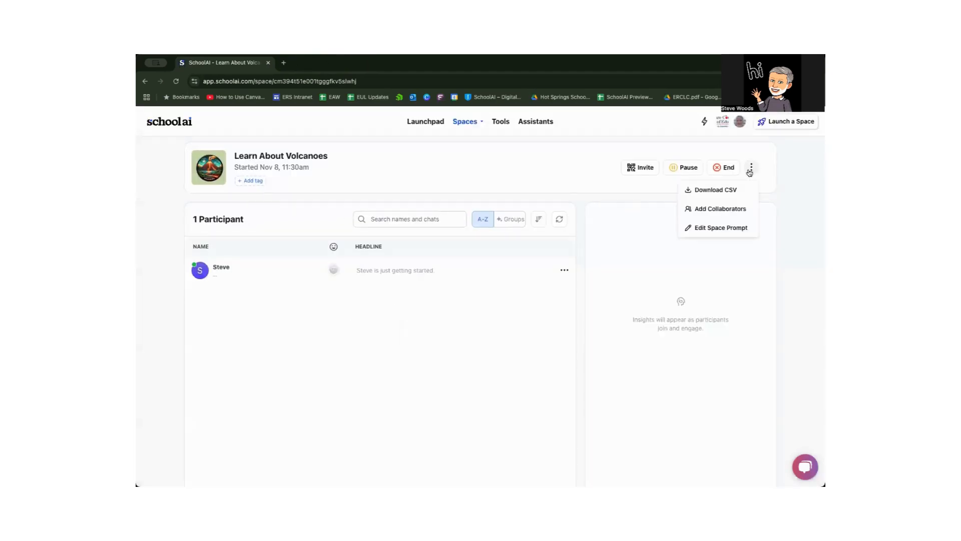
click(730, 228)
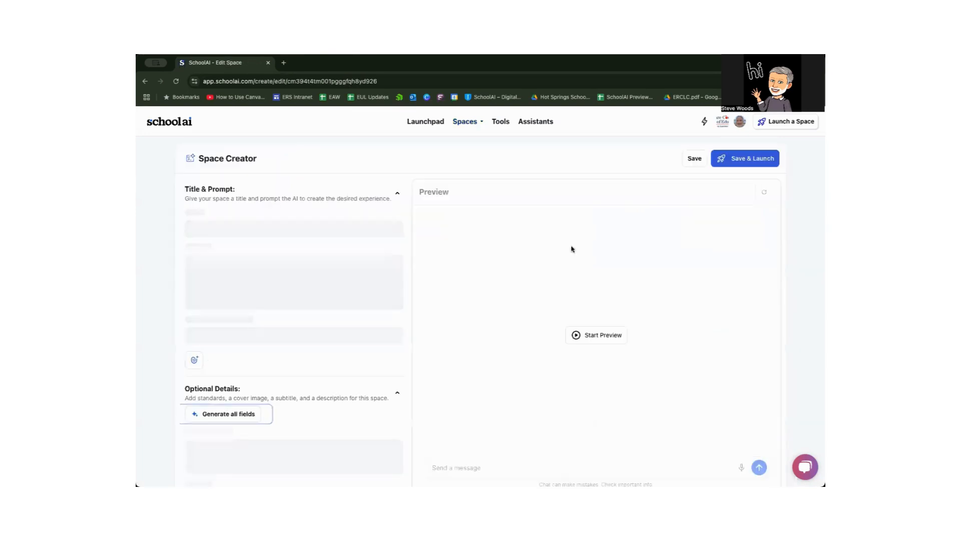
scroll(292, 266, down, 3)
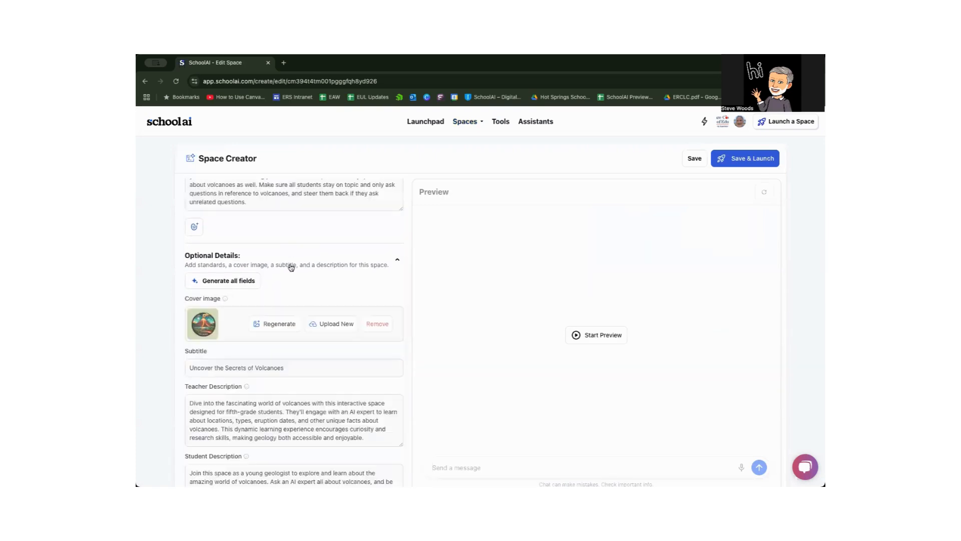
click(273, 325)
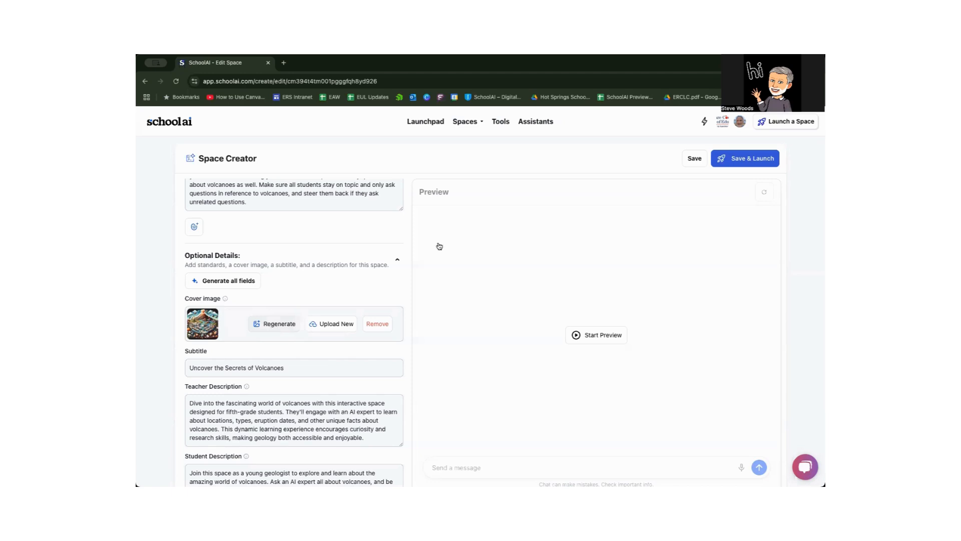
click(738, 160)
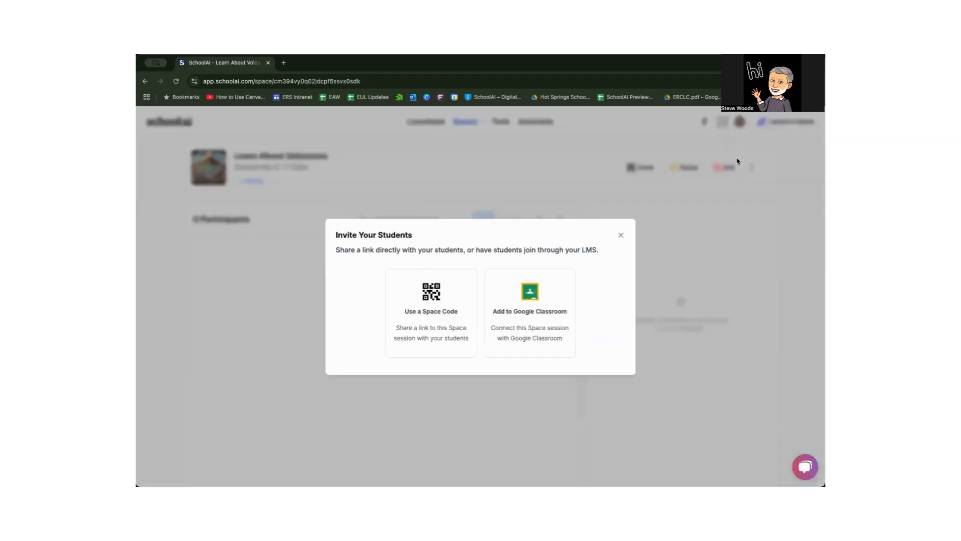
Copy the new session's student link from the space code invitation and join through it in a new browser tab with the student's first name
click(445, 301)
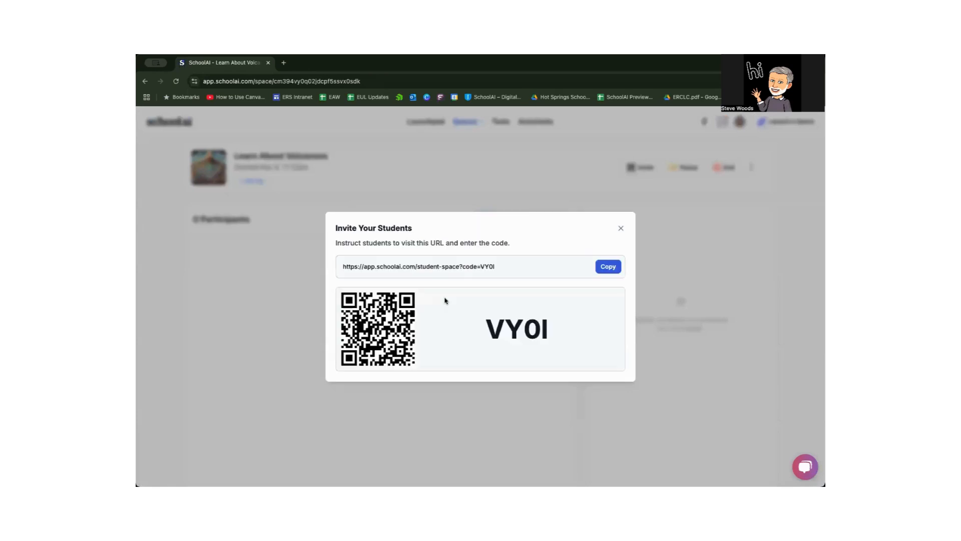
click(604, 267)
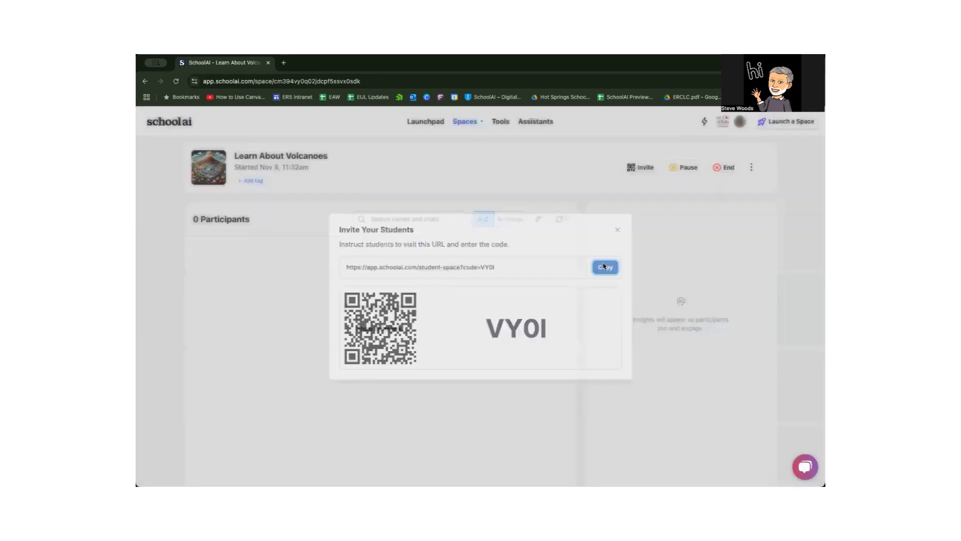
click(285, 65)
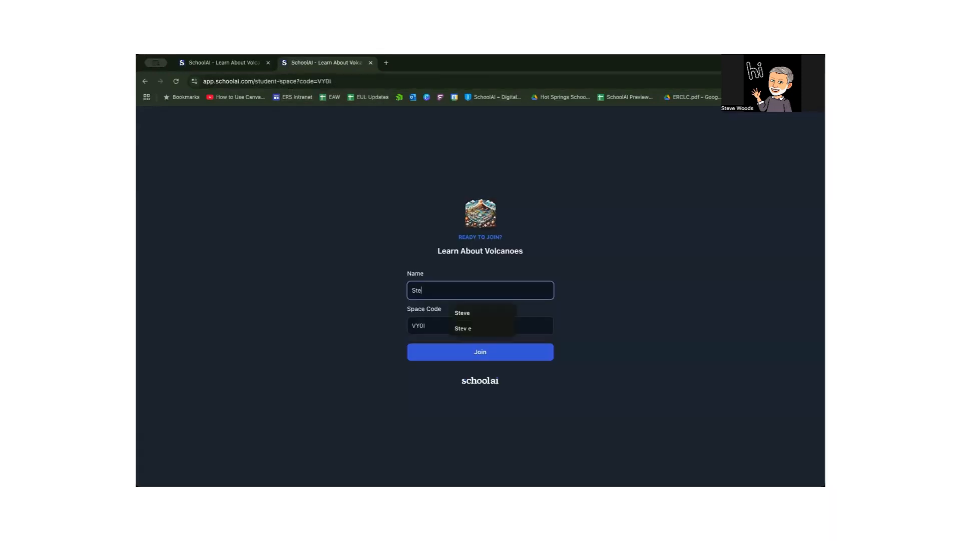
text(ve)
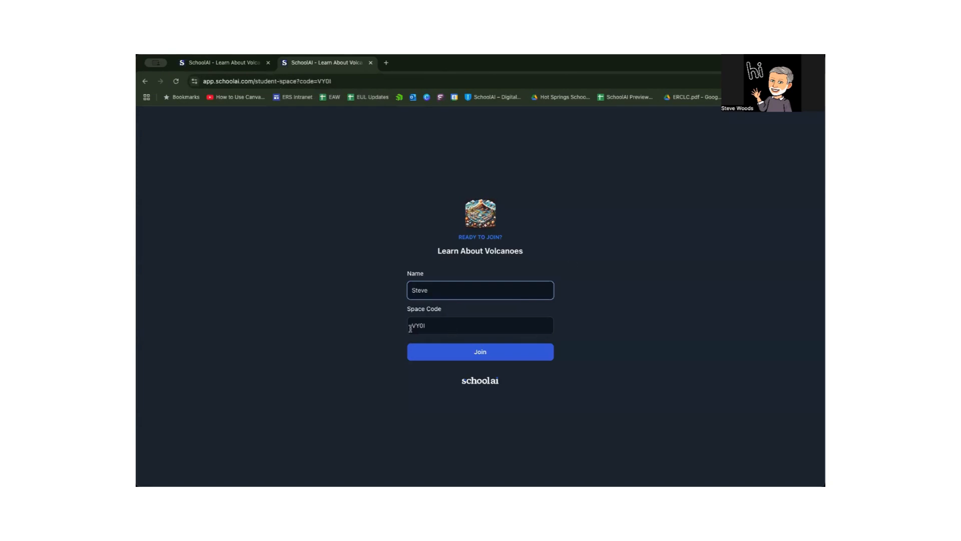
click(481, 353)
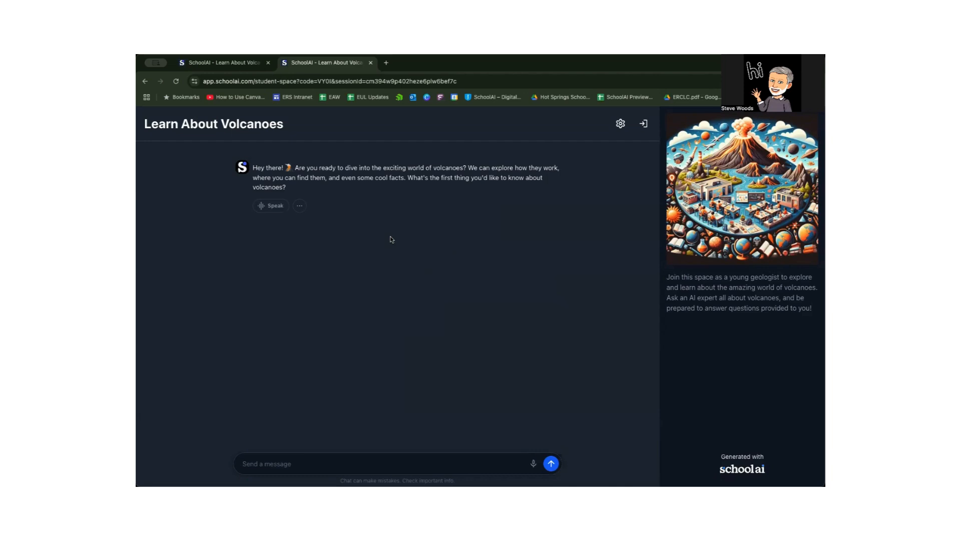
As the student, send "I'd like to know how many of them are in the world" and reply "No, I don't know the names of any volcanoes"
text(I'd like to know how many of them are in the world)
key(Return)
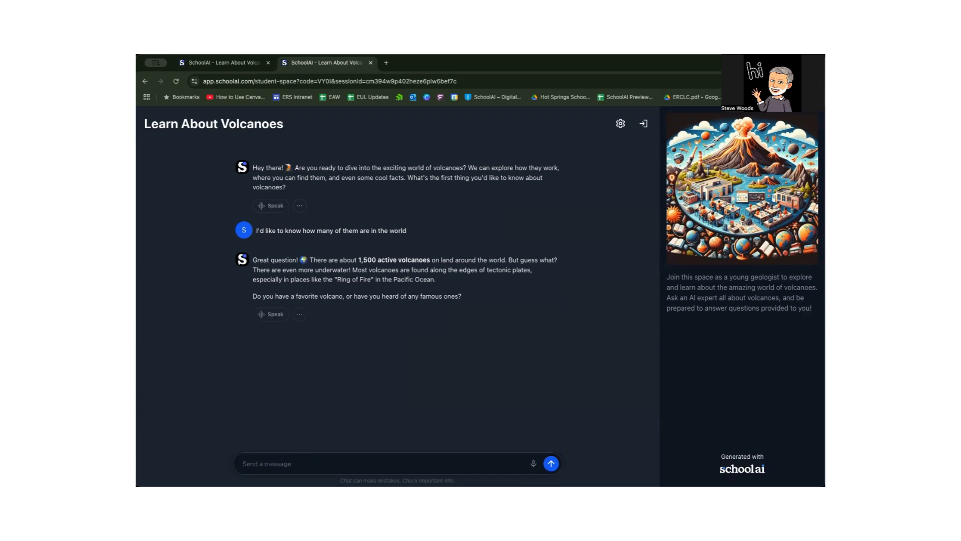
text(No, I don't know the names of any volcanoes)
key(Return)
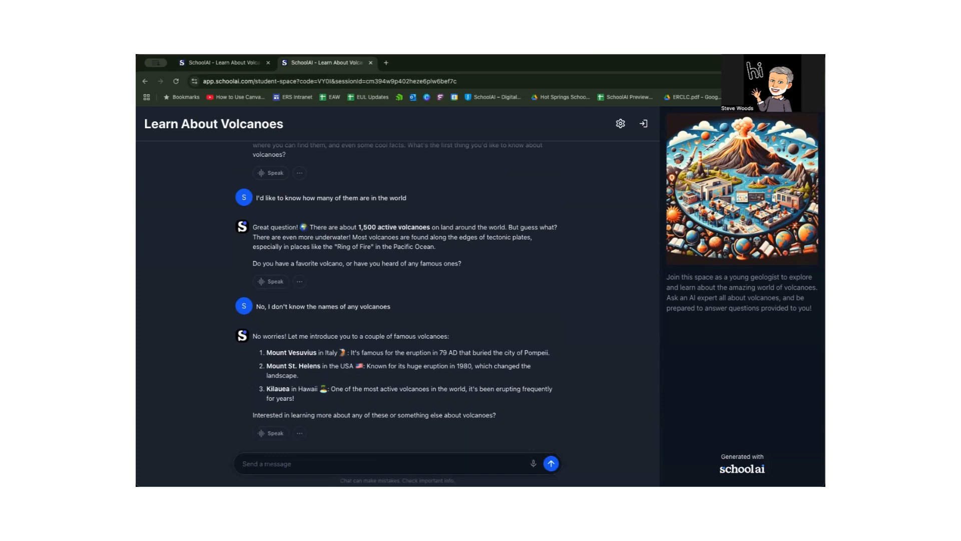
Choose a suggested volcano in the student chat by sending "Sure, how about Mout St. Helens"
text(Sure, how about Mout St. He)
key(BackSpace)
key(BackSpace)
key(BackSpace)
key(BackSpace)
key(BackSpace)
text(t. Helens)
key(Return)
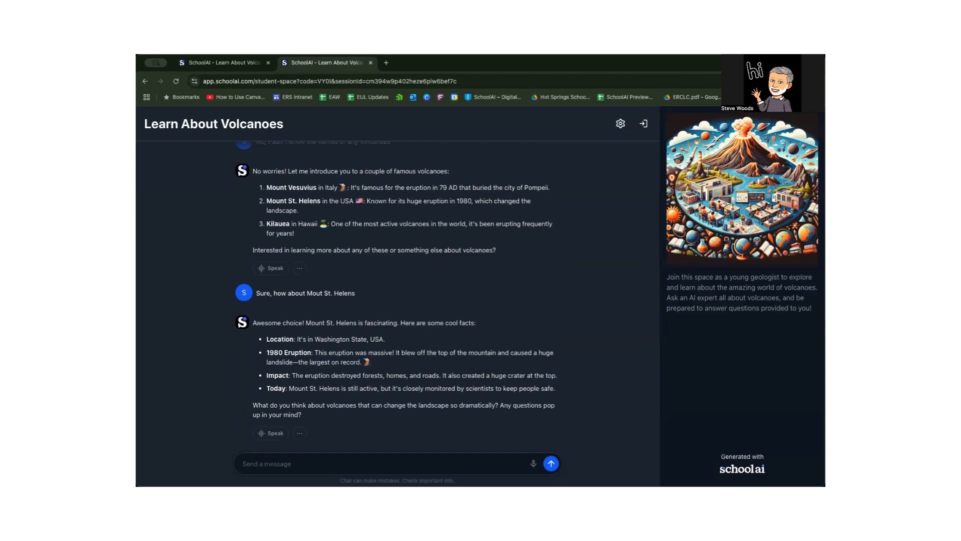
Reply "Sounds pretty dangerous", ask "How do scientists monitor volcanoes?" and close the student view
text(Sounds pretty dangerous)
key(Return)
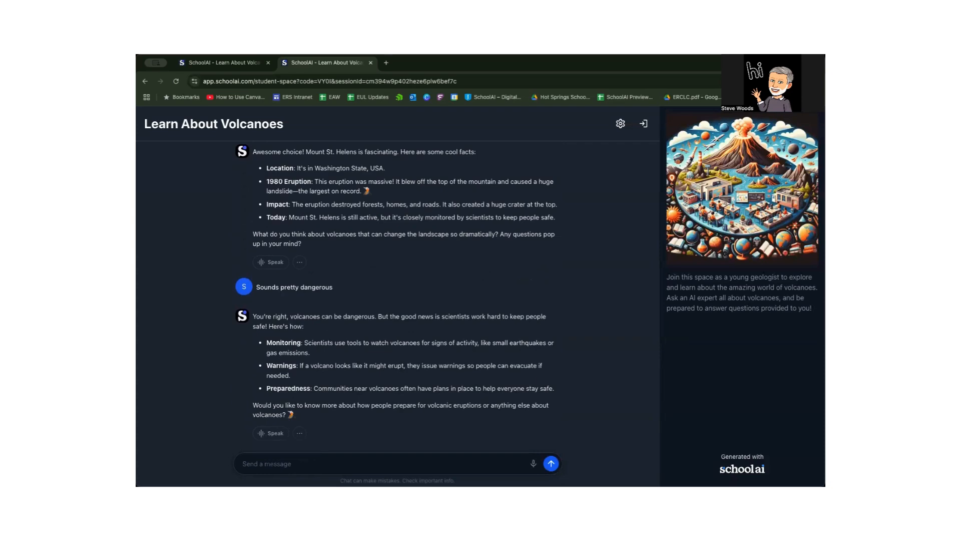
text(How do scientists monitor volcanoes?)
key(Return)
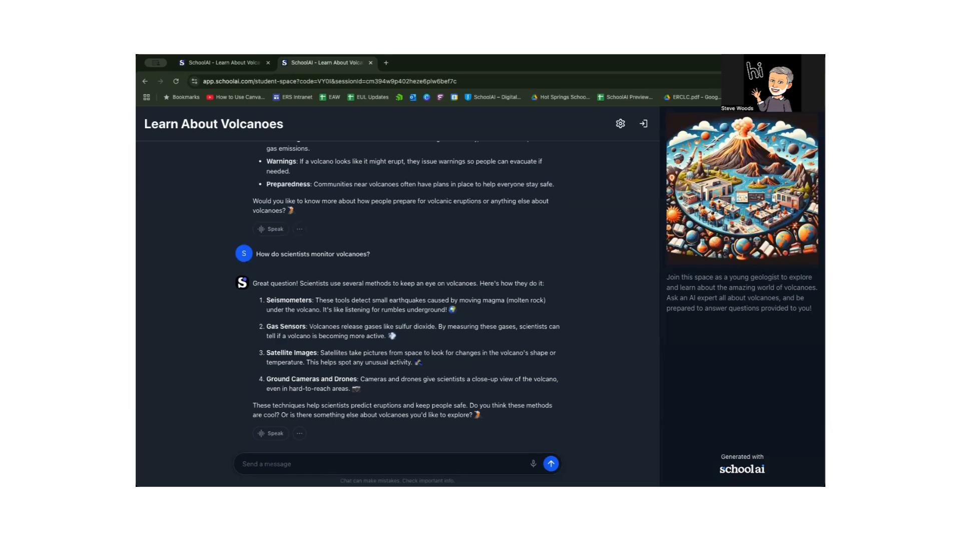
click(370, 63)
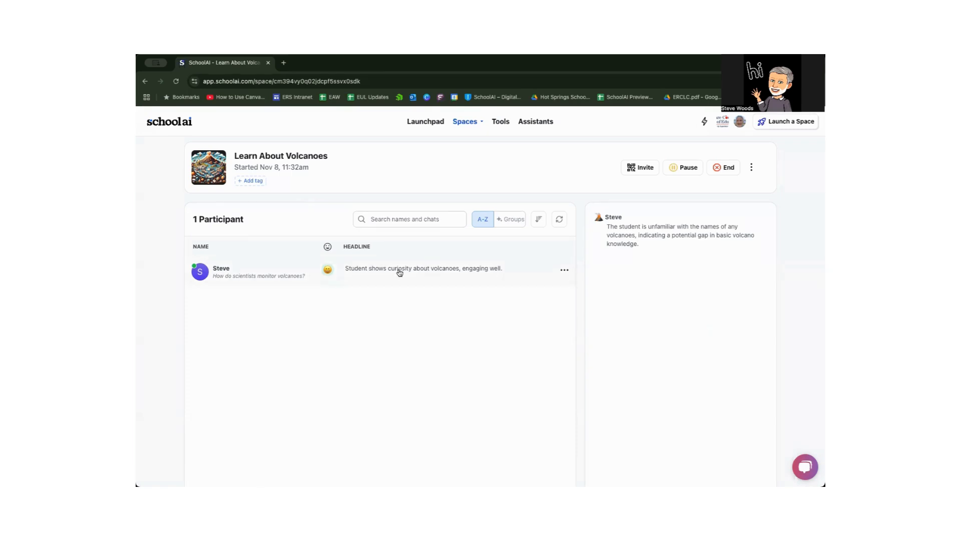
Check the participant's mood indicator, and expand the student insight to read its rationale before collapsing it again
mouse_move(328, 271)
click(763, 220)
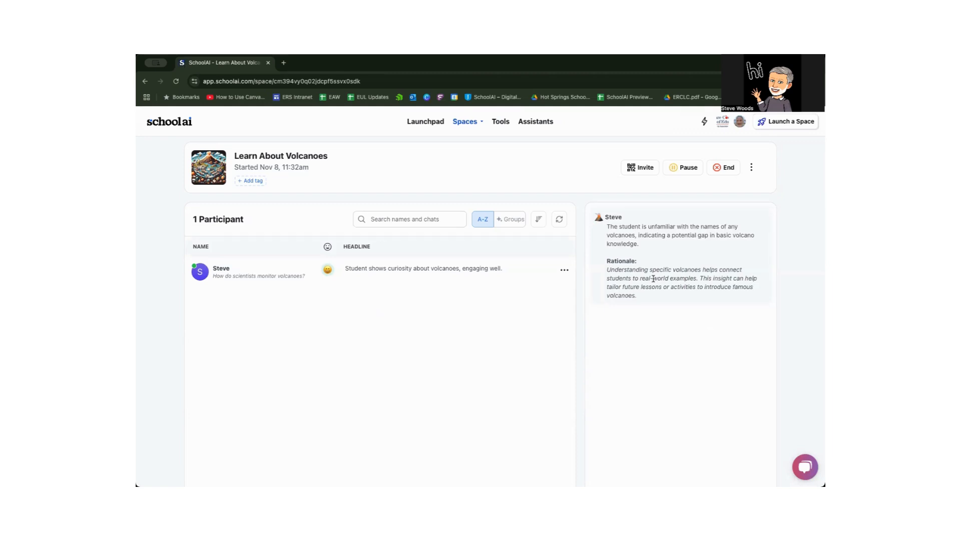
click(763, 221)
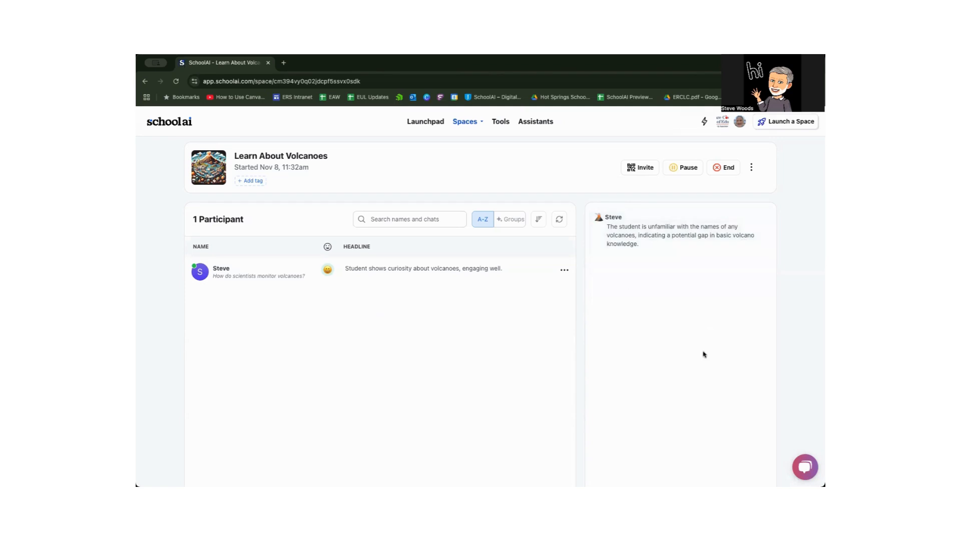
Review the participant's full chat transcript on the teacher side and check which actions are available for that student
click(385, 272)
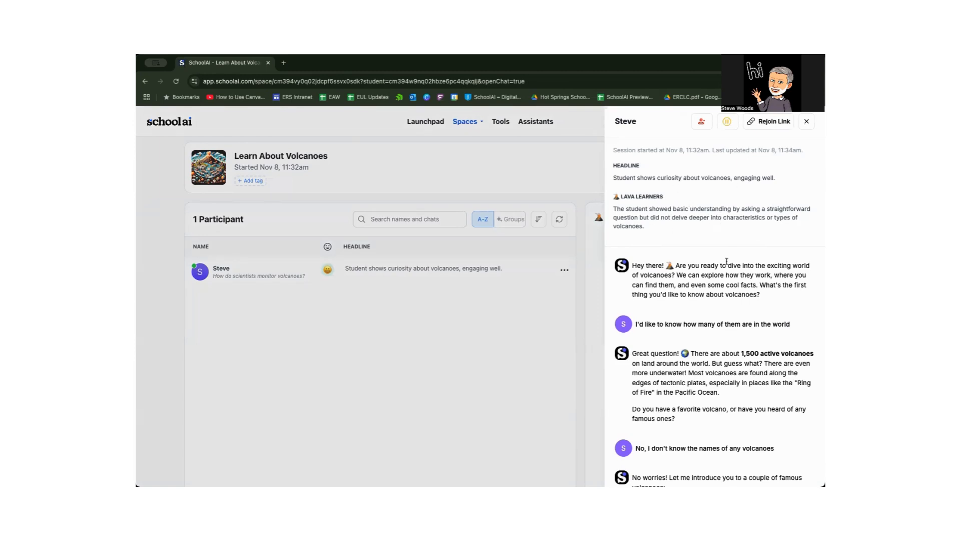
scroll(727, 261, down, 1)
scroll(727, 261, down, 5)
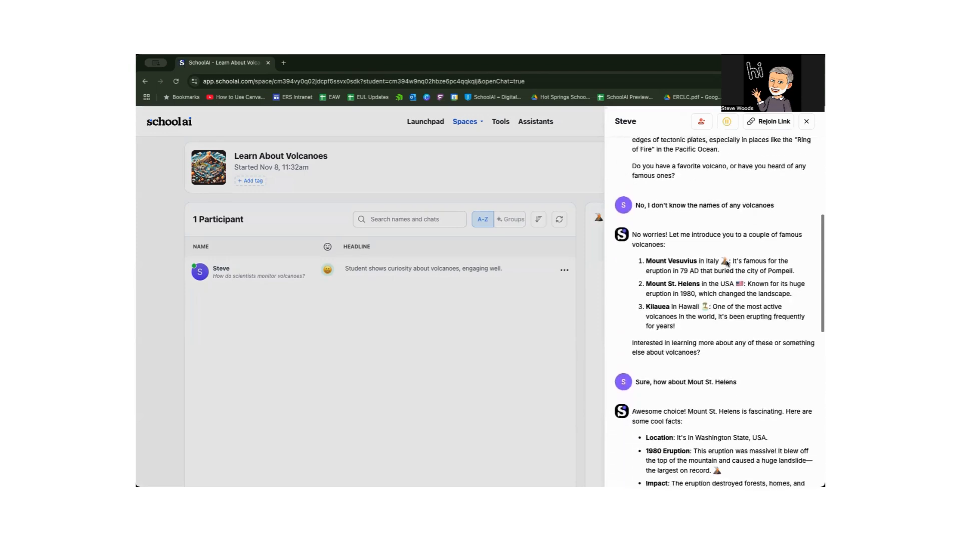
scroll(727, 262, down, 2)
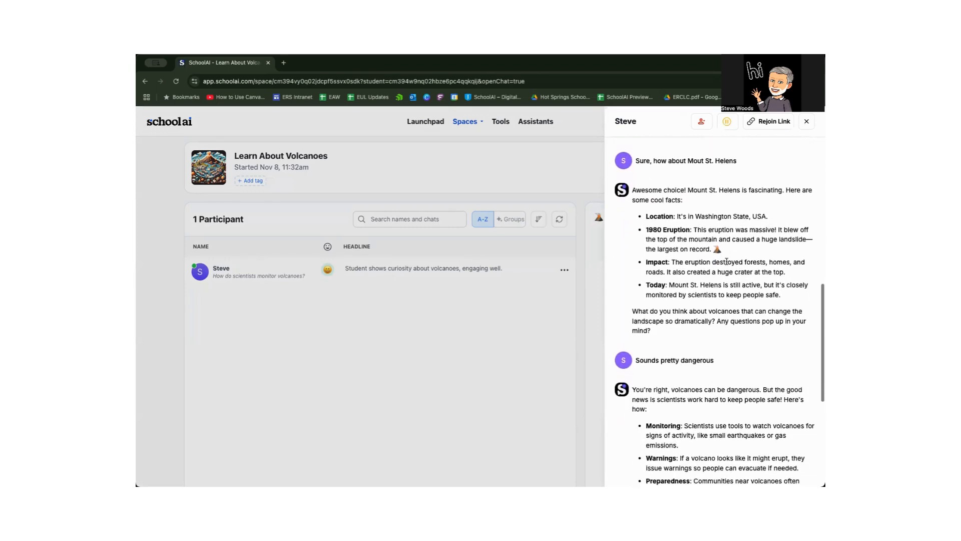
scroll(727, 261, down, 7)
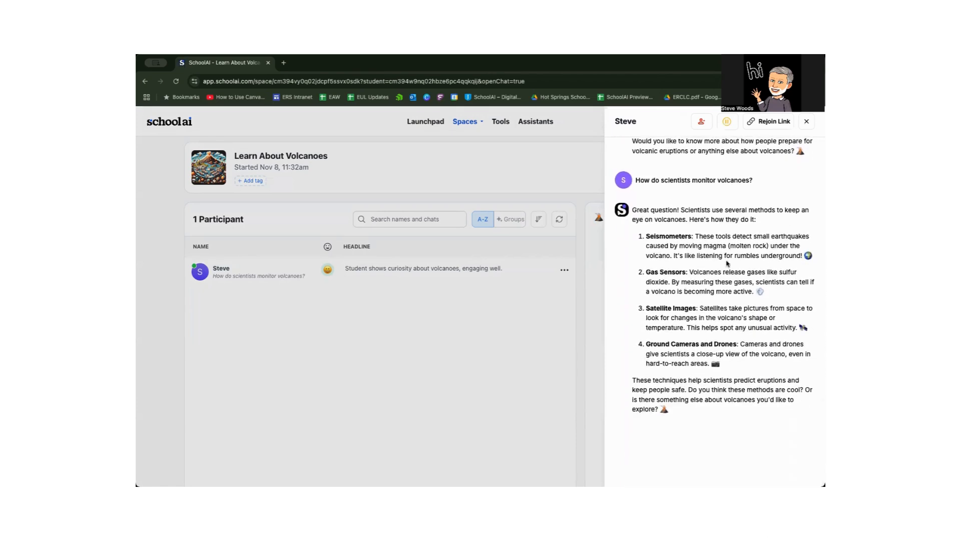
click(806, 121)
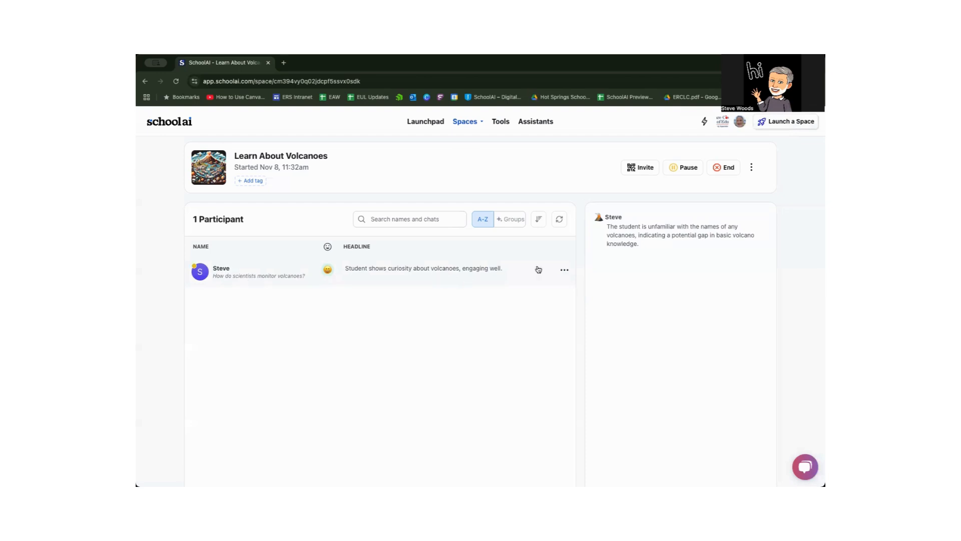
click(564, 270)
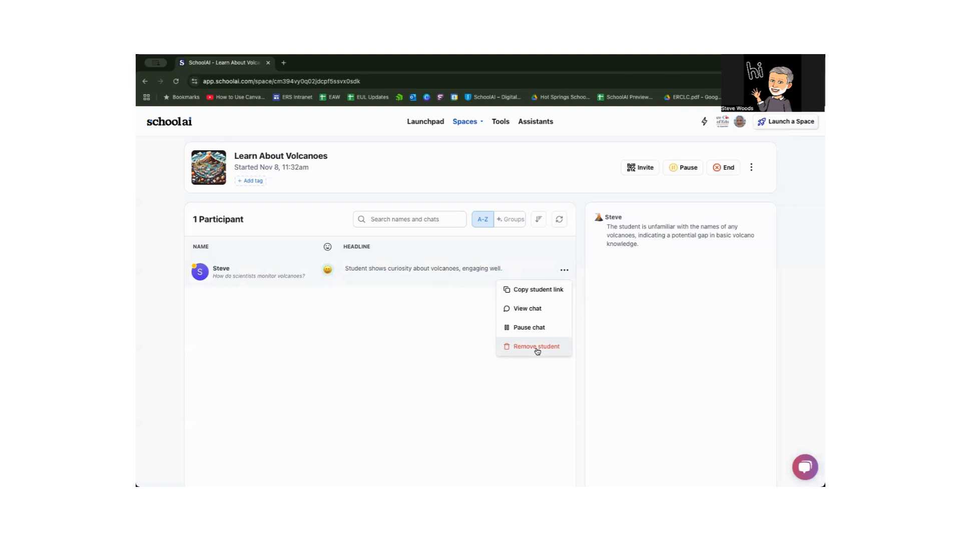
click(514, 384)
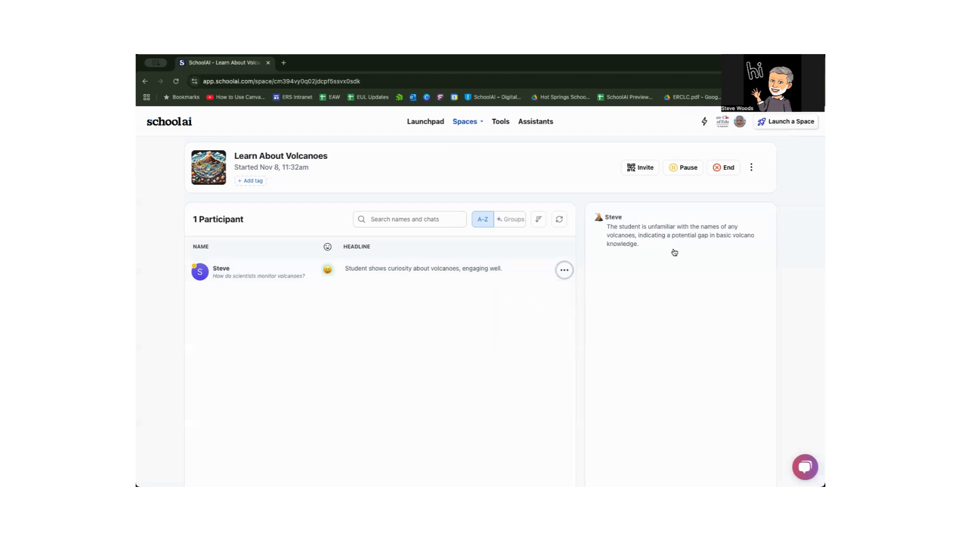
End the Learn About Volcanoes session and view the participant's chat record once more
click(724, 168)
click(547, 317)
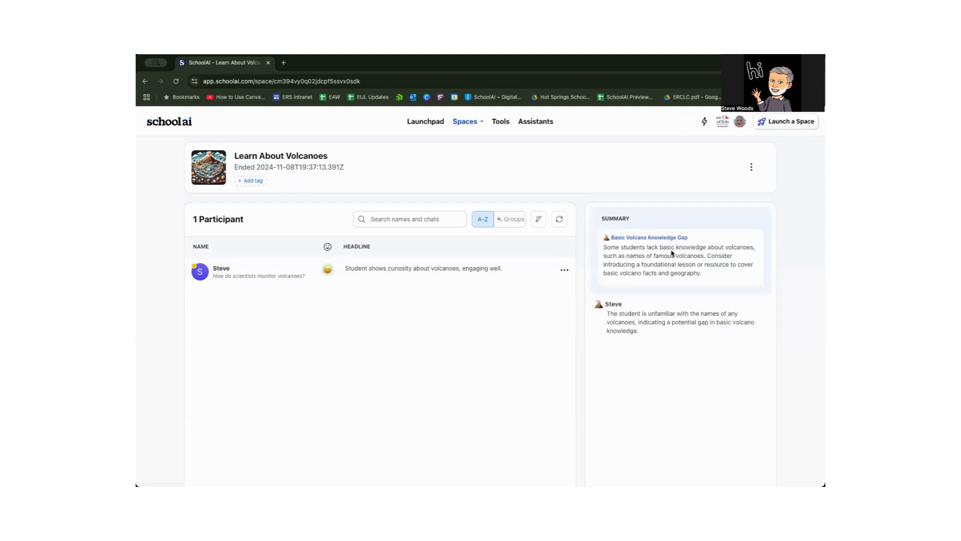
click(439, 264)
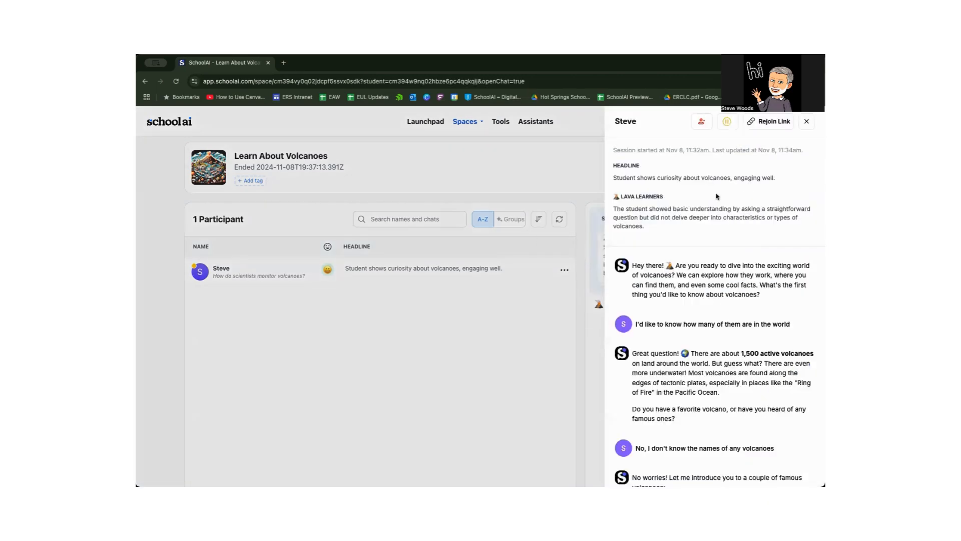
click(806, 122)
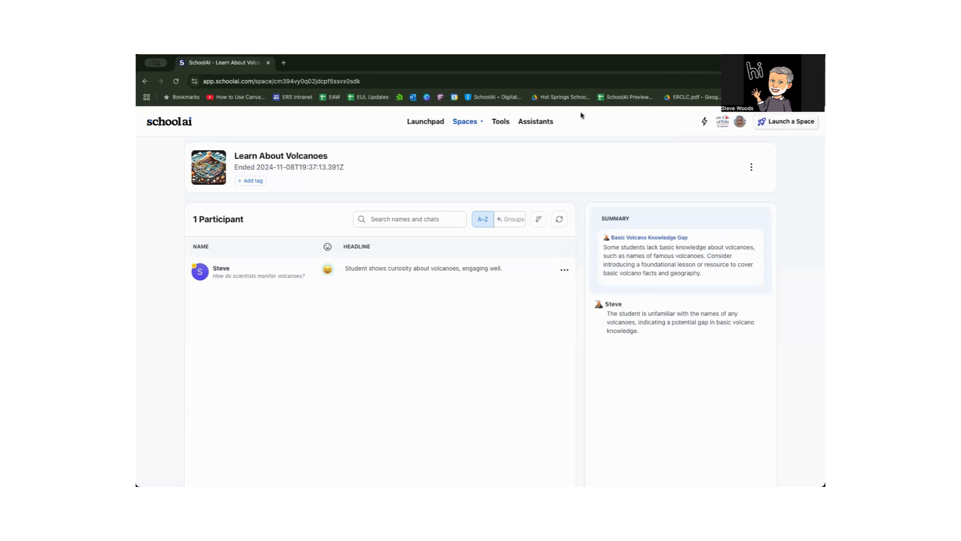
Delete the active Learn About Volcanoes session launched 11/08/24 11:30 AM from the Launchpad's recent sessions
click(419, 123)
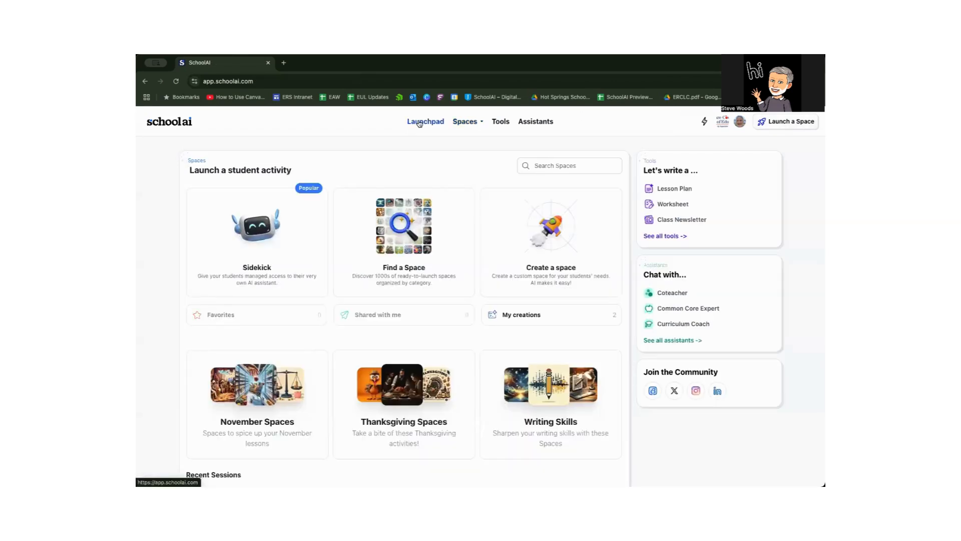
scroll(305, 279, down, 4)
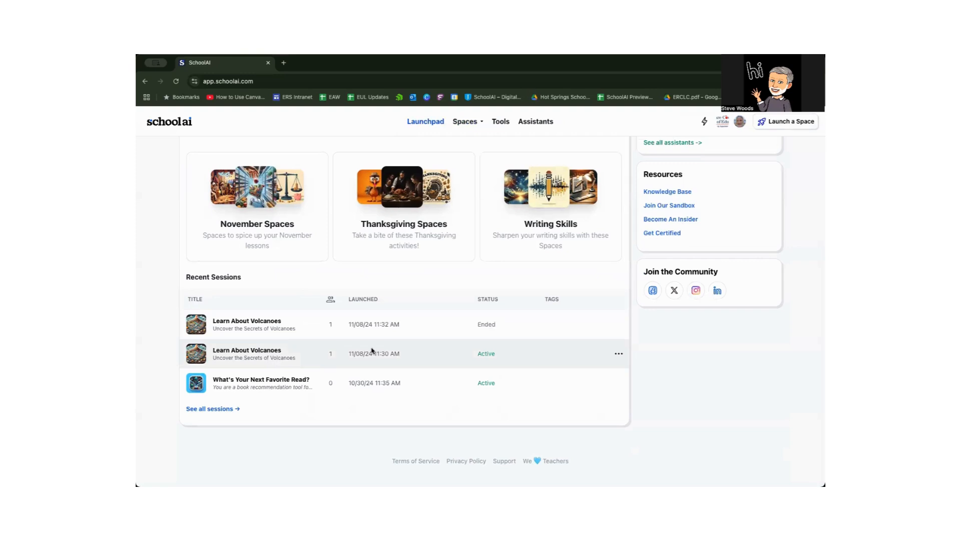
click(618, 354)
scroll(576, 383, down, 1)
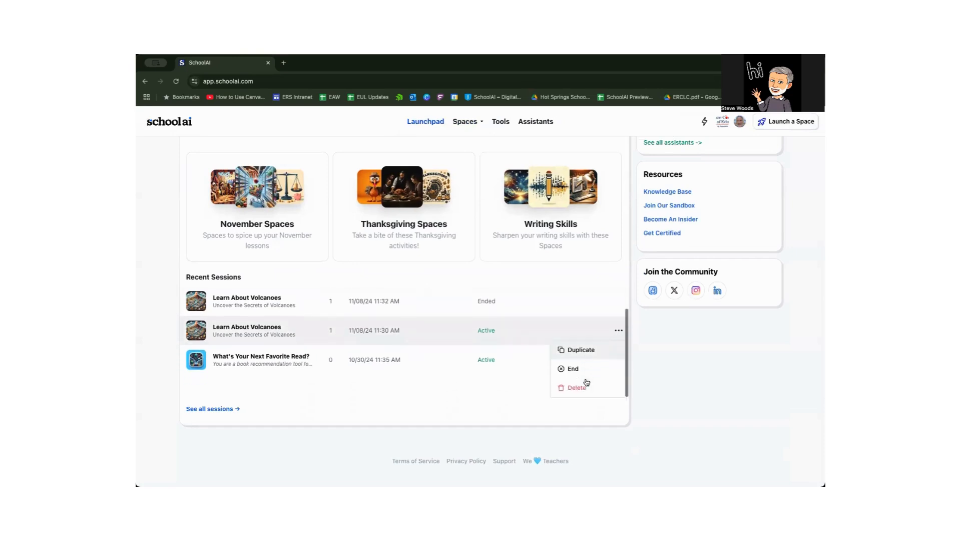
click(577, 386)
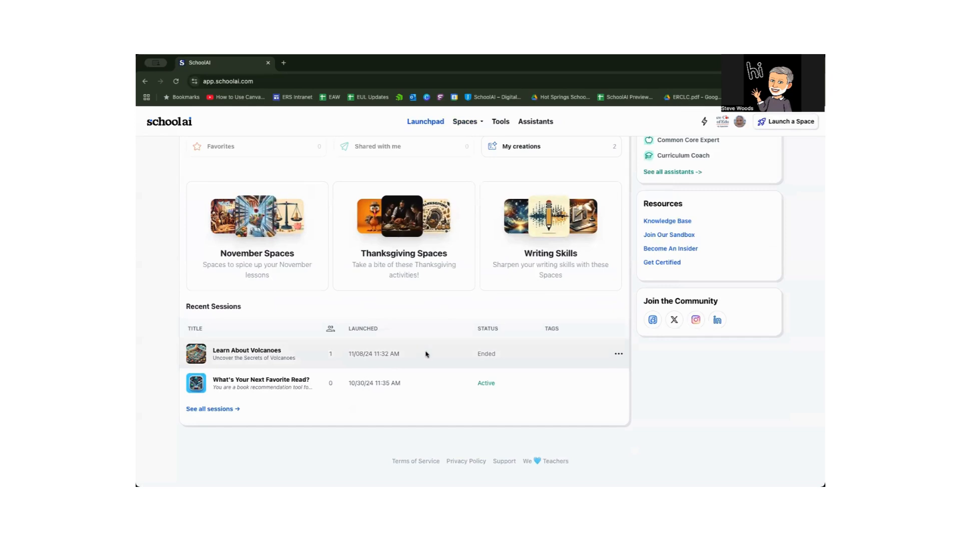
Look at the ended Learn About Volcanoes session's results, return to the Launchpad and show the Spaces options
click(271, 354)
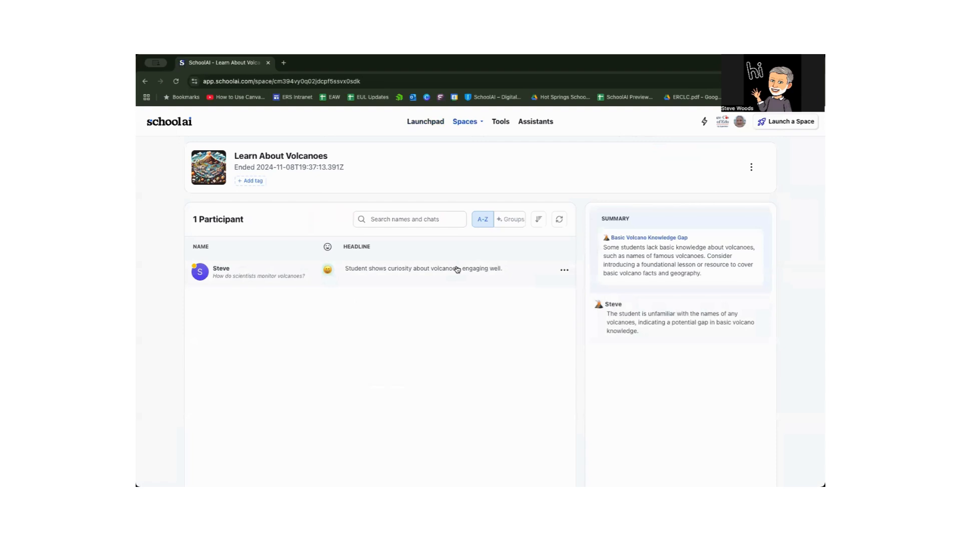
click(434, 123)
mouse_move(465, 122)
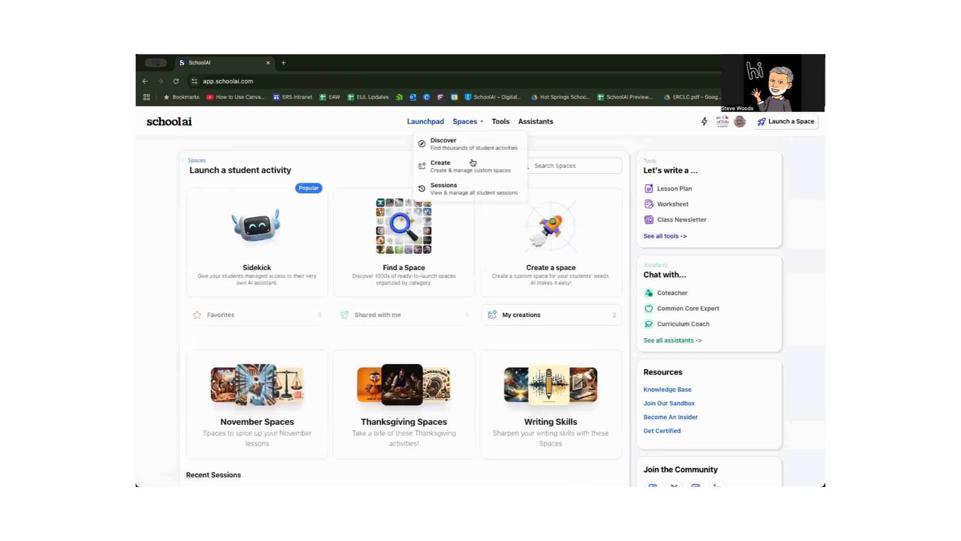
View the list of all student sessions and return to the Launchpad
click(462, 188)
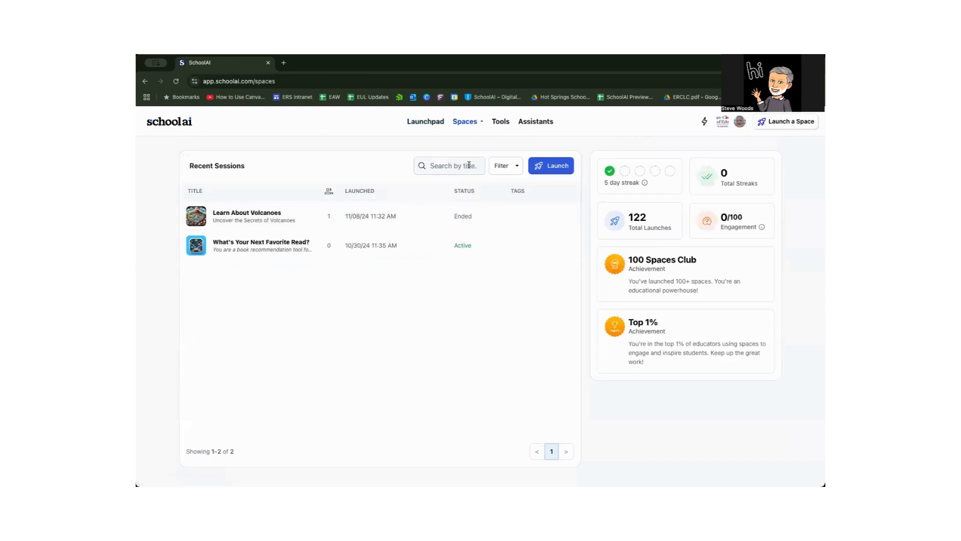
click(429, 123)
Browse the Discover catalogue of spaces and open Pulse: Bellringer from the common class activities
mouse_move(468, 129)
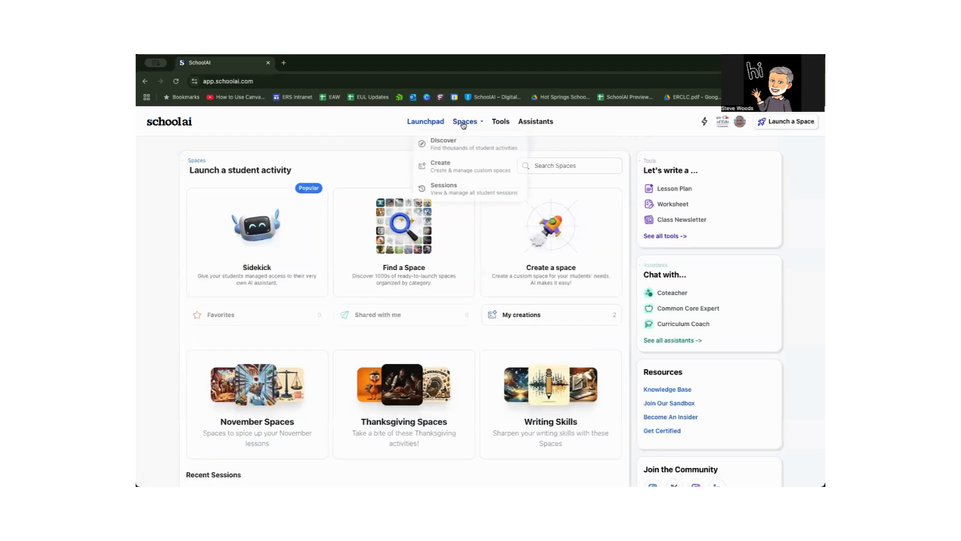
click(444, 146)
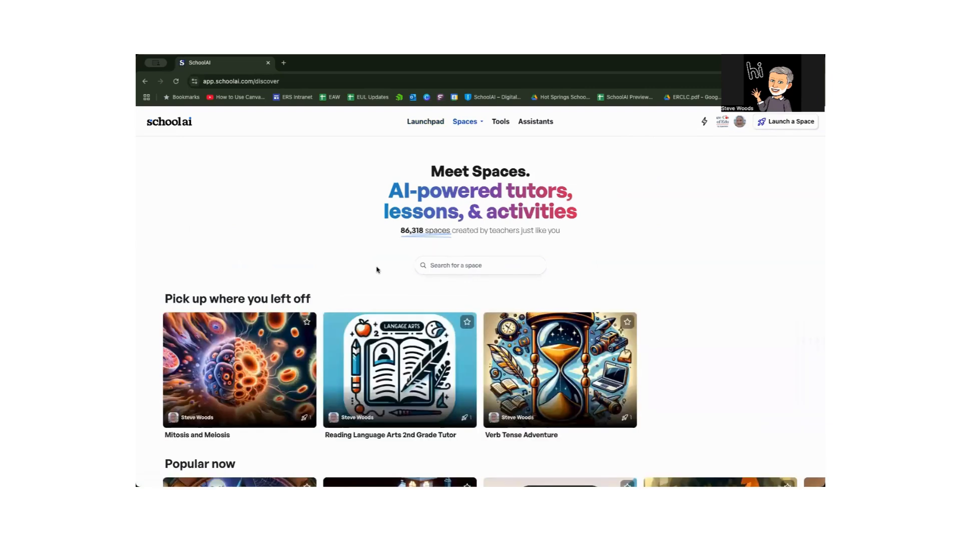
scroll(381, 365, down, 1)
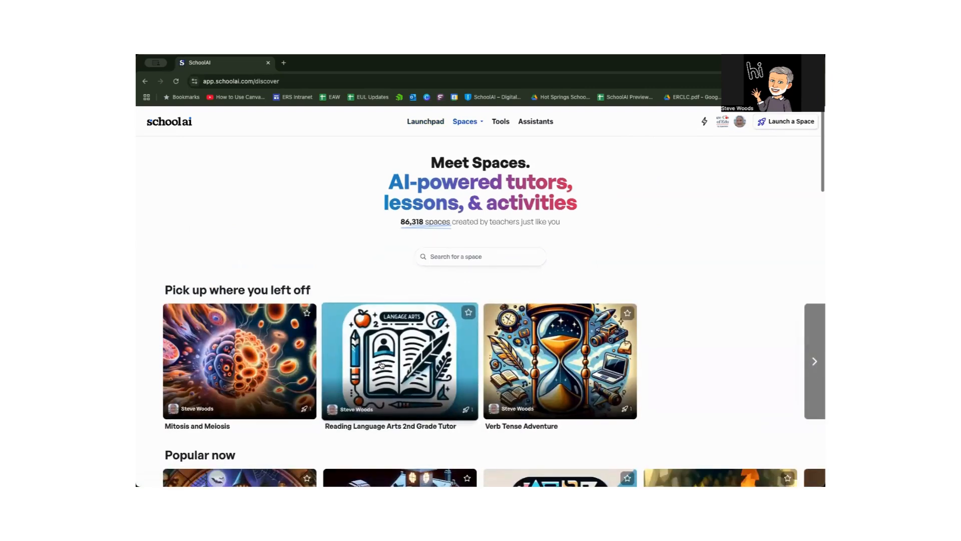
scroll(381, 364, down, 5)
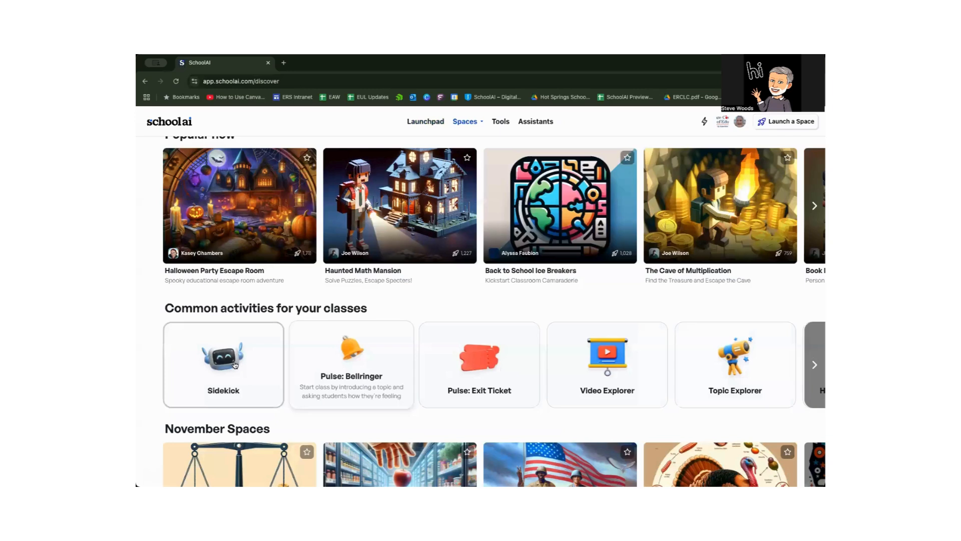
click(349, 368)
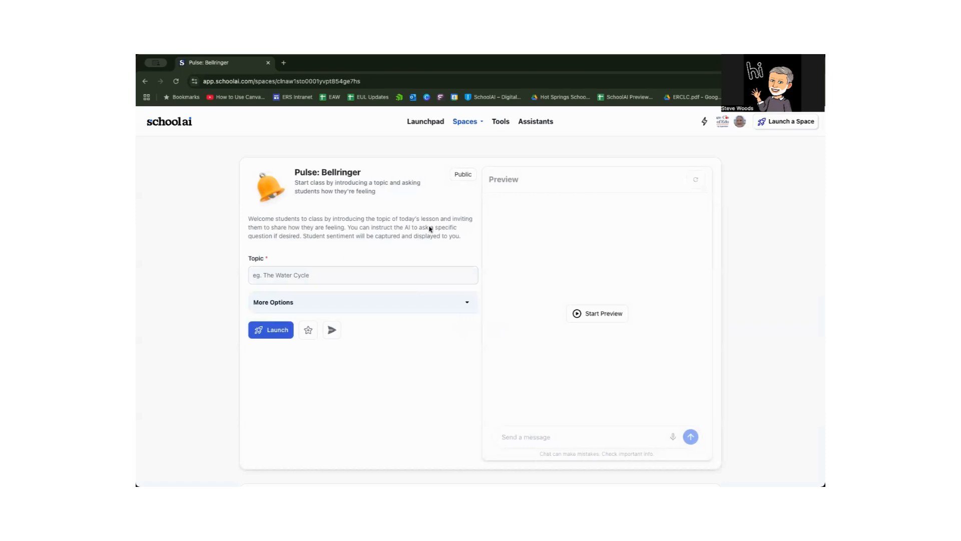
Set the Bellringer topic to "Volcanoes" and expand its additional options
click(345, 275)
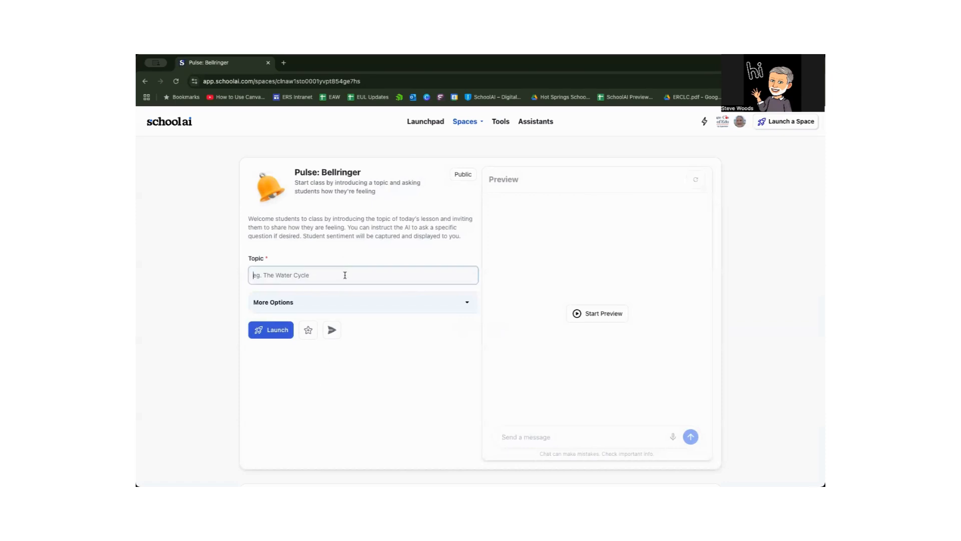
text(Volcanoes)
click(374, 304)
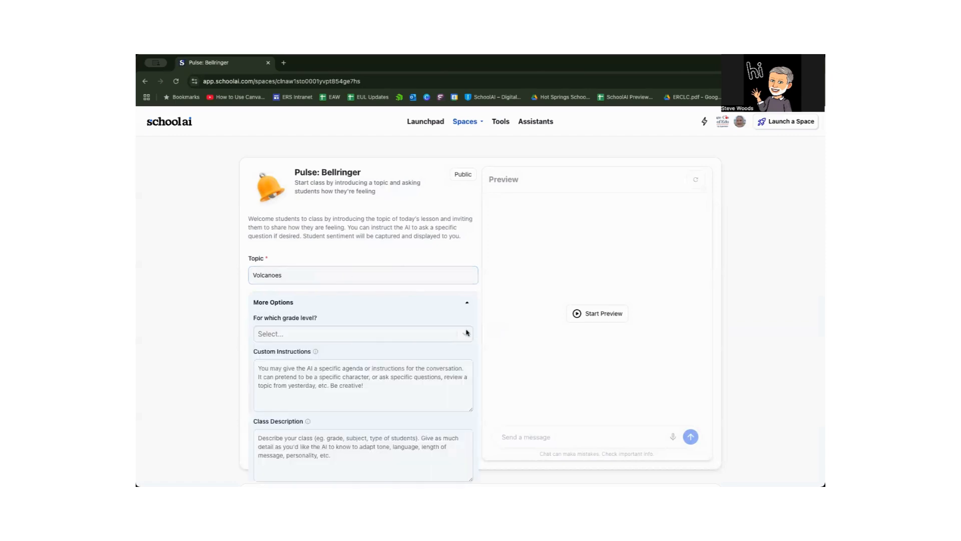
scroll(369, 309, down, 1)
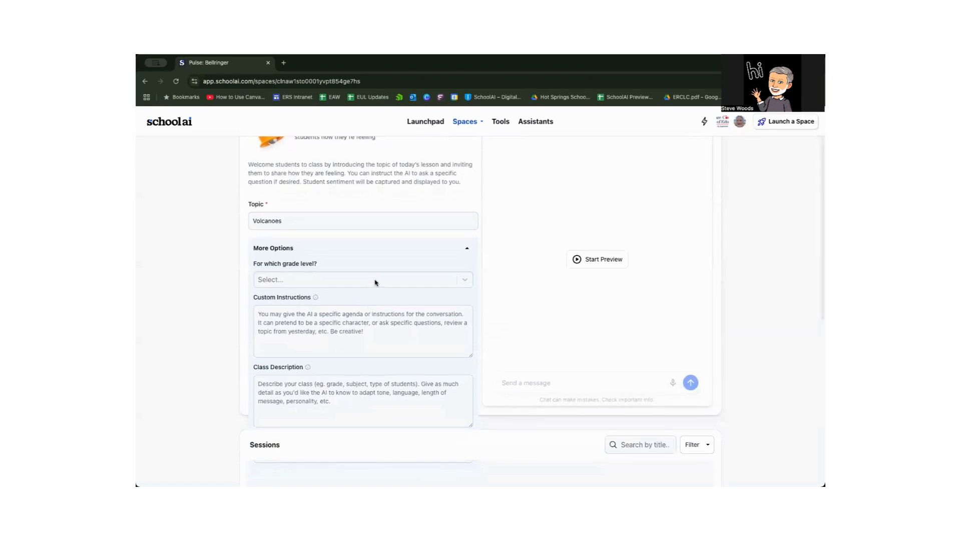
scroll(349, 333, down, 1)
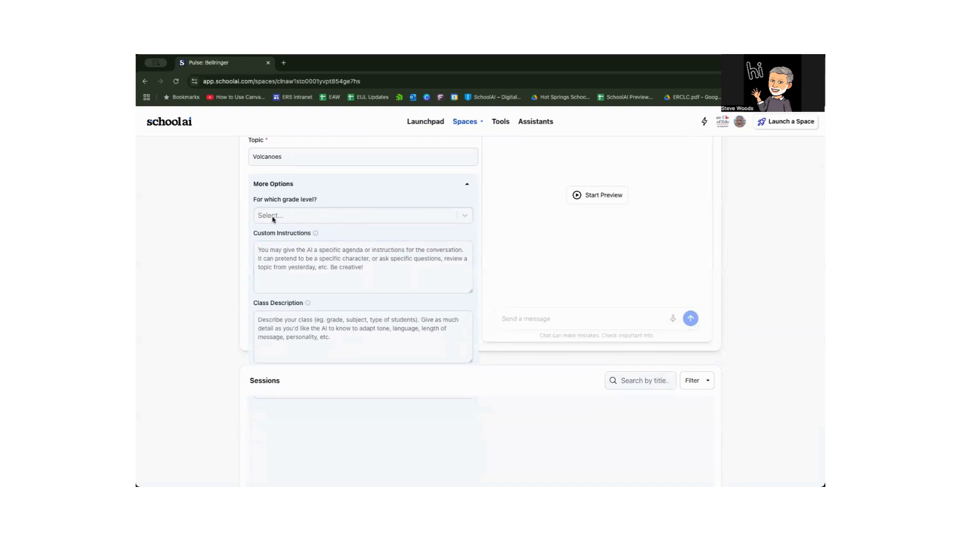
Enter the custom instructions "I want you to ask my 5th graders about how much they know, or are interested in, volcanoes."
click(300, 260)
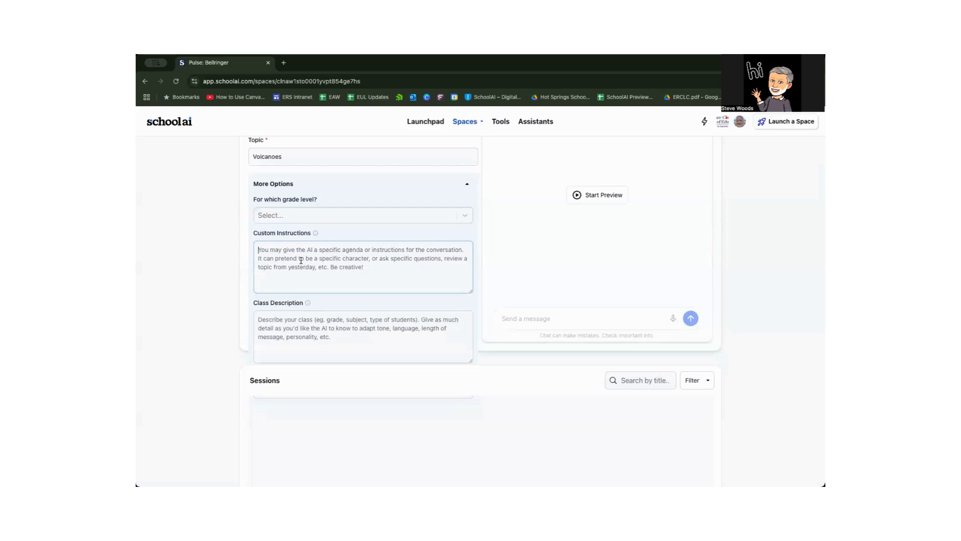
text(I want yo)
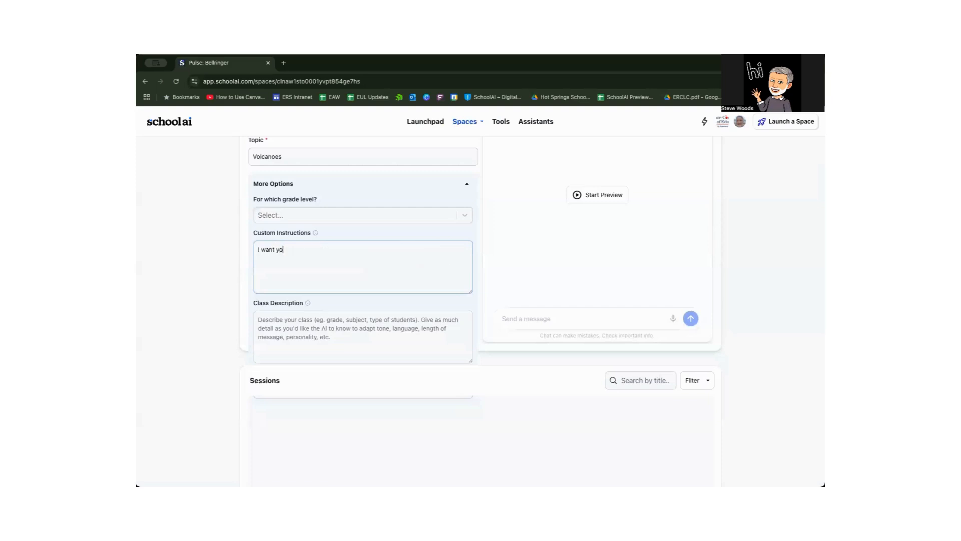
text(u to ask my 5gth)
key(BackSpace)
text(th graders about how much theyknow)
key(BackSpace)
key(BackSpace)
key(BackSpace)
key(BackSpace)
text(know, or are interested in,)
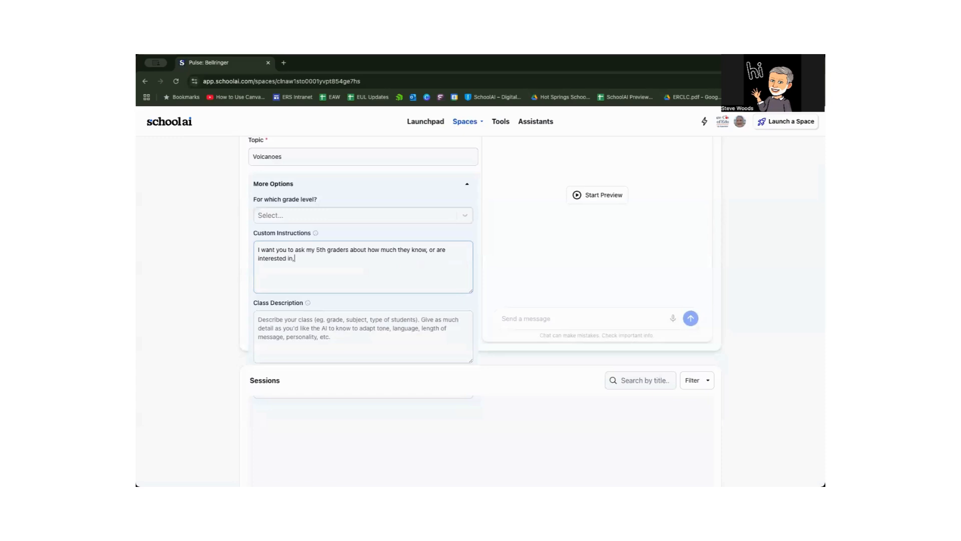
text( volcanoes.)
Describe the class as "5th graders, on reading level, with varying interests." and collapse the additional options
click(314, 318)
text(5th graders, on reading level, with varying )
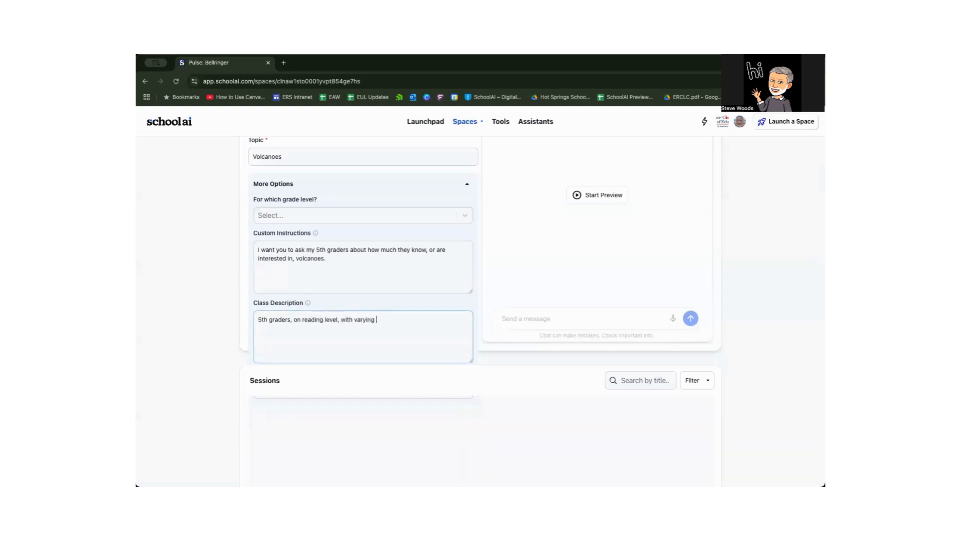
text(interests.)
scroll(318, 291, down, 1)
scroll(318, 291, up, 3)
click(313, 270)
click(313, 325)
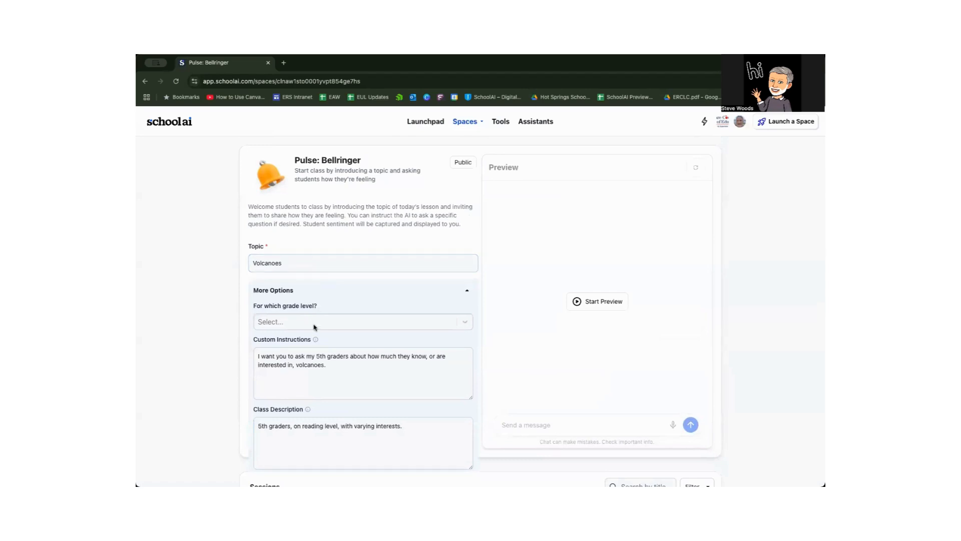
click(426, 291)
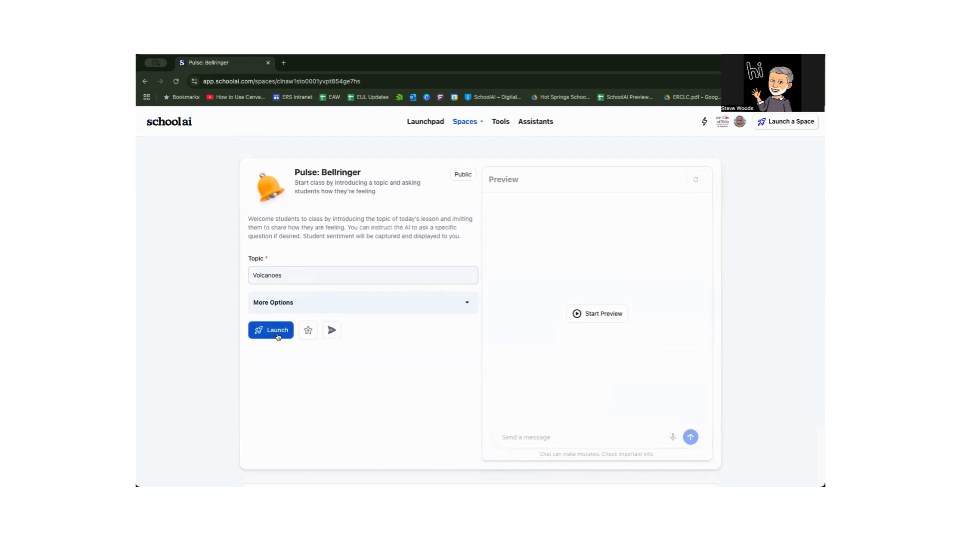
Launch the Pulse: Bellringer space and copy its student invitation link through a space code
click(279, 334)
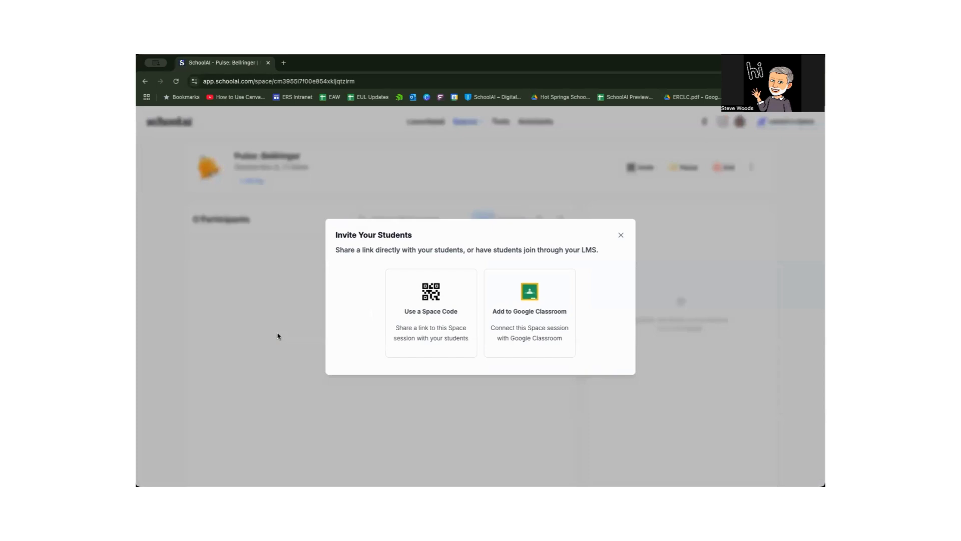
click(417, 307)
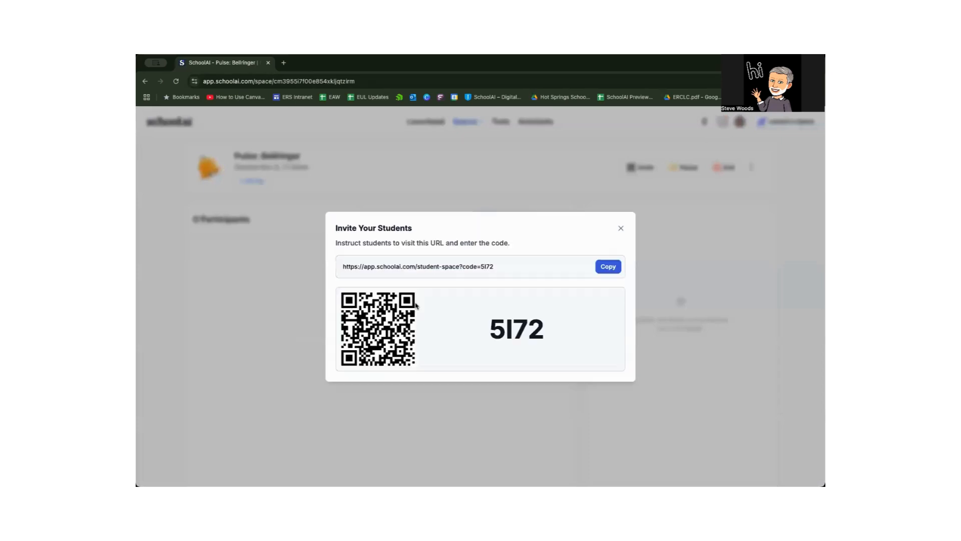
click(611, 268)
Open the copied invitation link in a new browser tab and join the Bellringer as a student with the first name
click(283, 63)
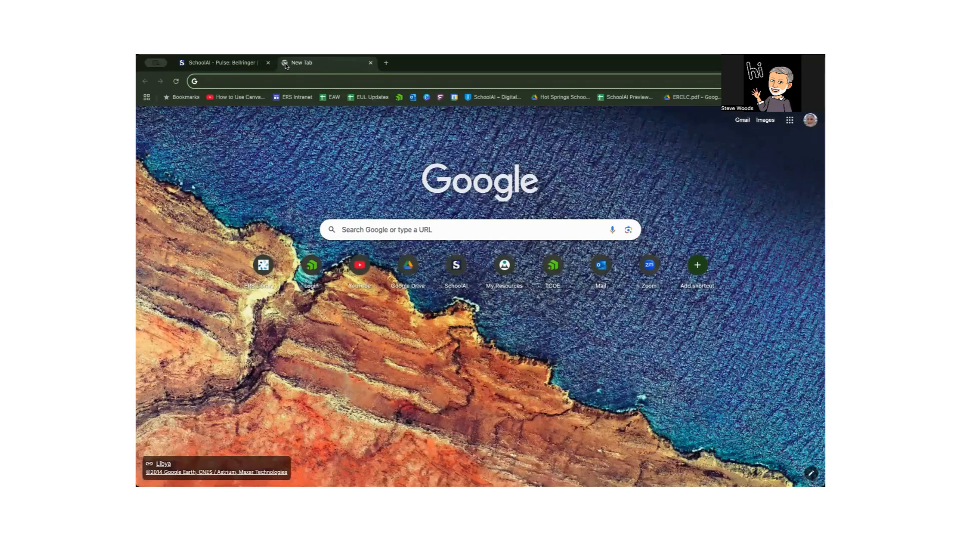
key(ctrl+v)
key(Return)
text(Steve)
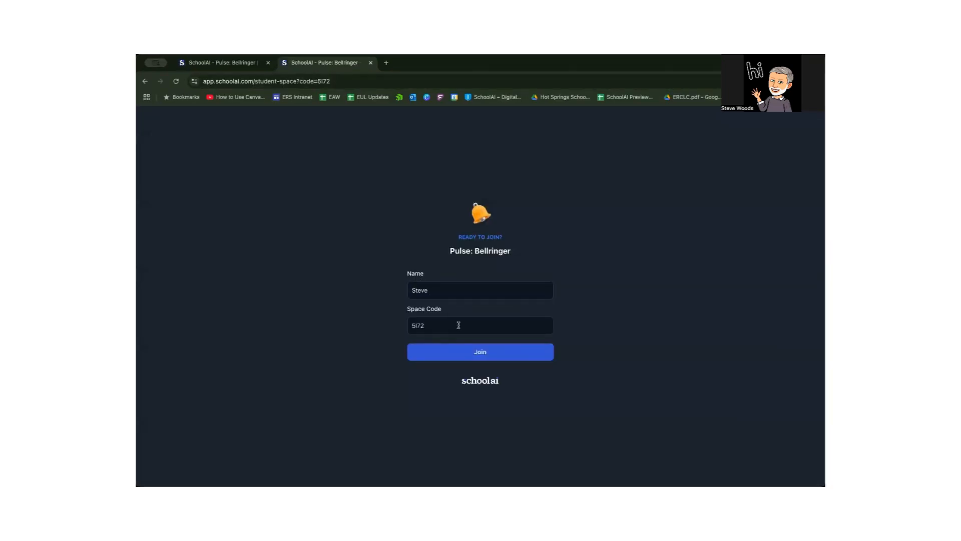
click(466, 355)
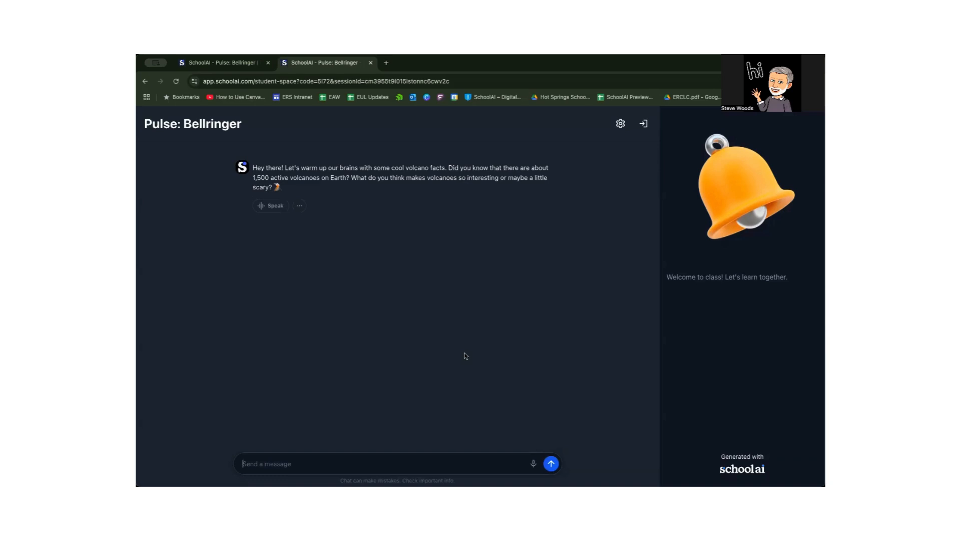
Answer the Bellringer's opening question with "Because they are filled with lava"
text(Because they are filled with lava)
key(Return)
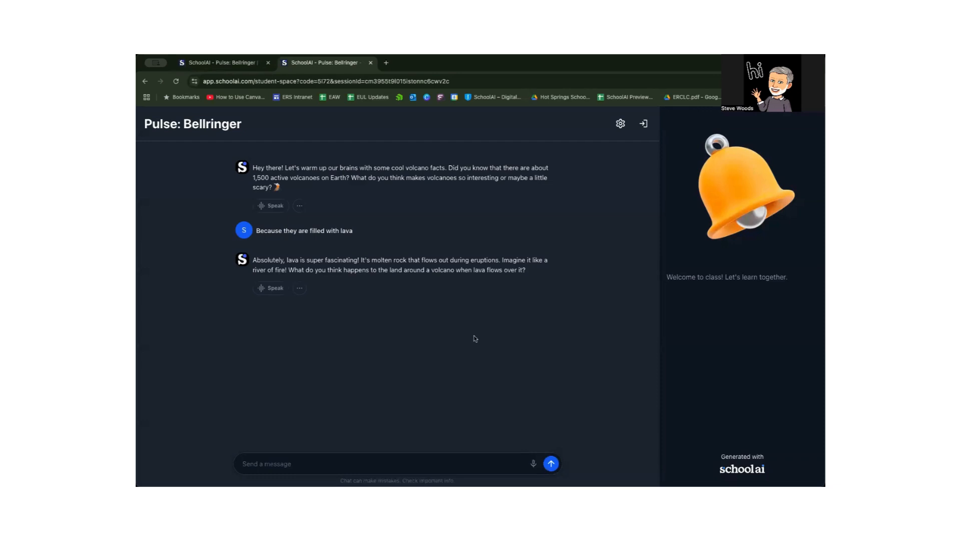
Check the language options available in the student chat's settings
click(621, 125)
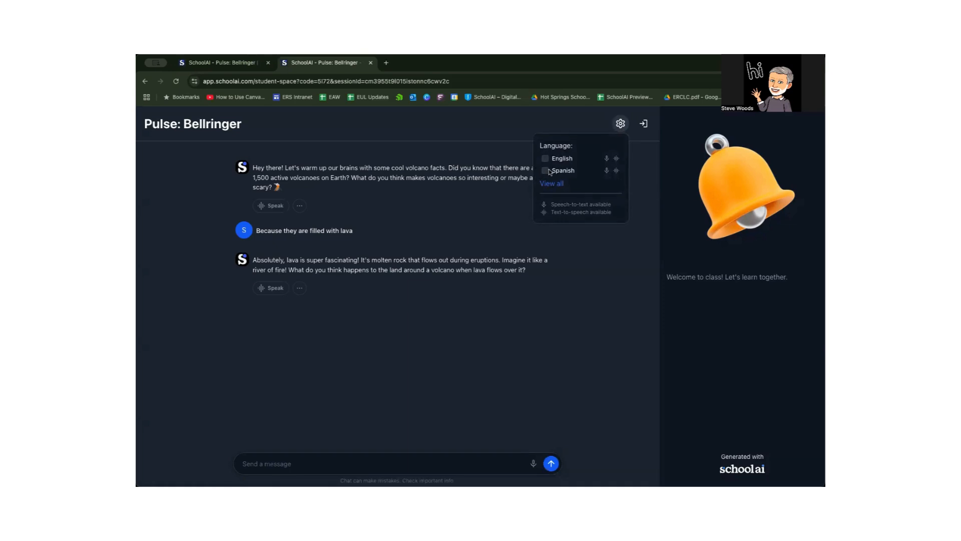
click(483, 210)
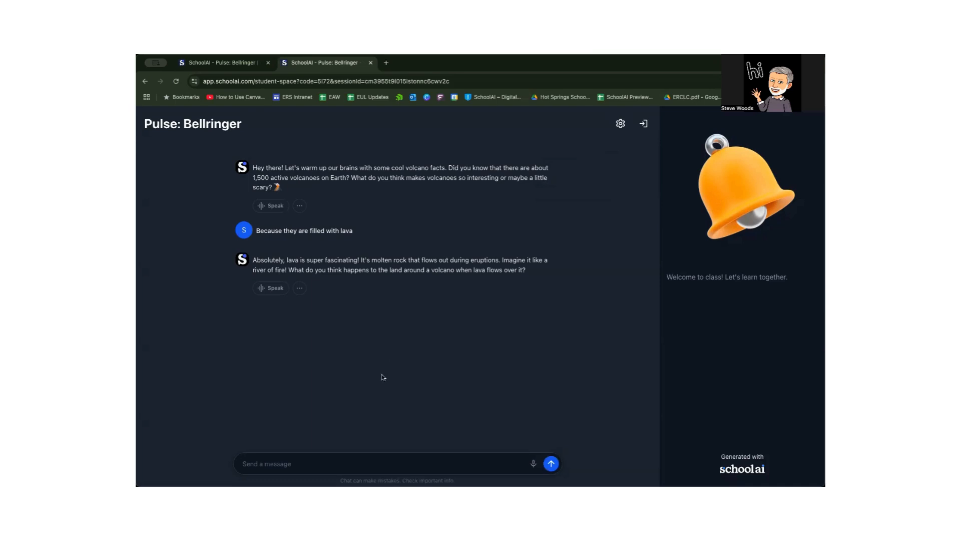
Send the message "Hablo Espanol" in the student chat
click(329, 465)
text(Habla Espanol)
key(BackSpace)
key(BackSpace)
key(BackSpace)
key(BackSpace)
key(BackSpace)
key(BackSpace)
key(BackSpace)
key(BackSpace)
key(BackSpace)
text(po)
key(BackSpace)
key(BackSpace)
text(o Espanol)
key(Return)
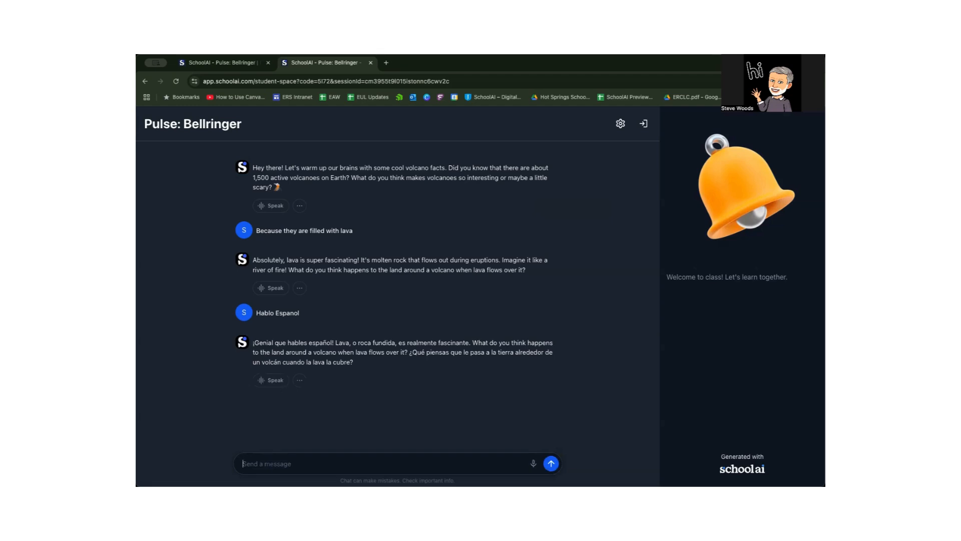
Send "Parlando Italiano" in the student chat, followed by "JK I speak English" after the reply
text(Parlando Italiano)
key(Return)
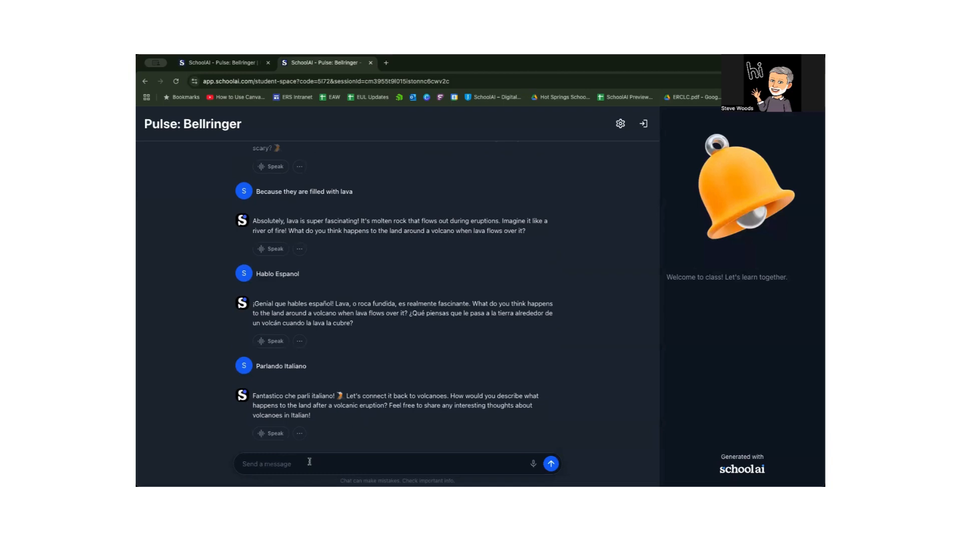
text(JK I speak English)
key(Return)
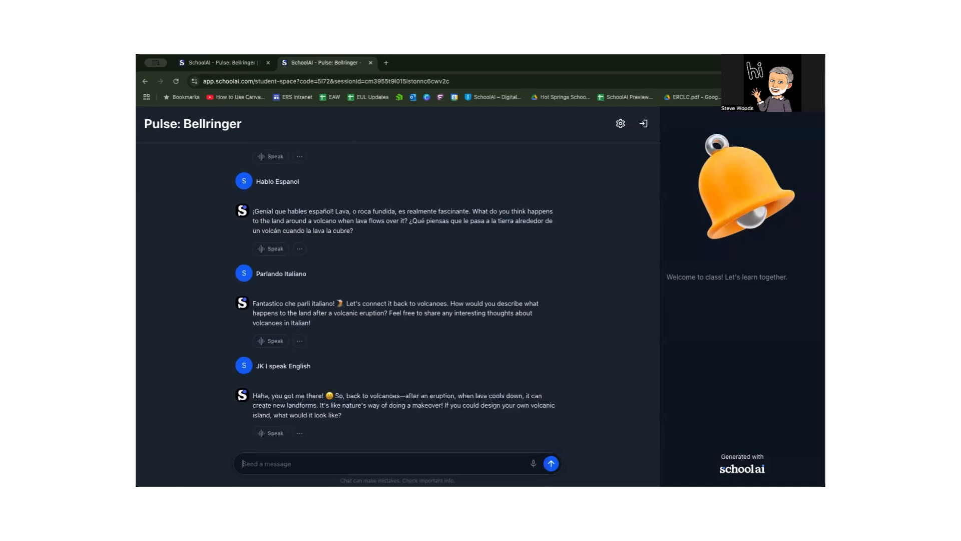
Close the student view and examine the participant's insights and chat transcript in the teacher's Bellringer session
click(371, 62)
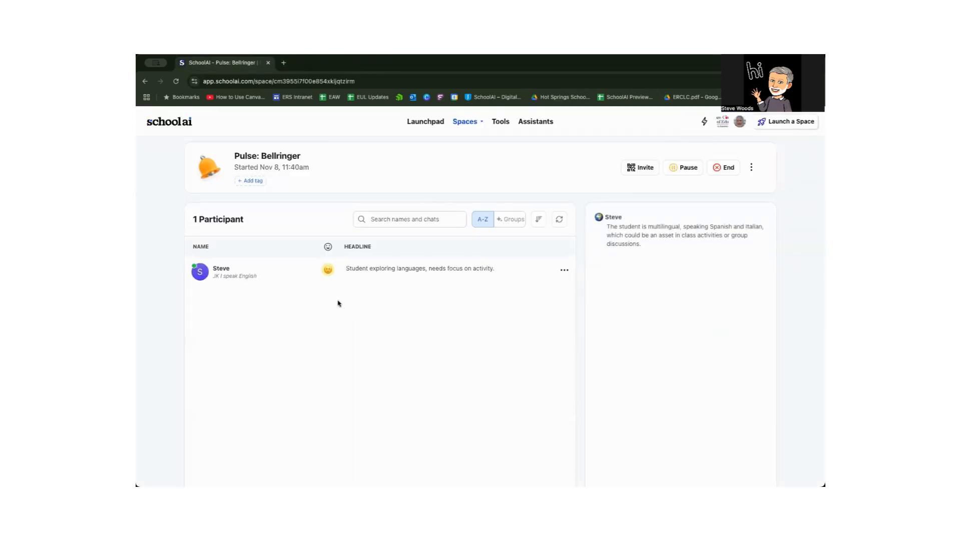
click(367, 269)
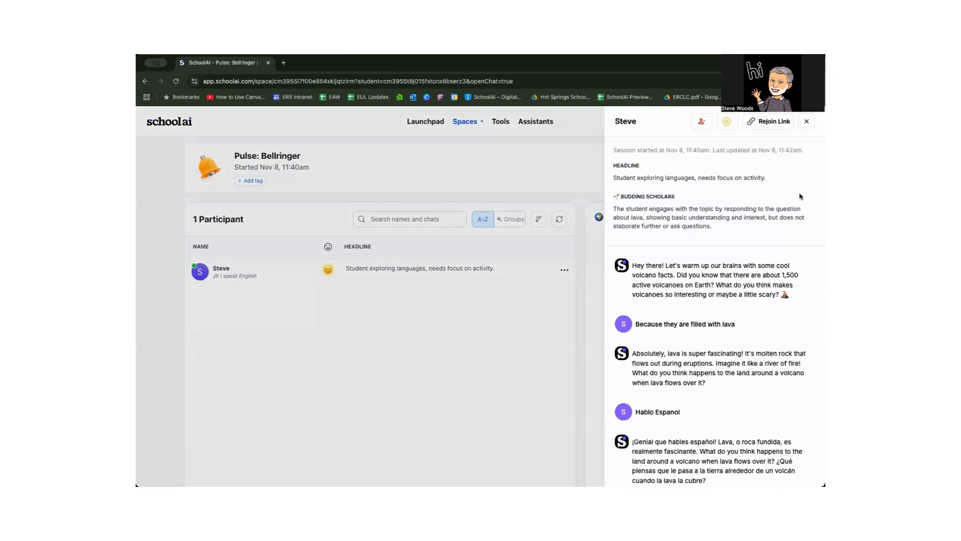
click(807, 121)
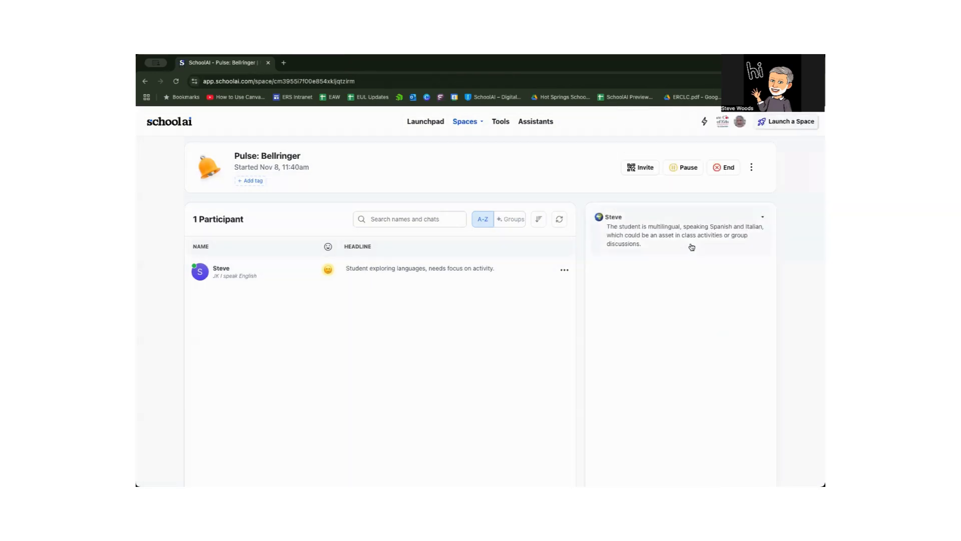
End the Pulse: Bellringer session and confirm the ending
click(717, 172)
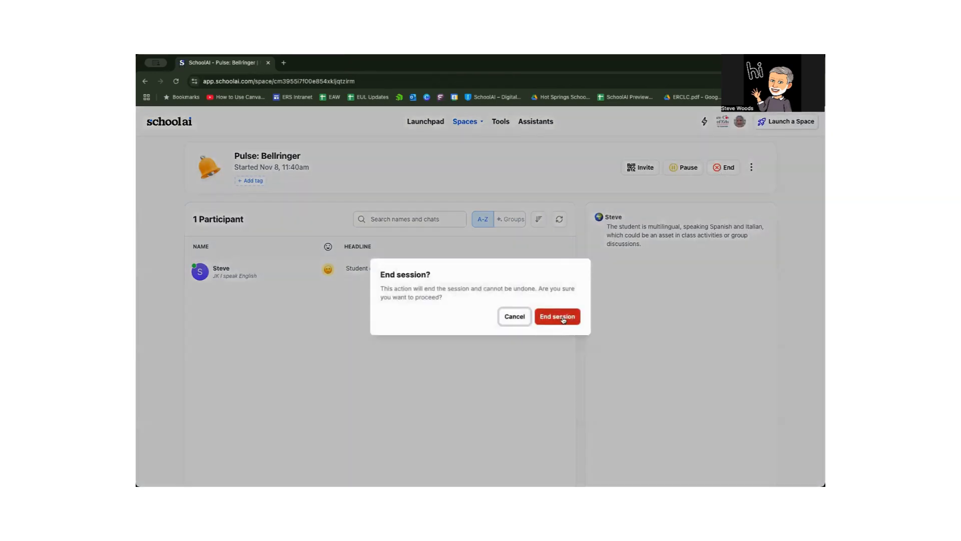
click(564, 320)
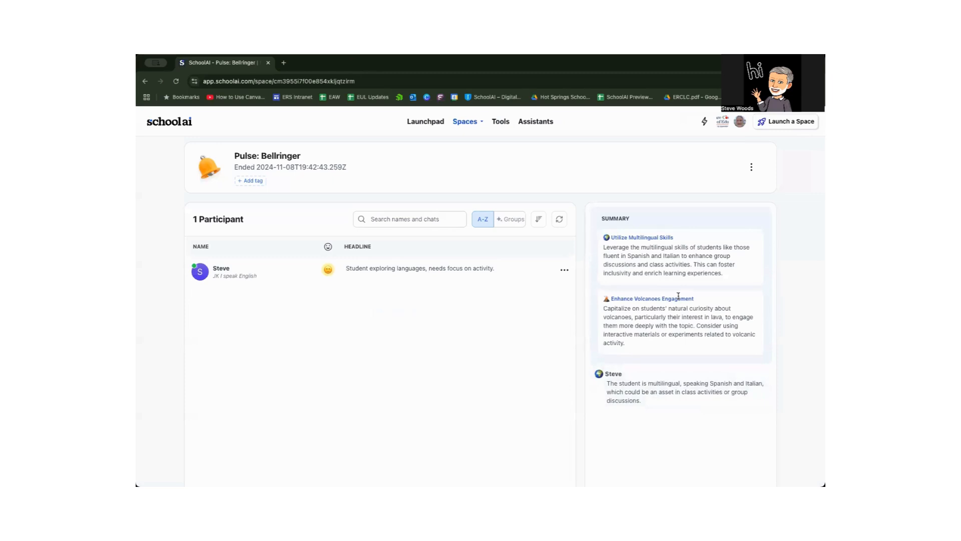
Reopen the ended Pulse: Bellringer session from the list of all student sessions
mouse_move(465, 123)
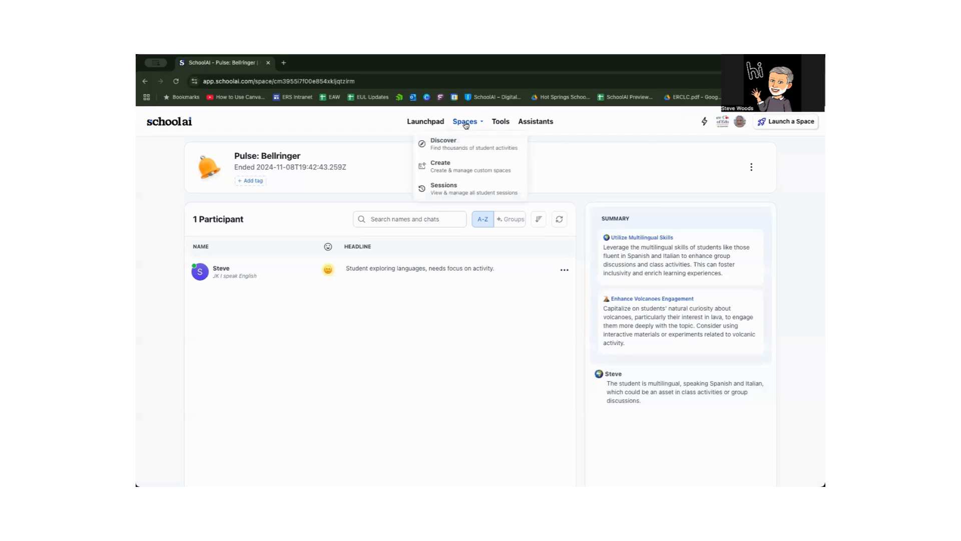
click(456, 189)
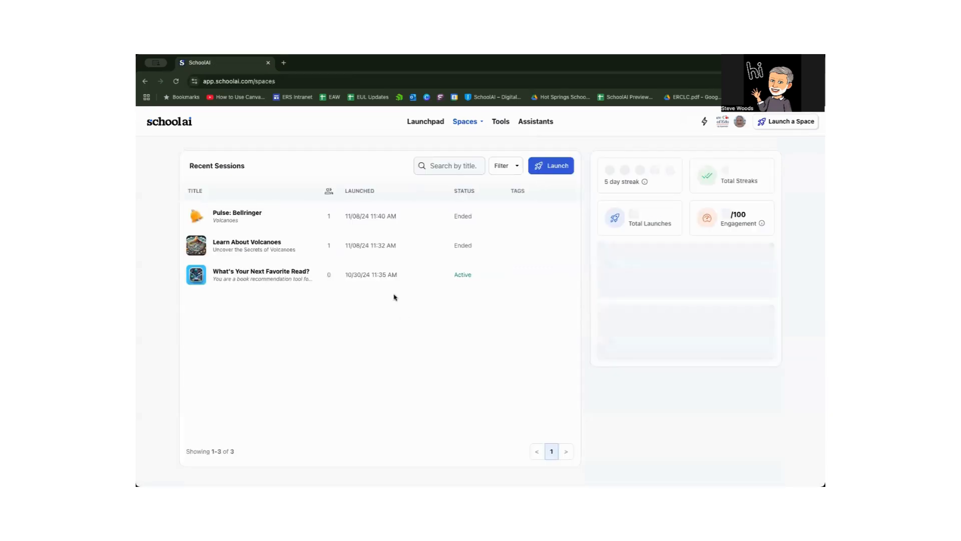
click(250, 220)
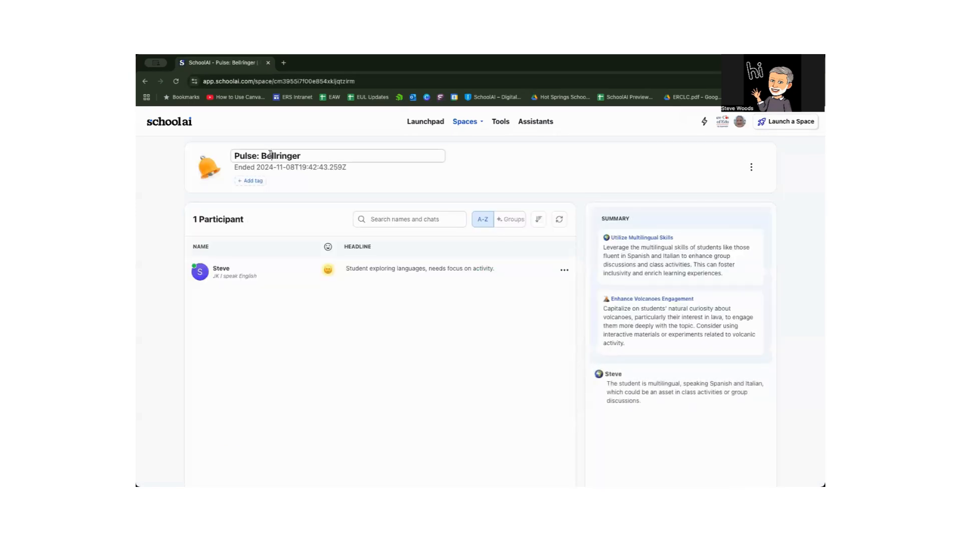
Rename the ended Pulse: Bellringer session as "Volcano Bellringer" and return to the list of all student sessions
click(270, 153)
text(Volcano Bellringer)
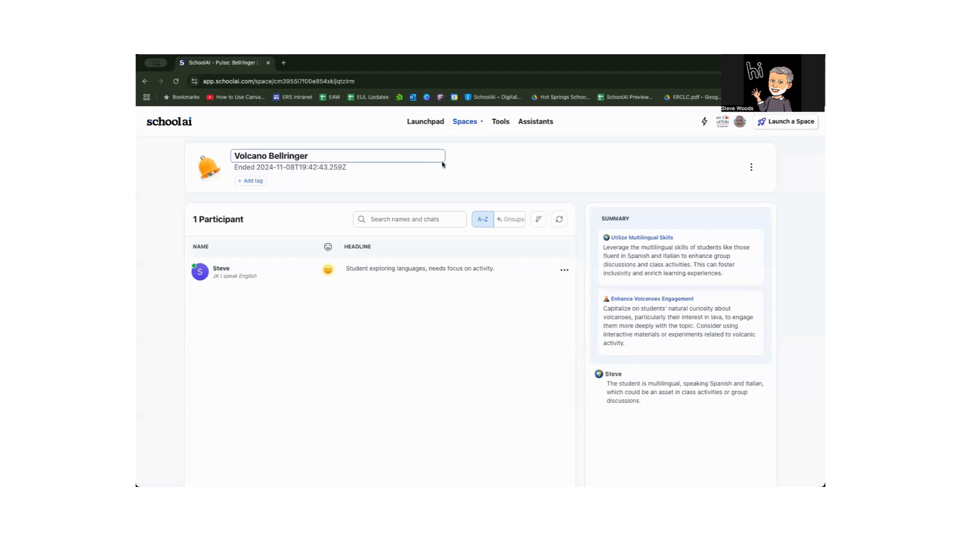
click(466, 122)
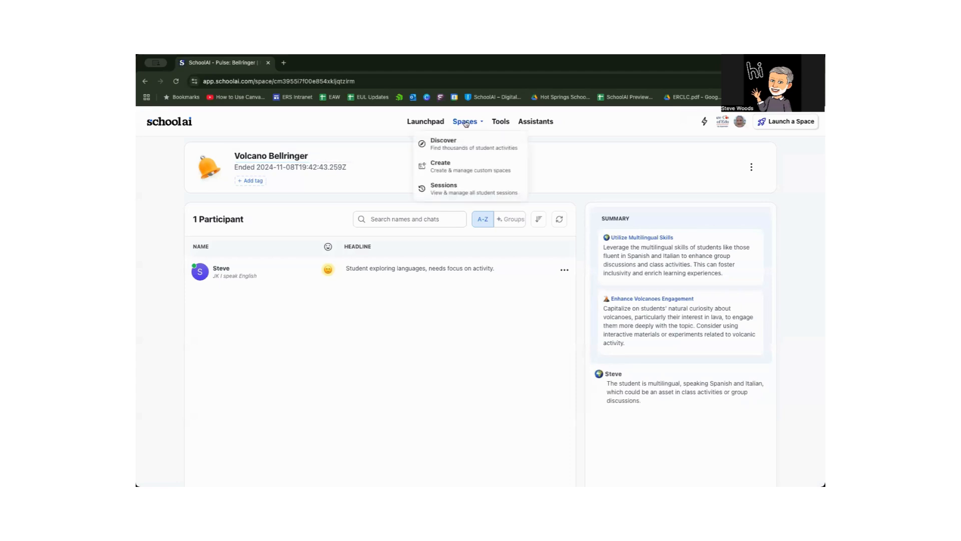
click(448, 187)
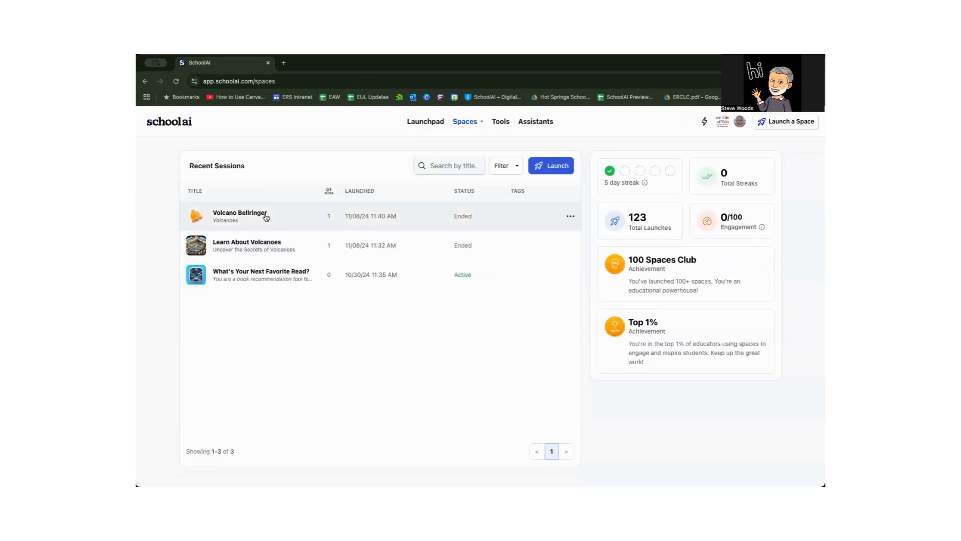
Open the Video Explorer activity from the common class activities among the discoverable spaces
click(455, 125)
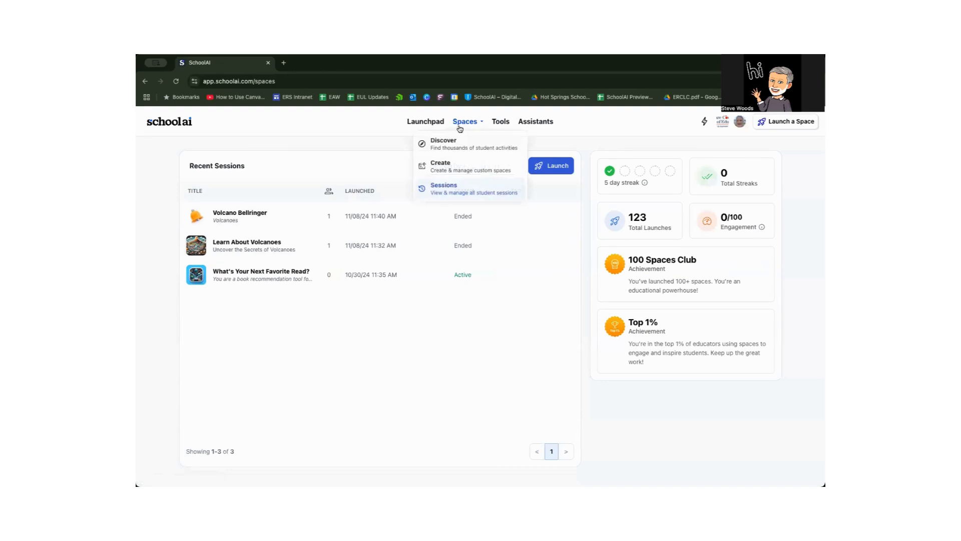
click(452, 148)
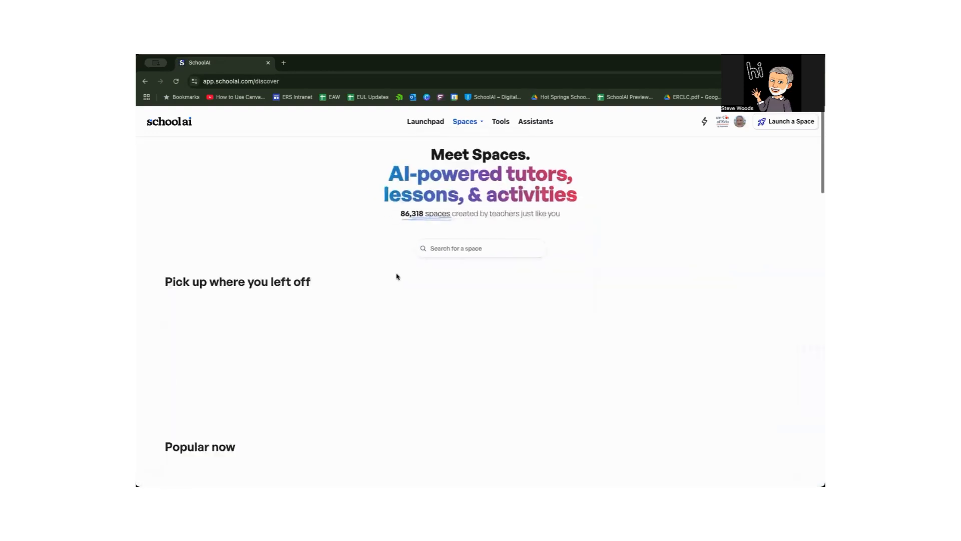
scroll(398, 276, down, 1)
scroll(398, 276, down, 5)
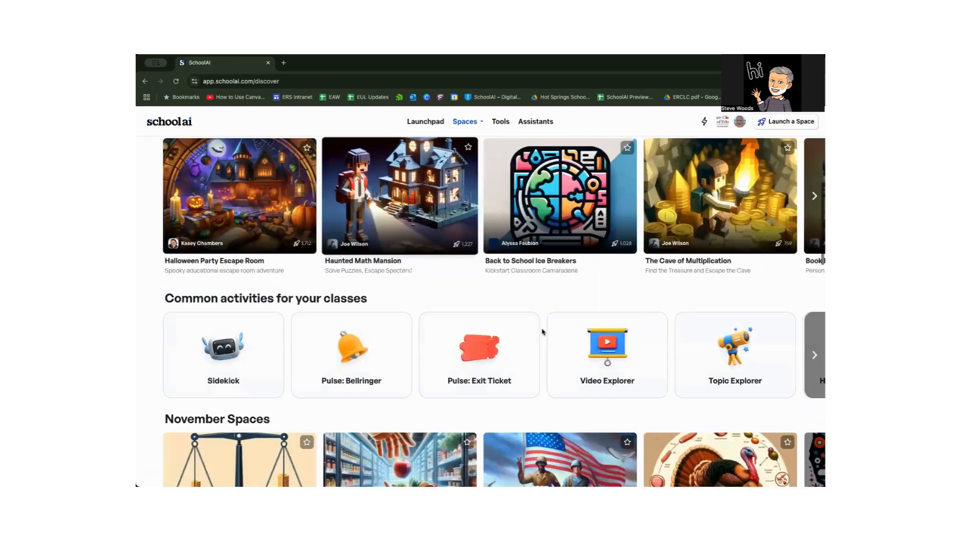
scroll(637, 343, down, 1)
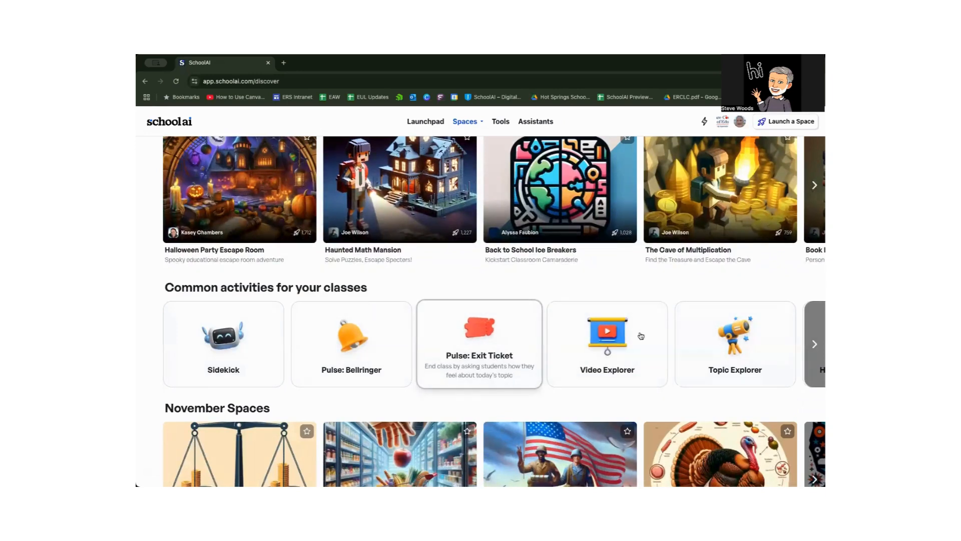
click(645, 338)
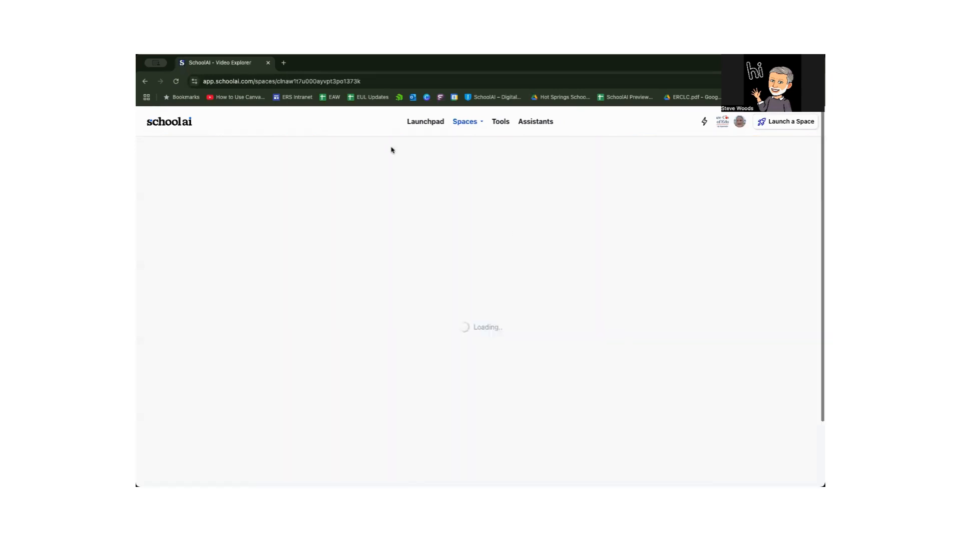
Search YouTube for "volcano" in a new browser tab and open the "Volcanoes 101 | National Geographic" video
click(283, 63)
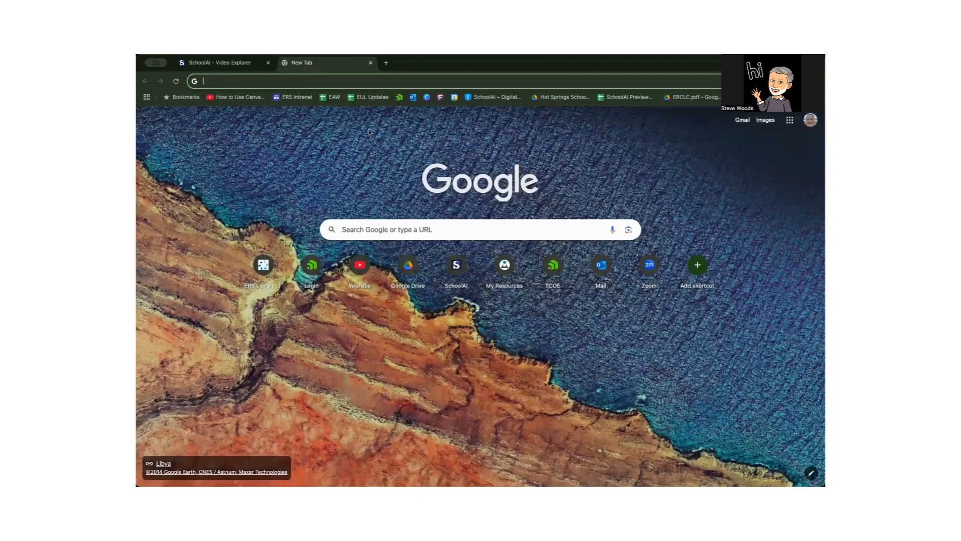
text(youtube.com)
key(Return)
text(volcano)
key(Return)
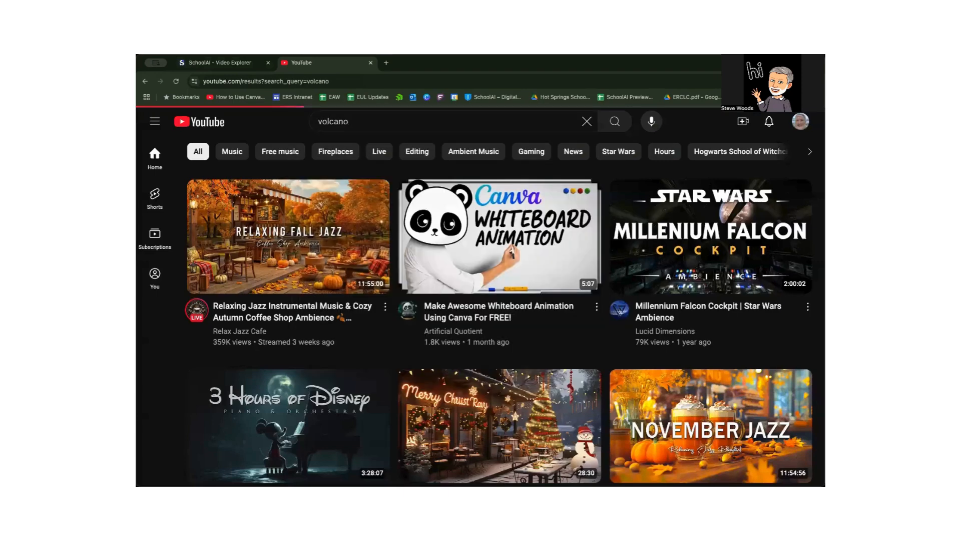
scroll(529, 235, down, 3)
mouse_move(529, 235)
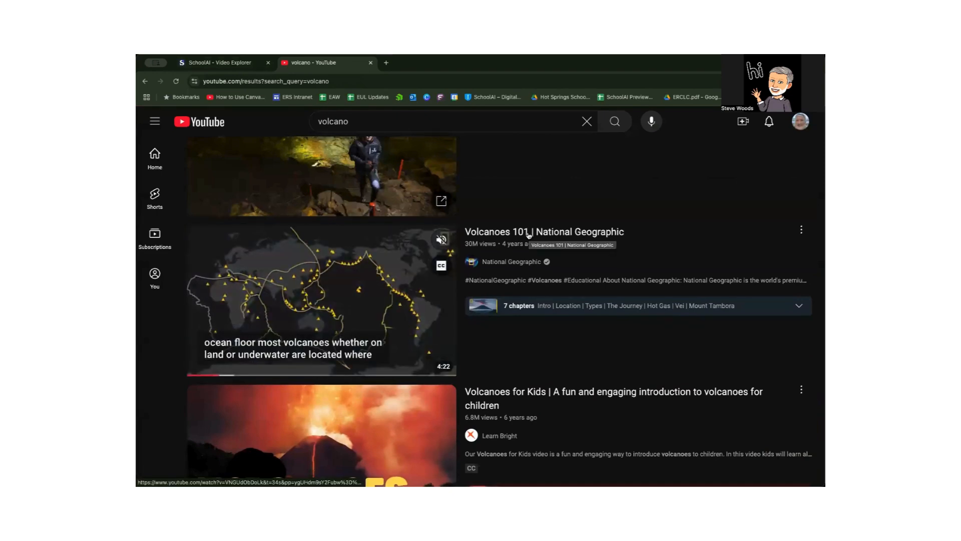
click(529, 233)
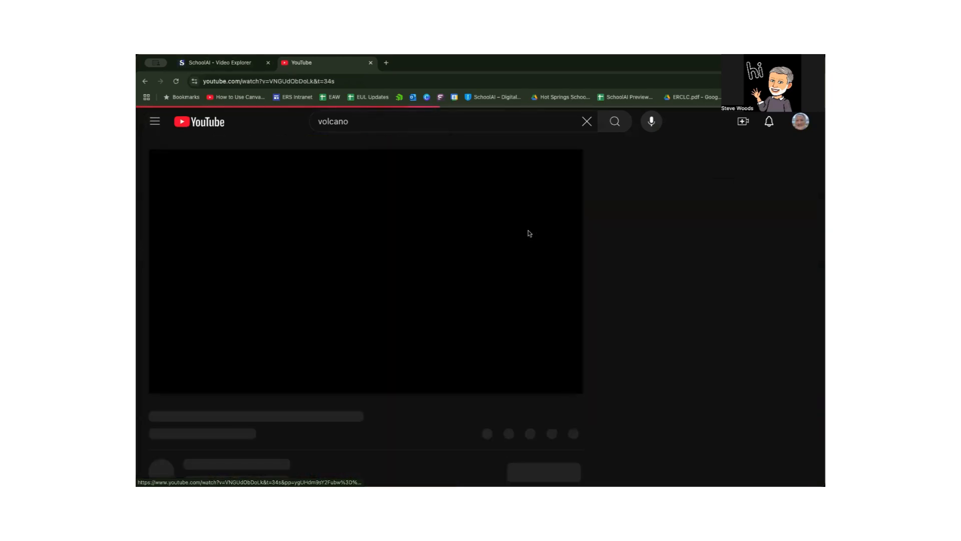
Strip the "&t=34s" timestamp from the video's address, copy the shortened URL and close the YouTube tab
click(293, 82)
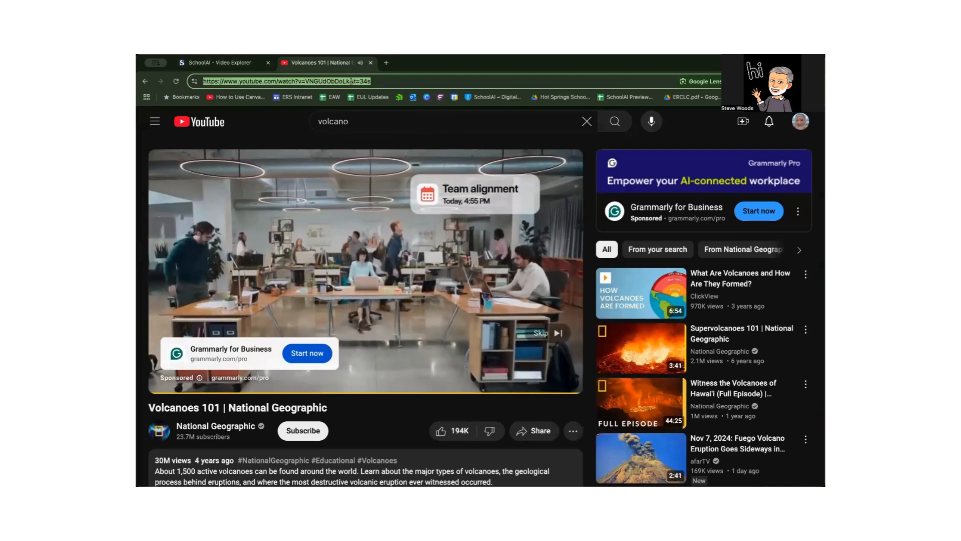
drag(349, 81, 405, 84)
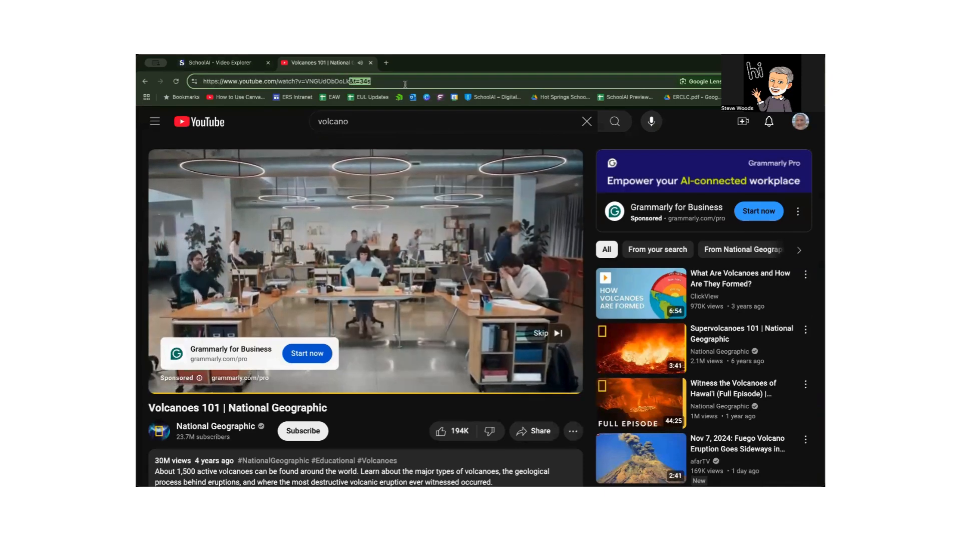
key(BackSpace)
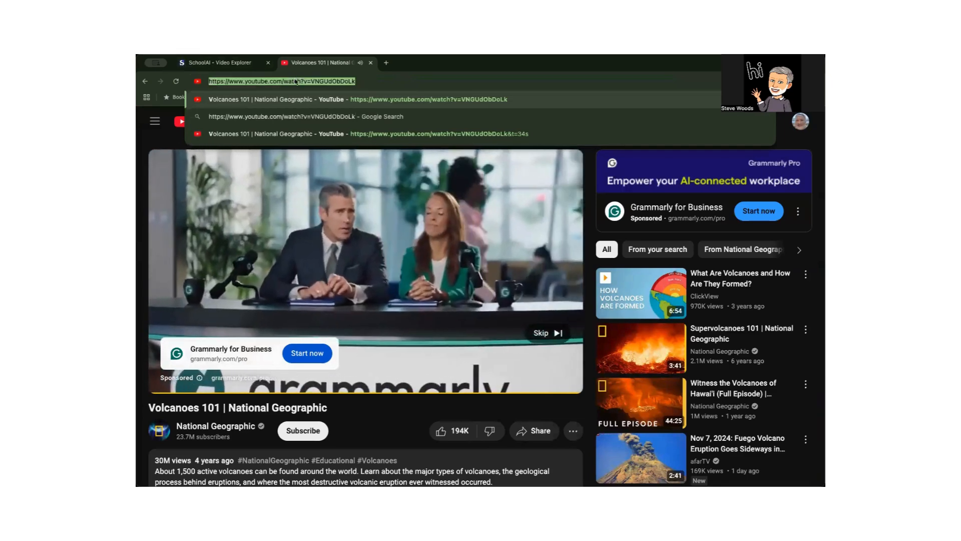
right_click(295, 79)
key(ctrl+c)
click(315, 149)
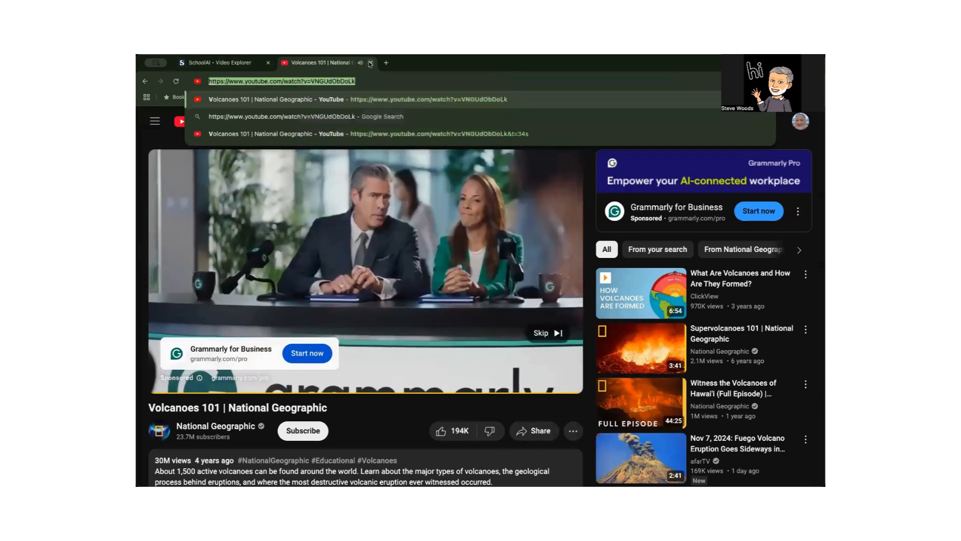
click(370, 63)
Launch Video Explorer with the copied YouTube address as its video URL and copy the space-code invite link for students
click(352, 273)
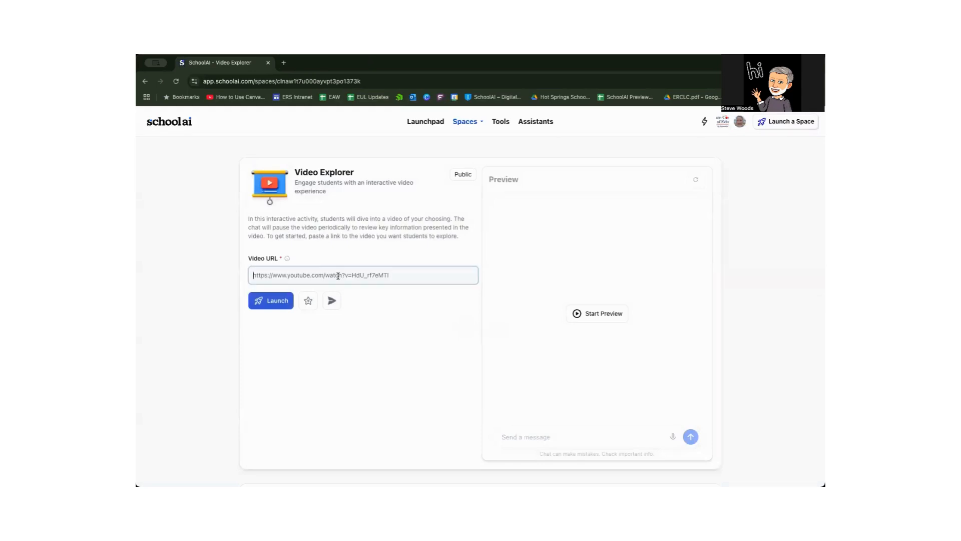
key(ctrl+v)
click(280, 301)
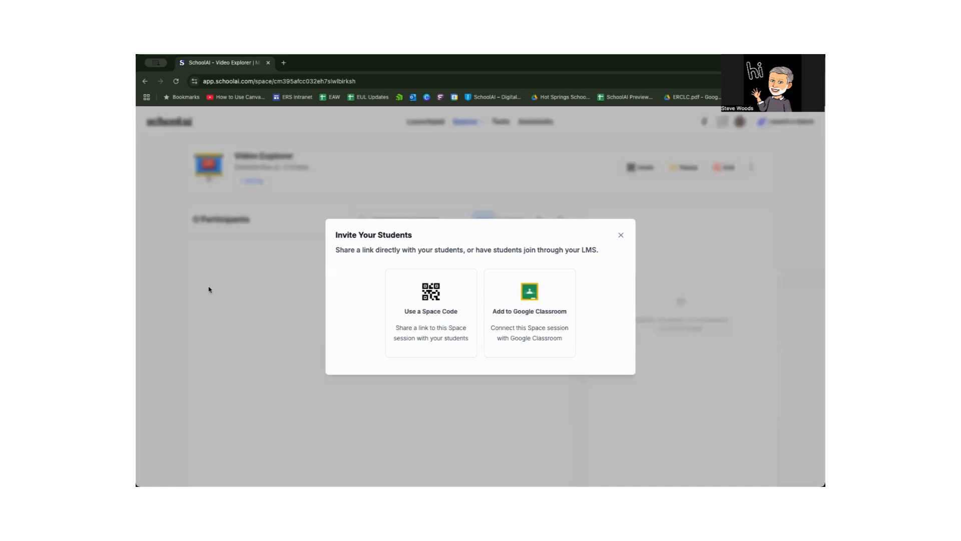
click(438, 296)
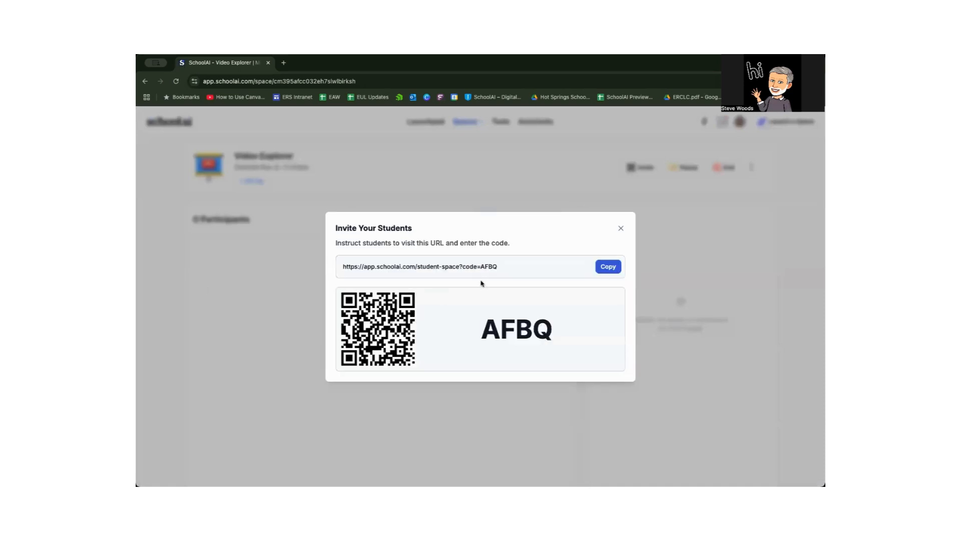
click(608, 267)
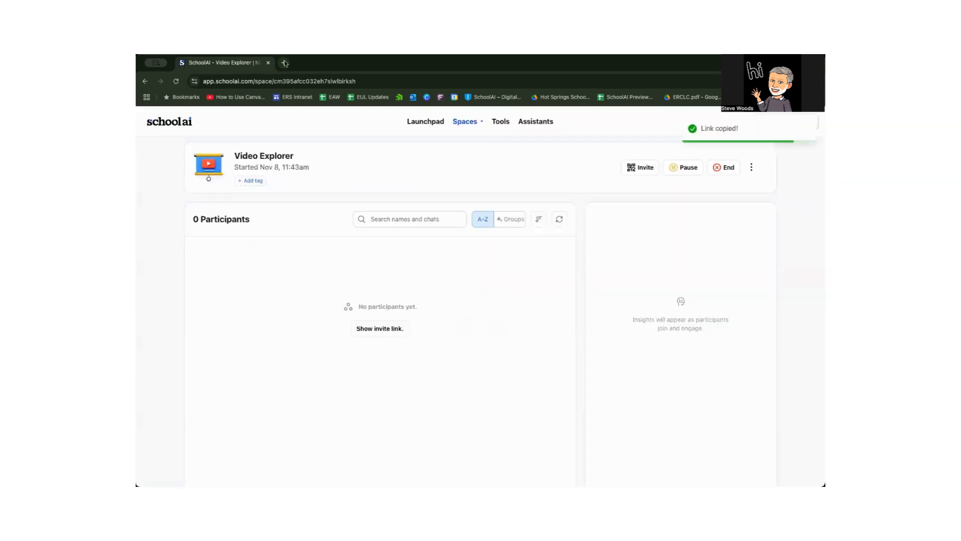
Join the Video Explorer space through the invite link in a new tab with the student's name and play the video
click(283, 63)
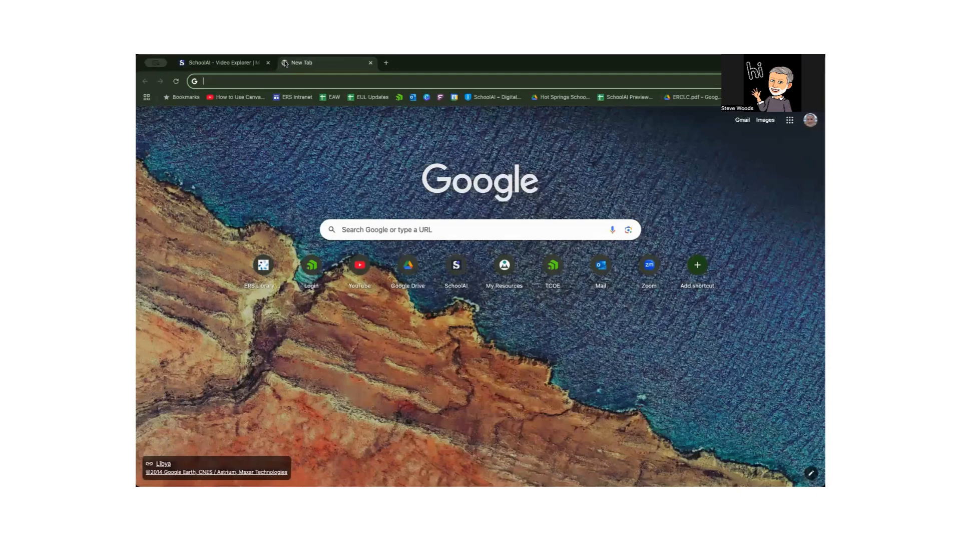
key(ctrl+v)
key(Return)
text(Steve)
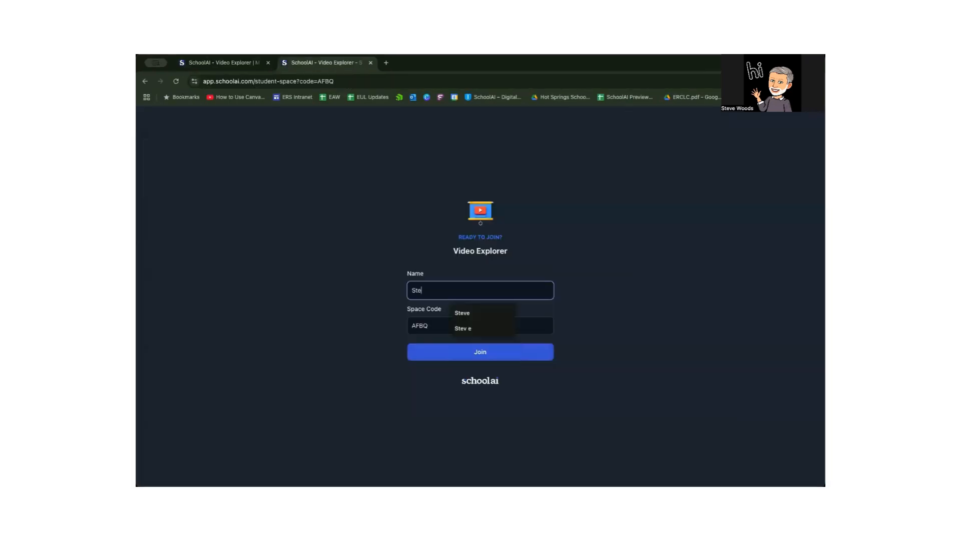
click(461, 352)
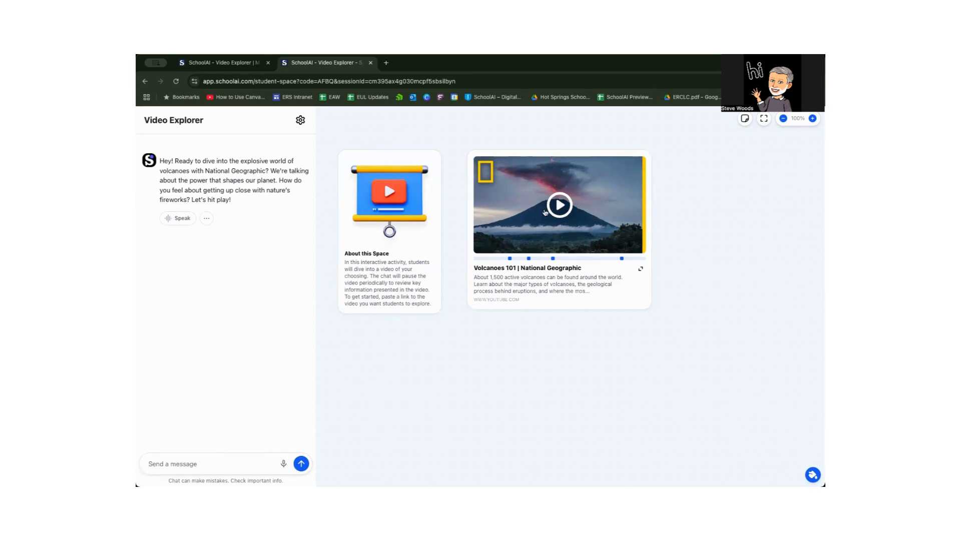
click(559, 205)
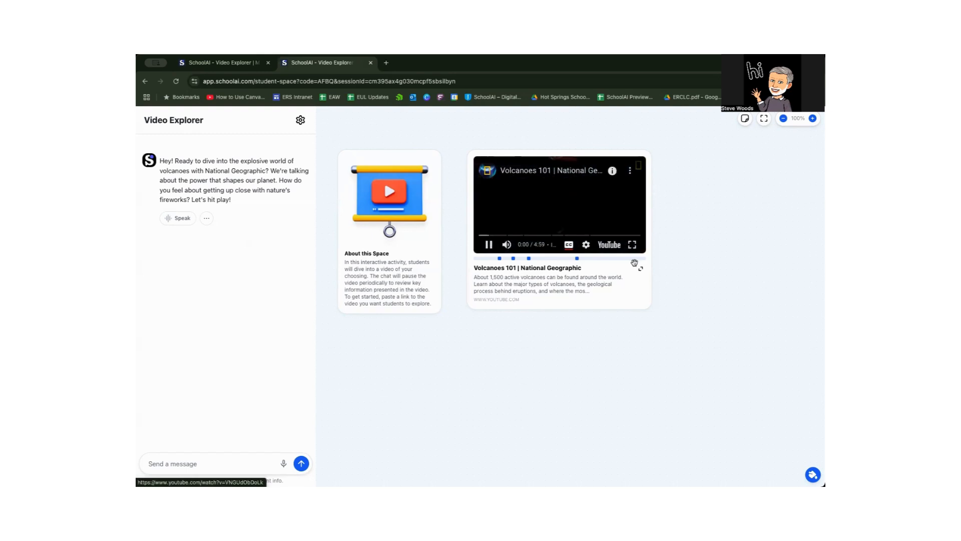
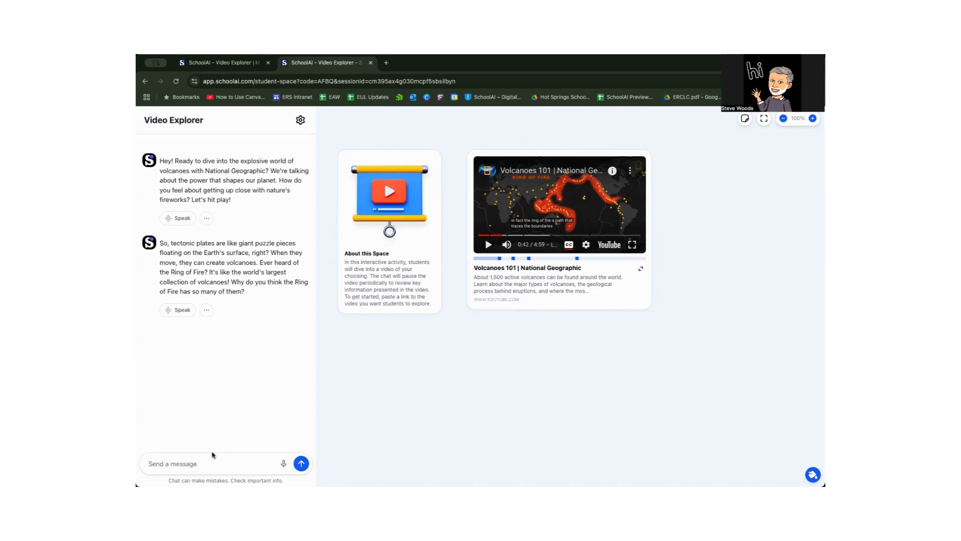
Close the student view and examine the participant's chat transcript in the teacher's Video Explorer session
click(371, 63)
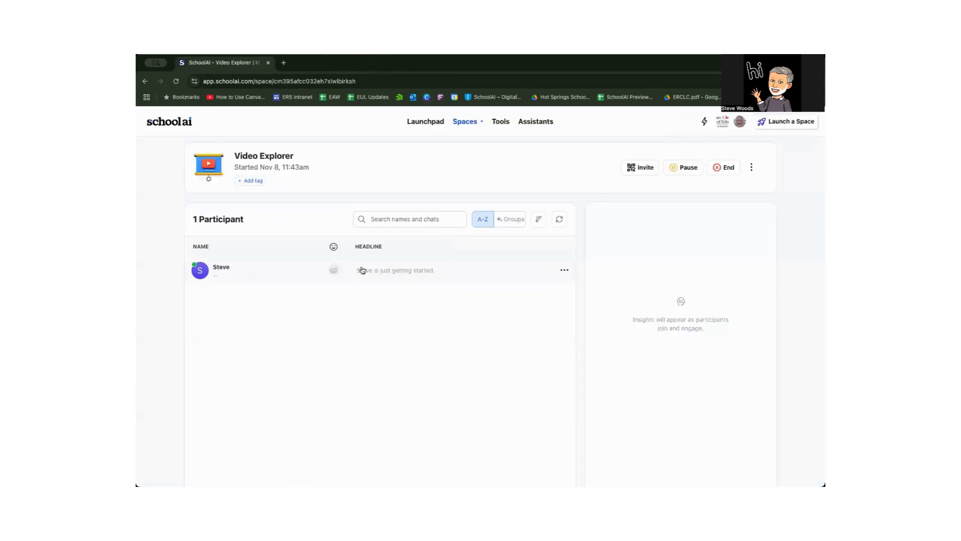
click(418, 272)
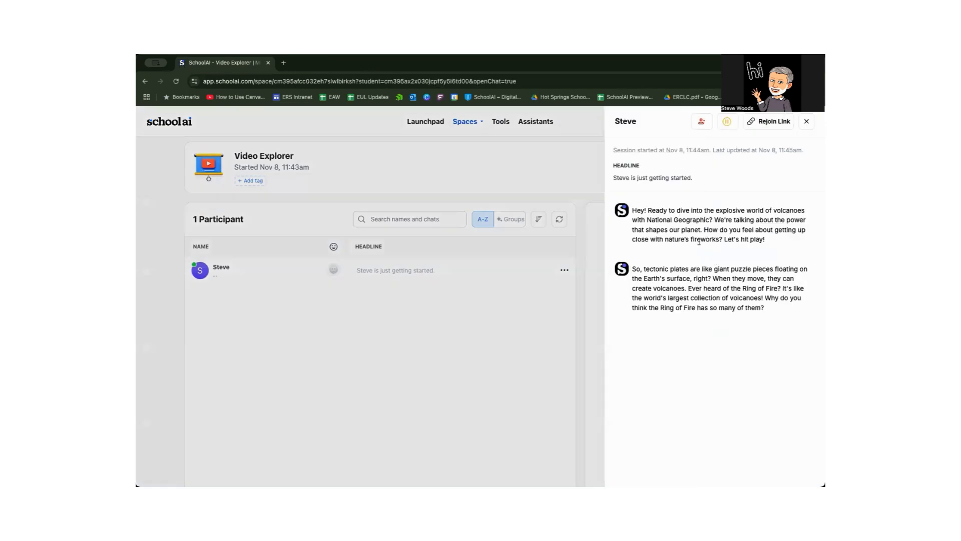
click(806, 122)
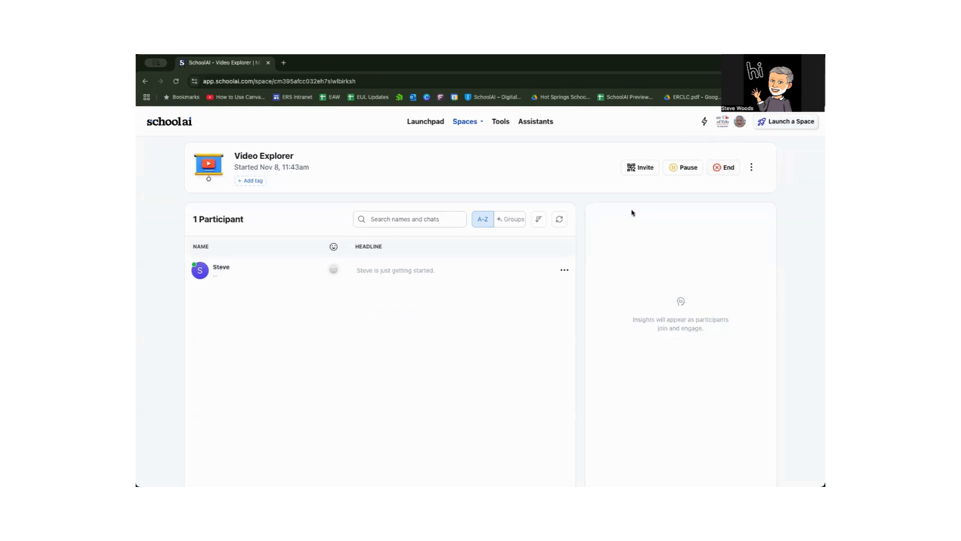
Open the Historic Figure Chatbot from the common class activities and expand its additional options
click(462, 124)
click(449, 144)
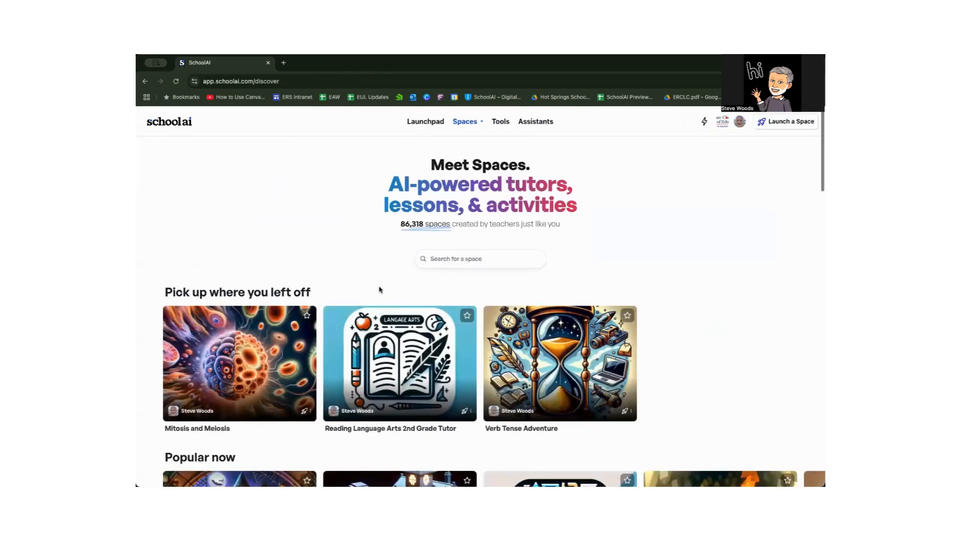
scroll(379, 290, down, 5)
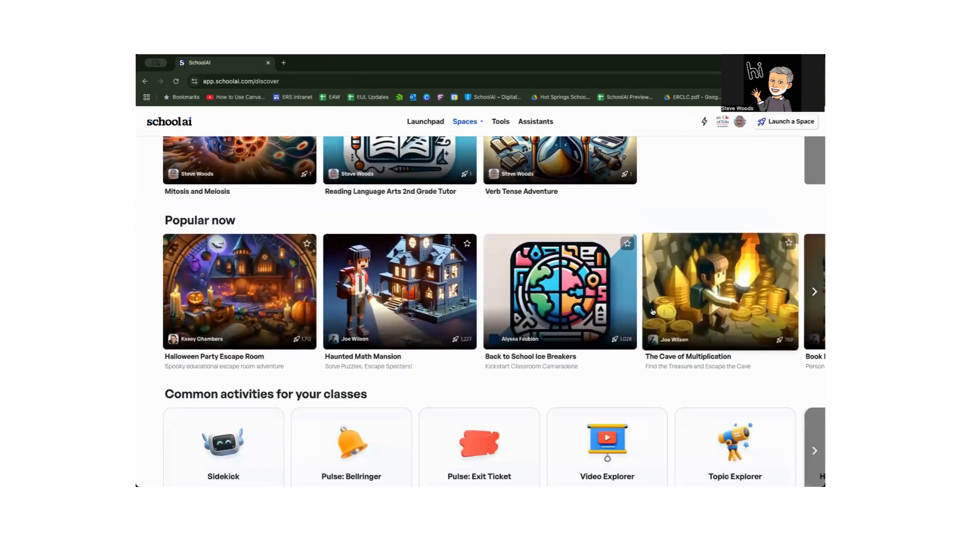
scroll(814, 311, down, 3)
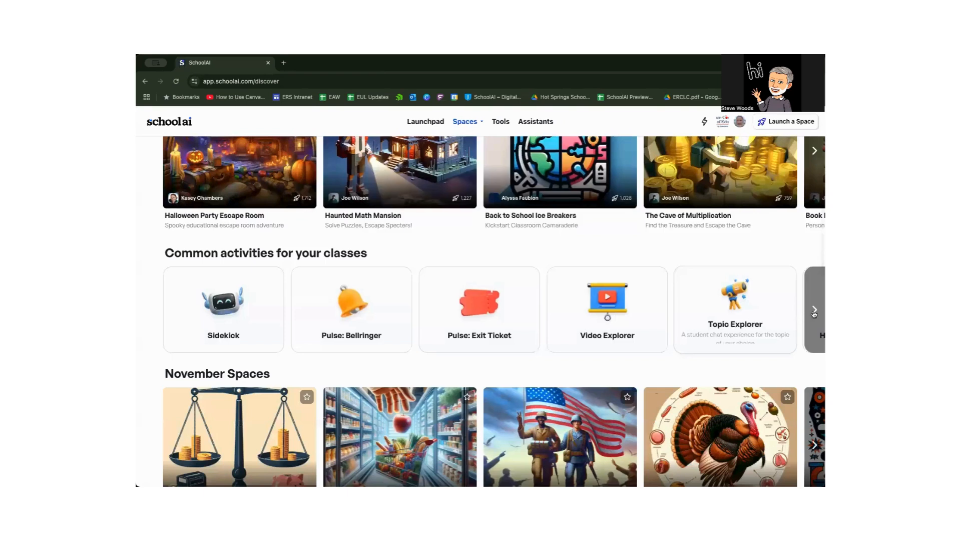
click(814, 312)
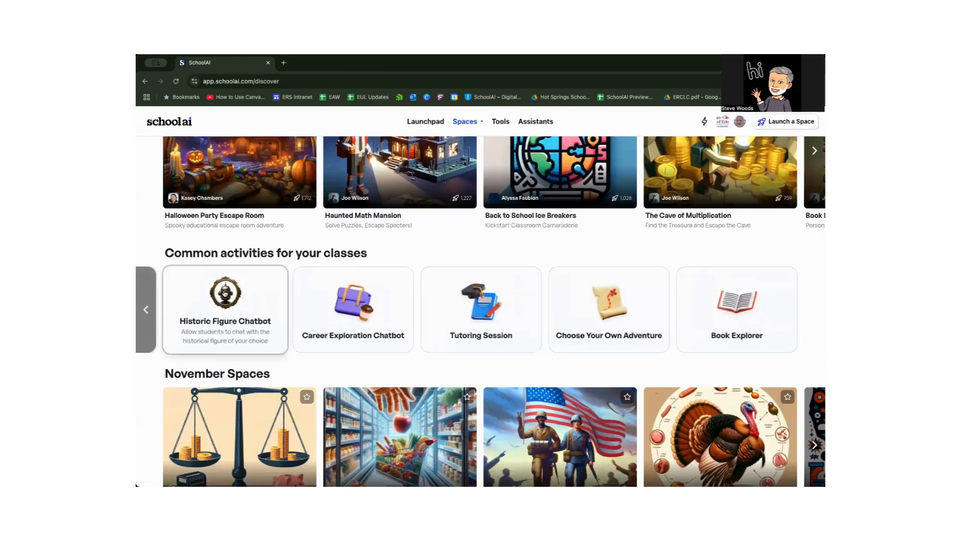
click(224, 292)
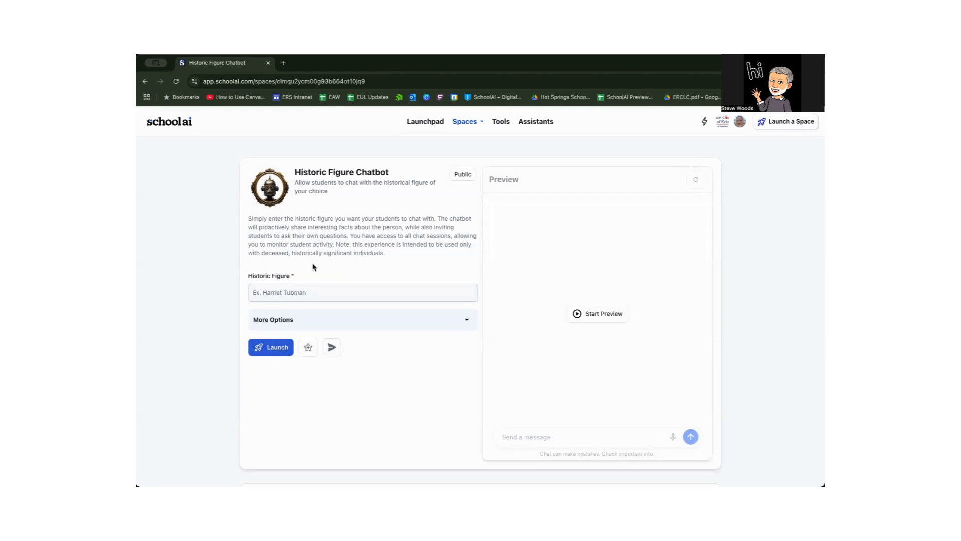
scroll(311, 270, down, 1)
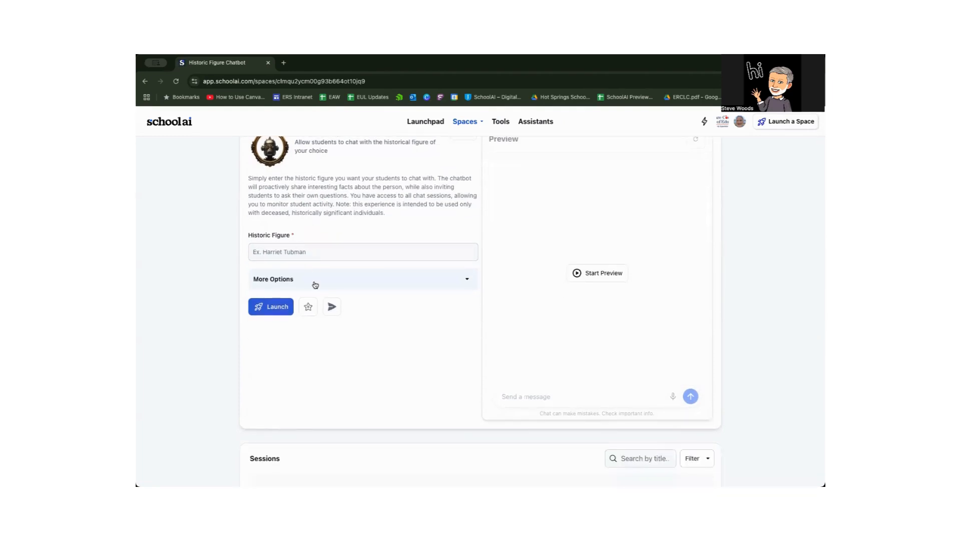
click(316, 286)
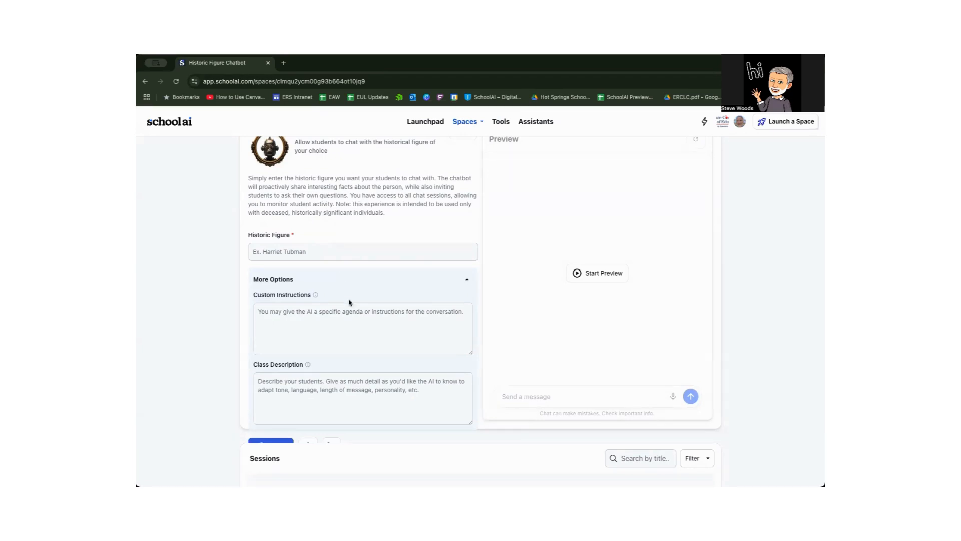
Reduce the page zoom to 90% and review the Historic Figure Chatbot's custom instructions and class description fields
scroll(349, 311, down, 1)
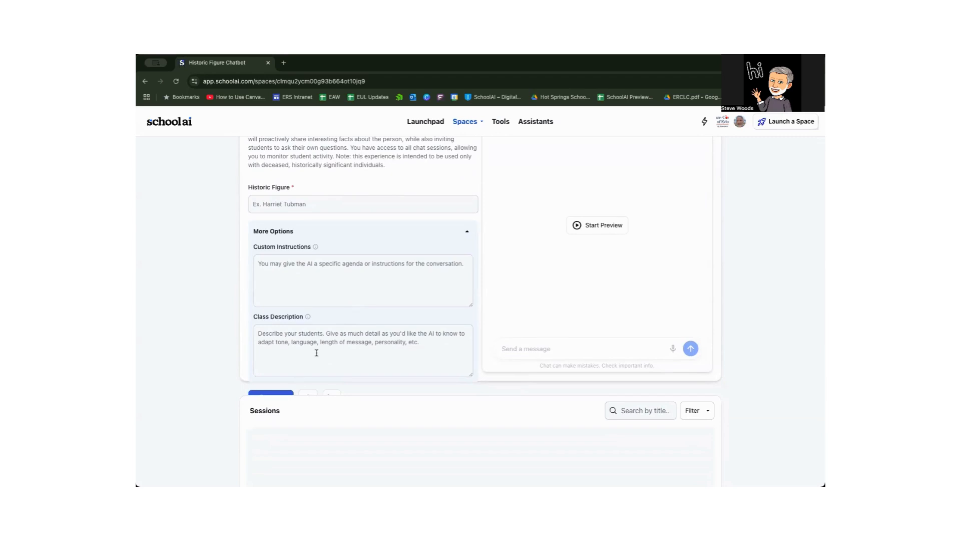
key(super+minus)
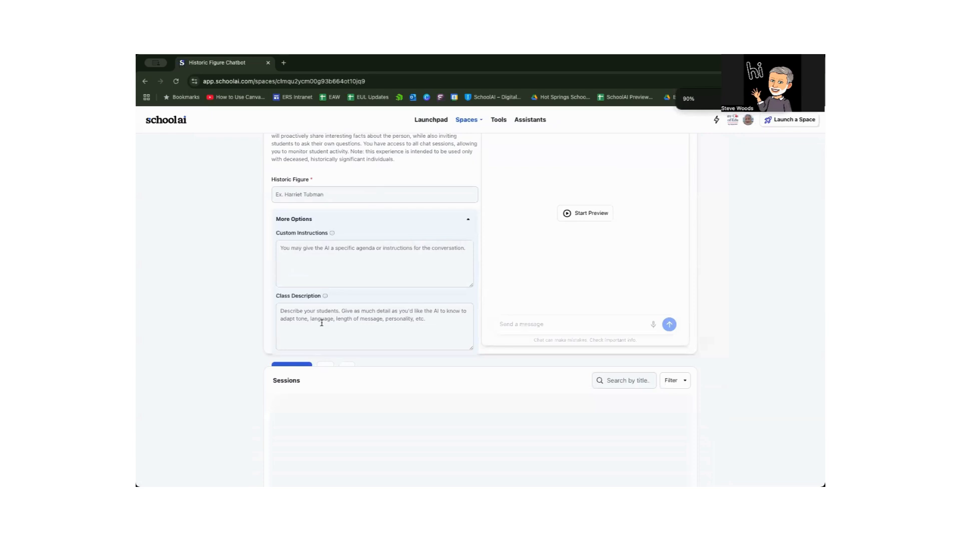
scroll(378, 292, up, 2)
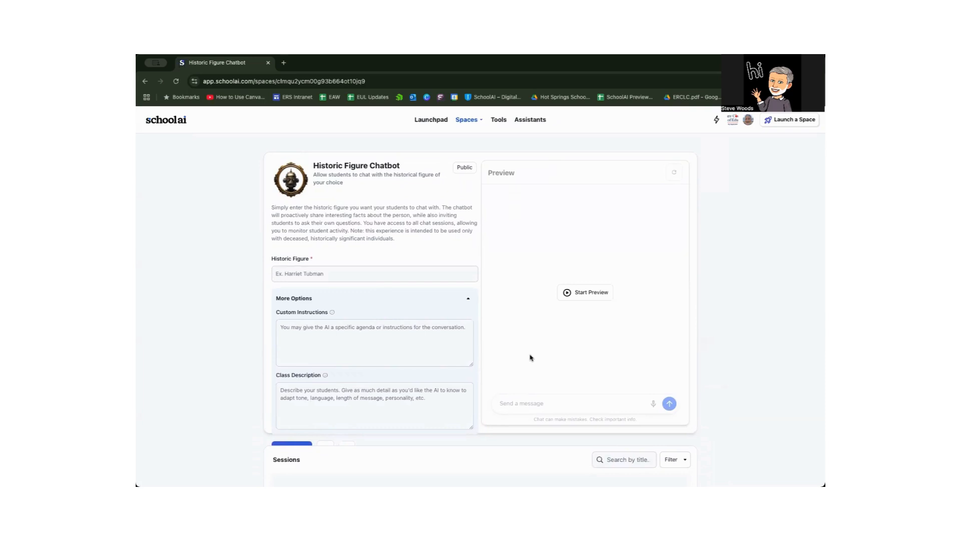
Return to the space discovery page and open Tutoring Session from the common class activities
click(471, 122)
mouse_move(465, 123)
click(452, 140)
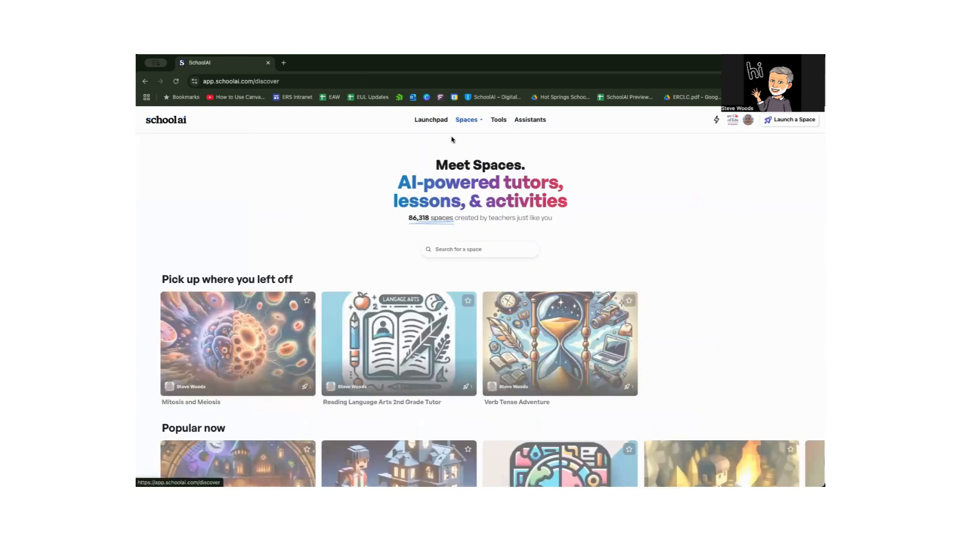
scroll(497, 284, down, 5)
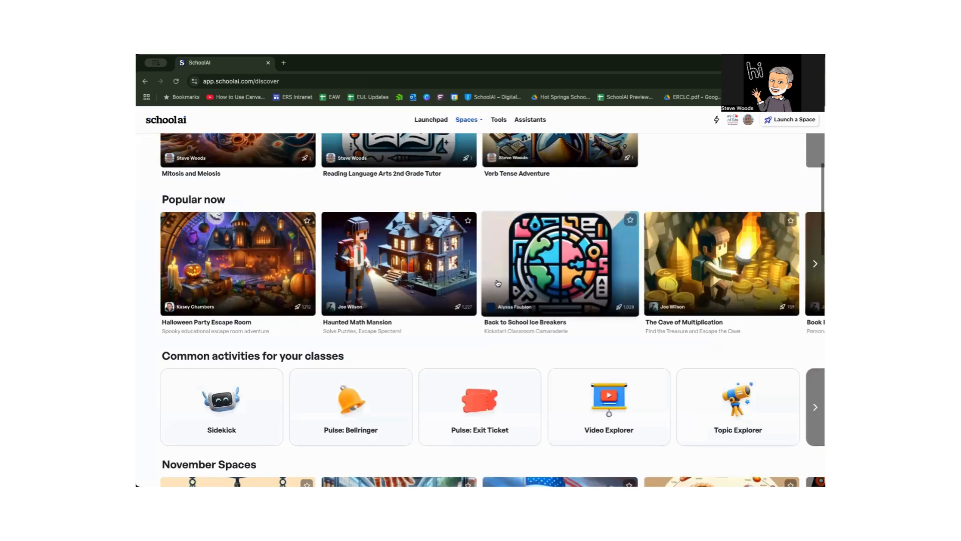
scroll(498, 284, down, 2)
click(815, 295)
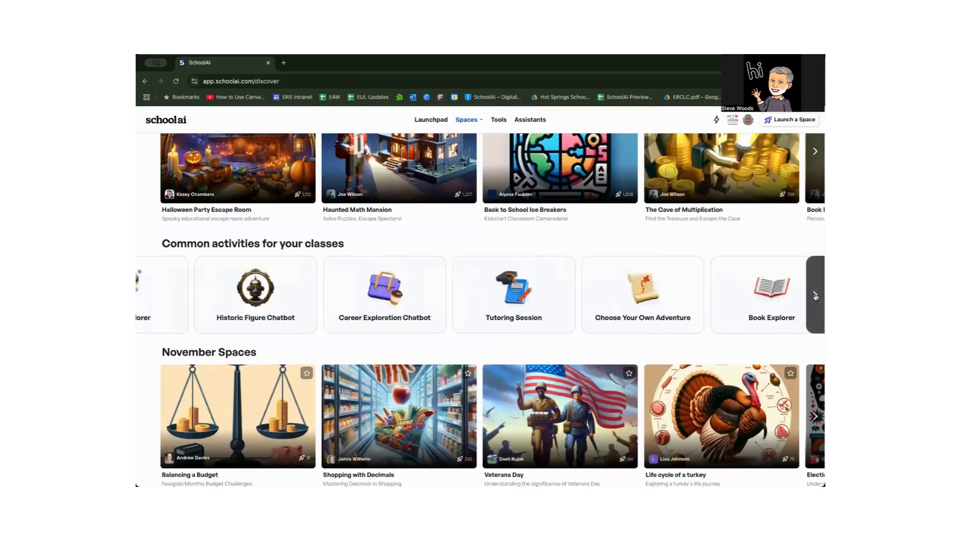
click(442, 281)
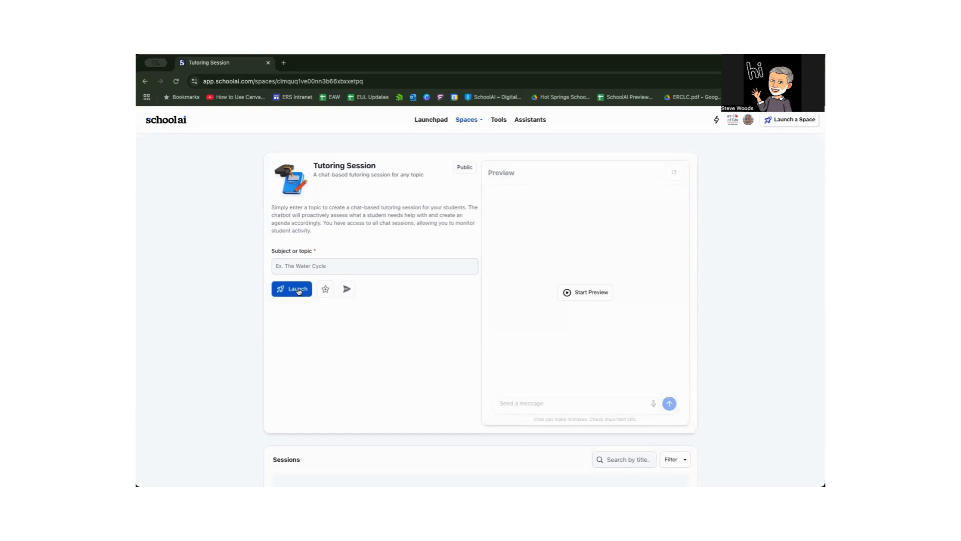
click(469, 120)
click(447, 166)
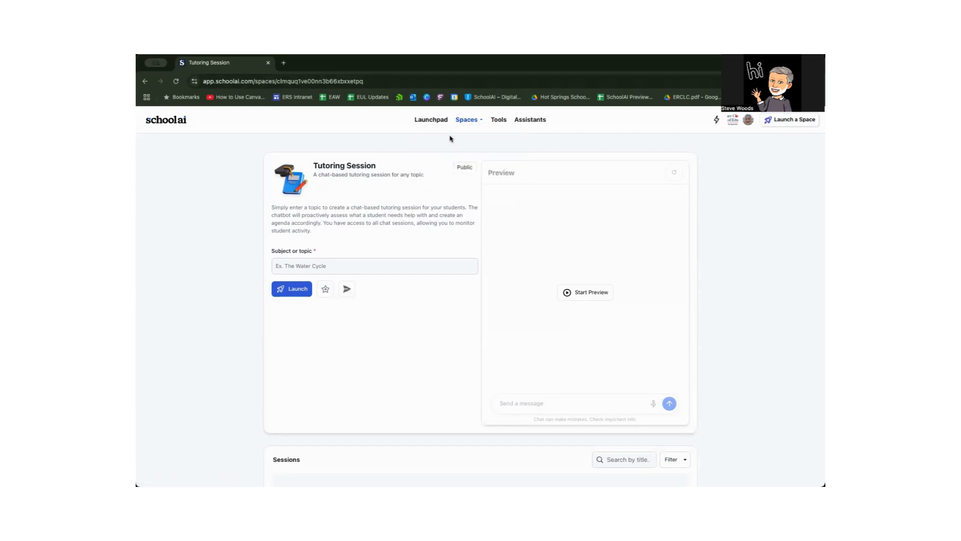
click(481, 121)
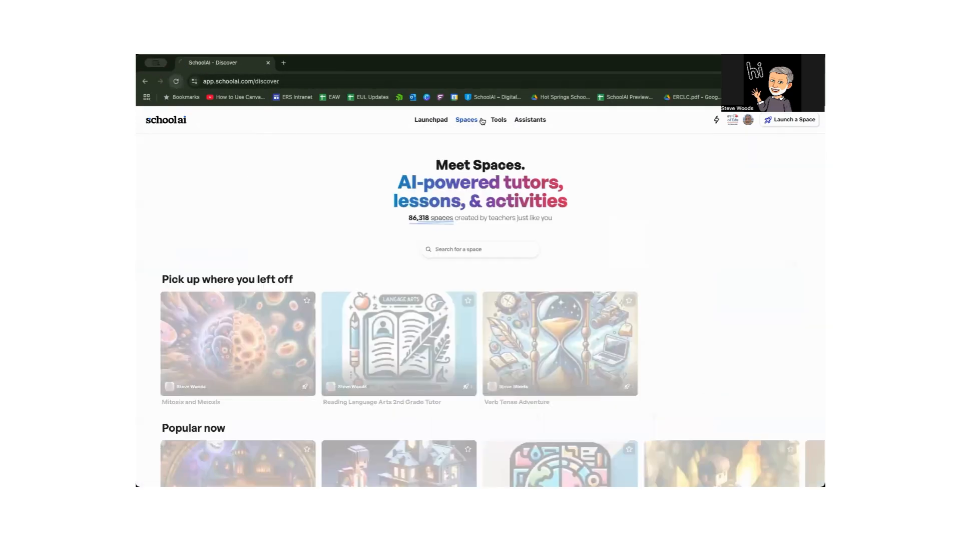
click(472, 248)
key(super+bracketleft)
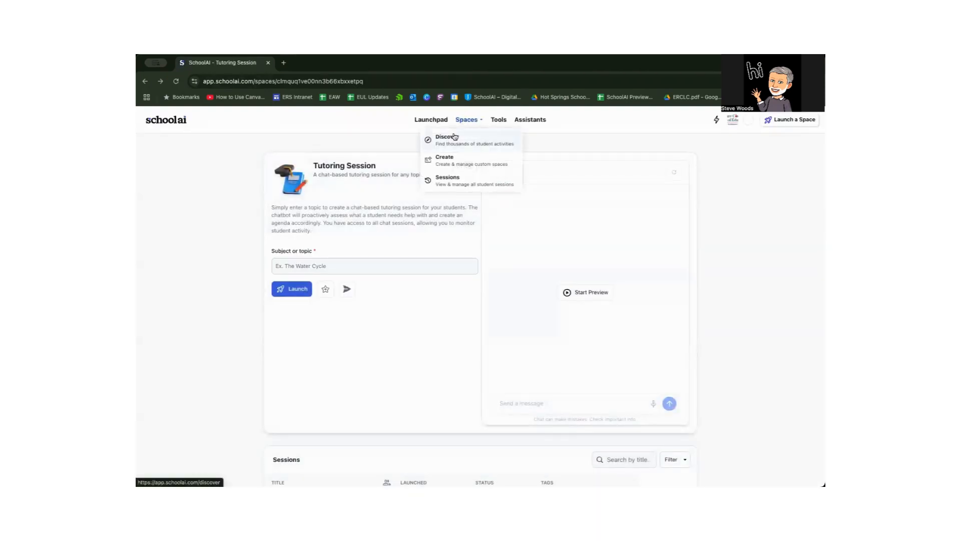
Search the space discovery page for "ela tutor" and replace that search with "math tutor"
click(453, 136)
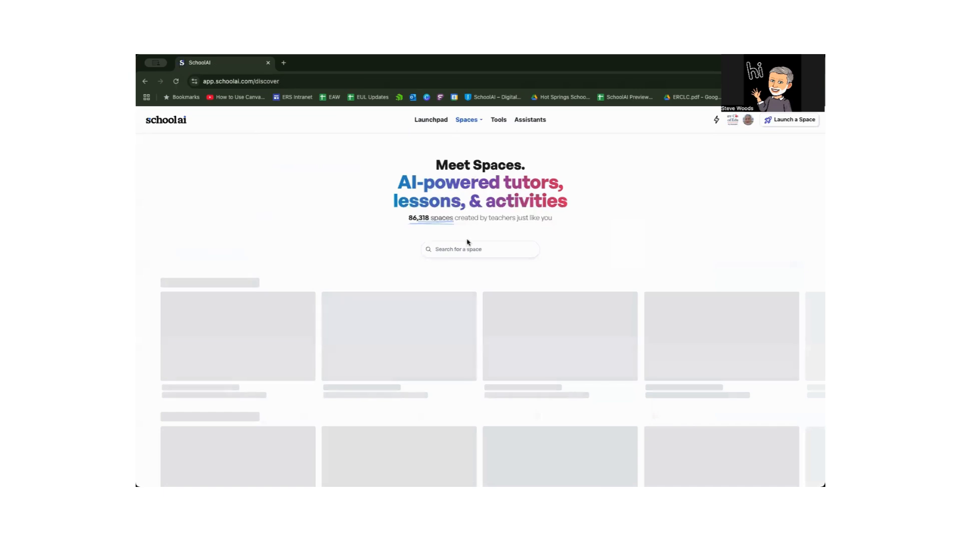
click(465, 249)
text(ela tutor)
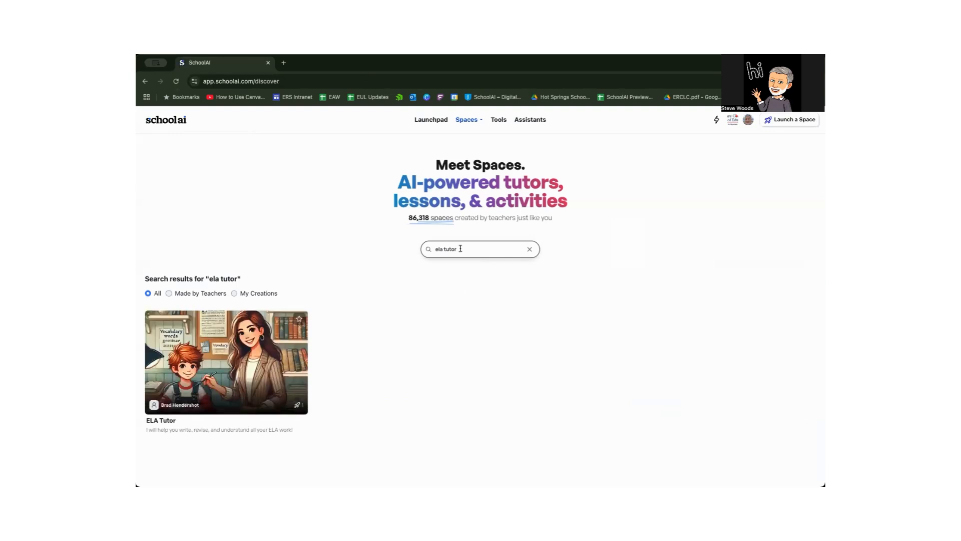
drag(444, 250, 422, 249)
text(math)
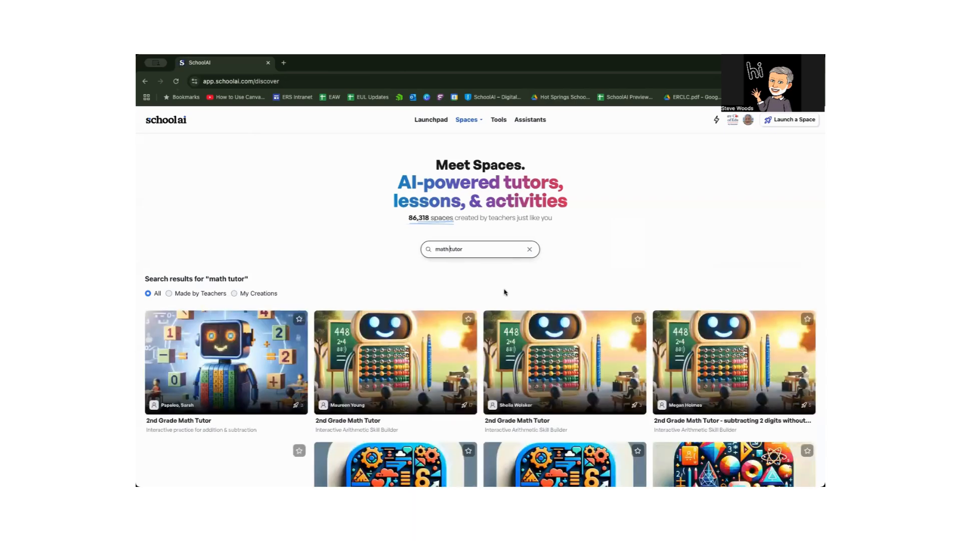
Open Maria the Math Tutor from the search results and expand its options for audience description and session instructions
scroll(505, 292, down, 5)
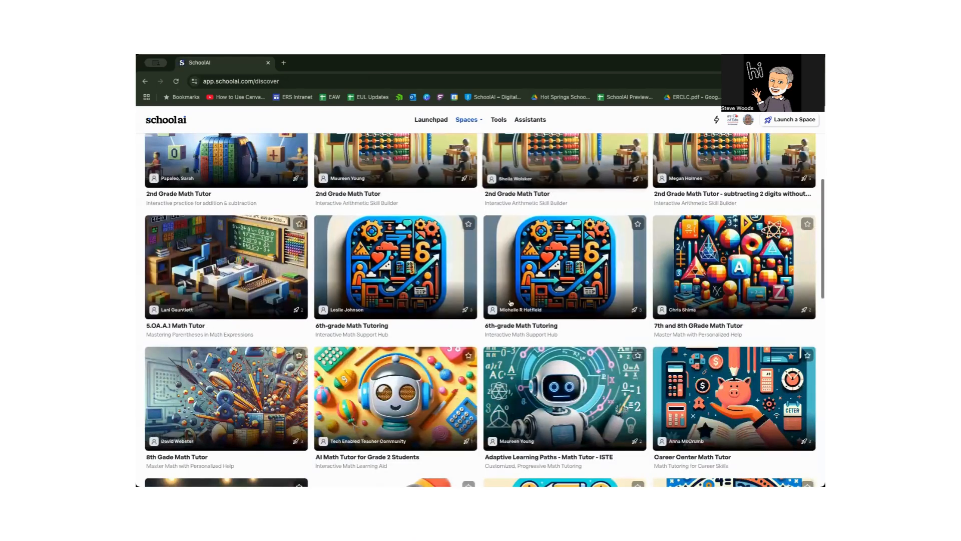
scroll(399, 337, down, 7)
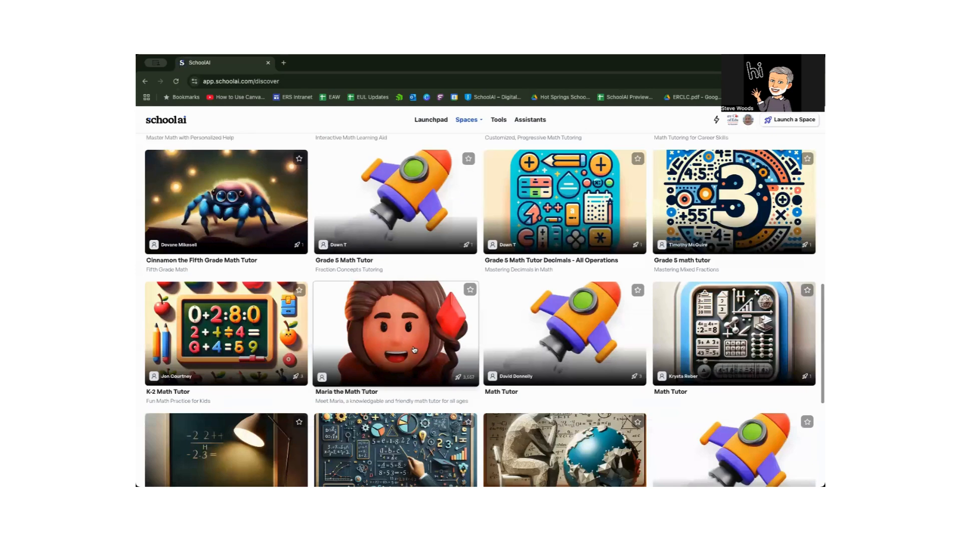
click(414, 349)
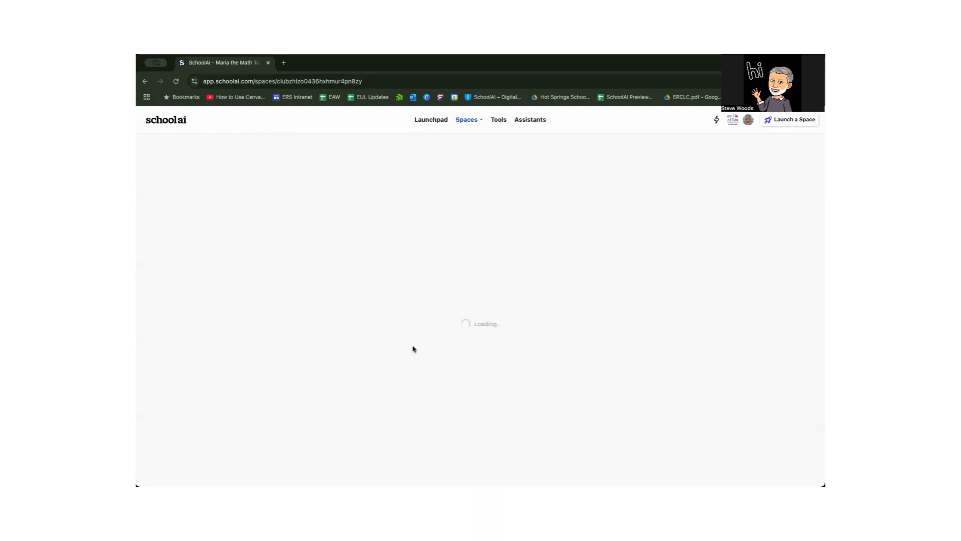
click(433, 269)
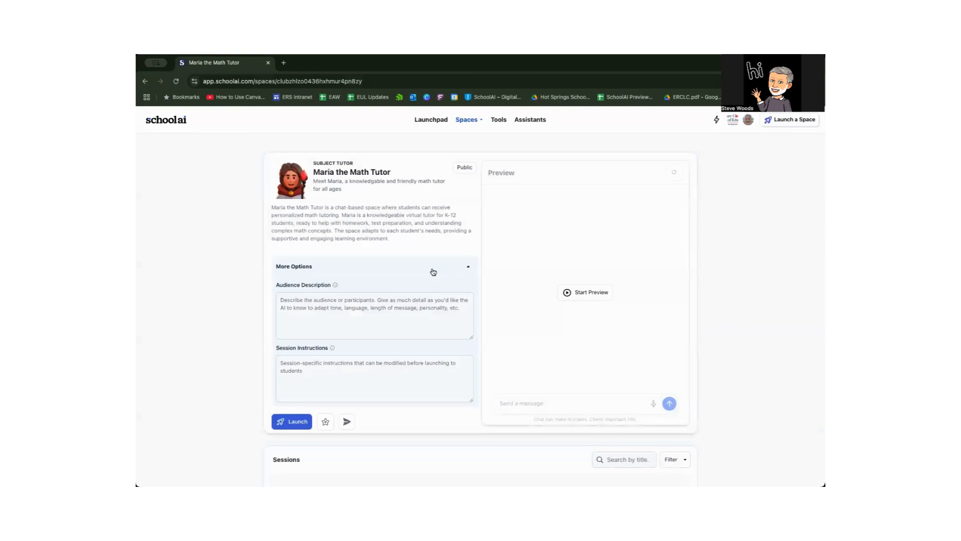
click(388, 304)
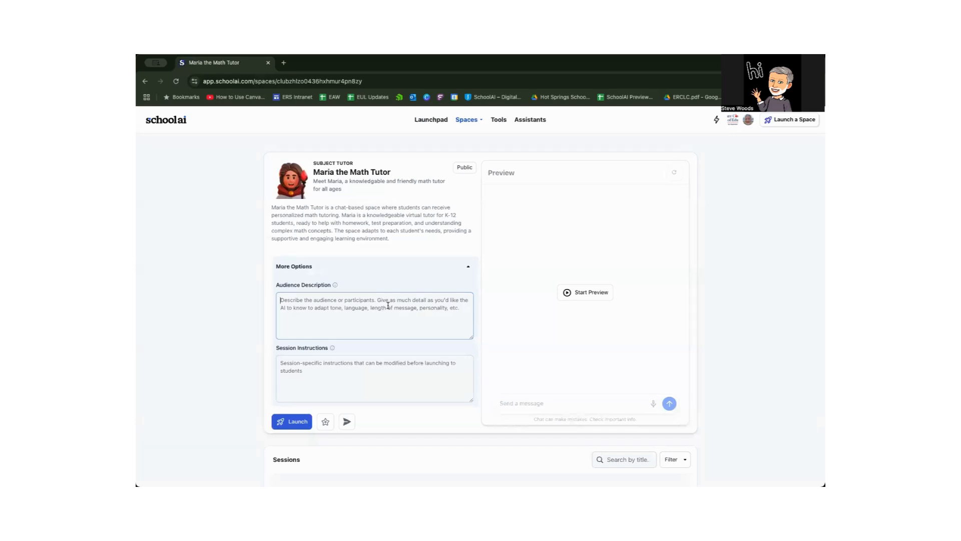
Go to the custom spaces page and start a new space in the Space Creator
click(468, 125)
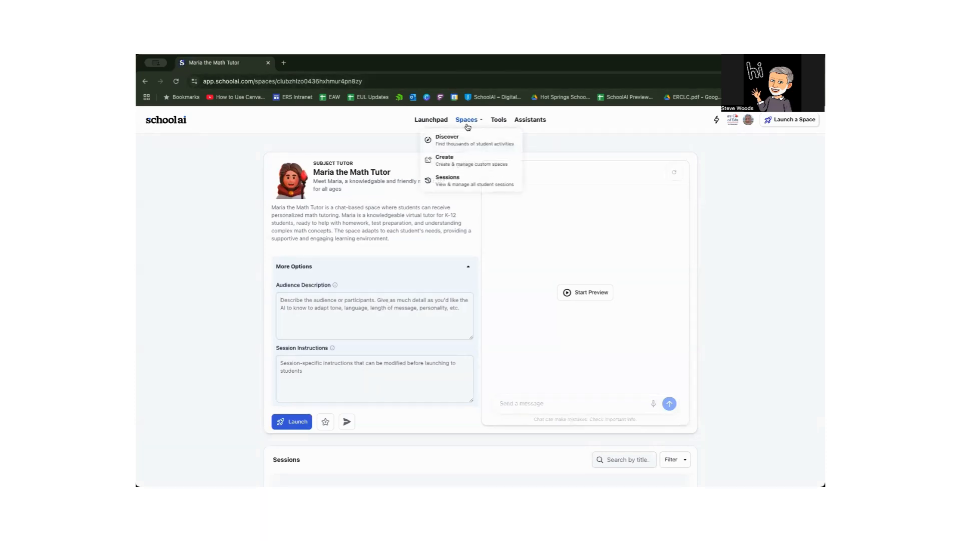
click(452, 165)
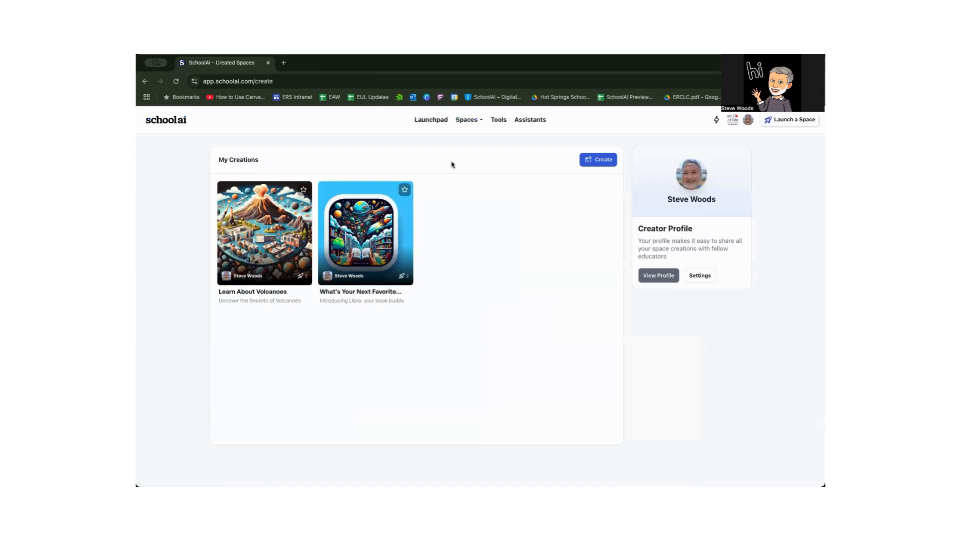
click(594, 165)
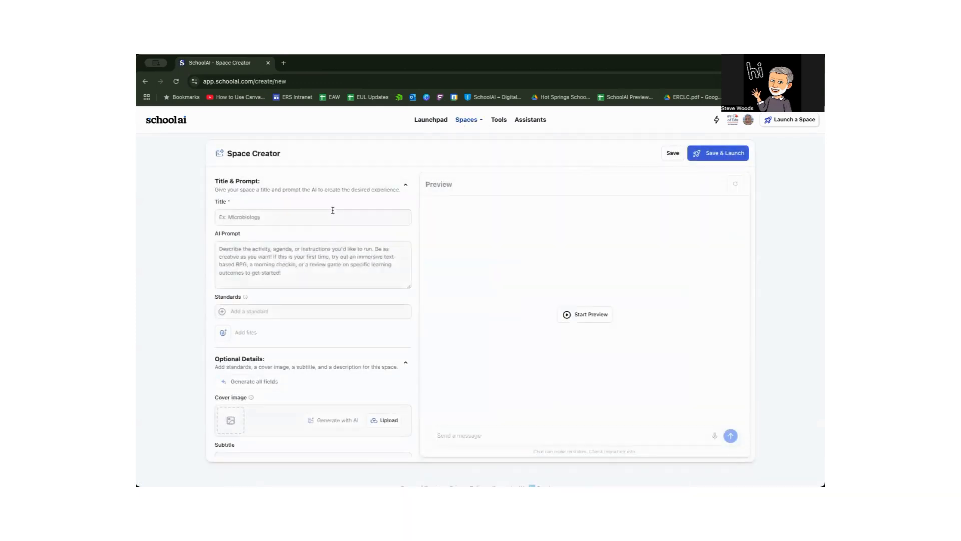
scroll(179, 256, down, 1)
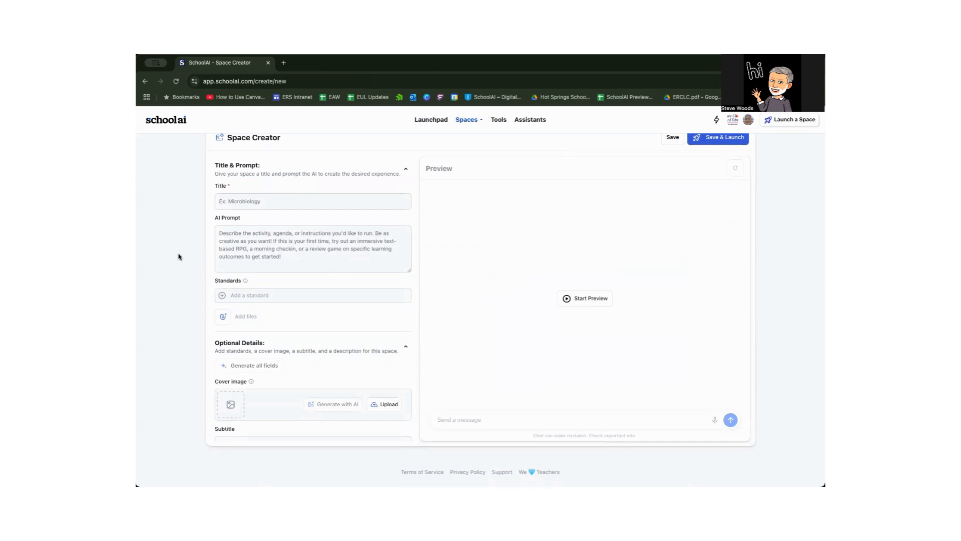
Open the standards selection for the new space, reset its filters and filter the standards by California, 2nd grade
click(223, 298)
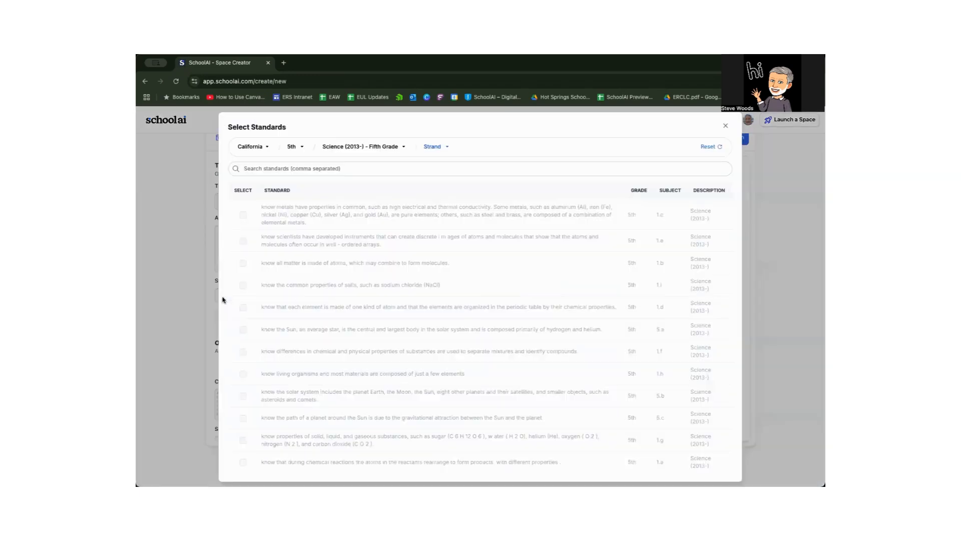
click(708, 148)
click(314, 148)
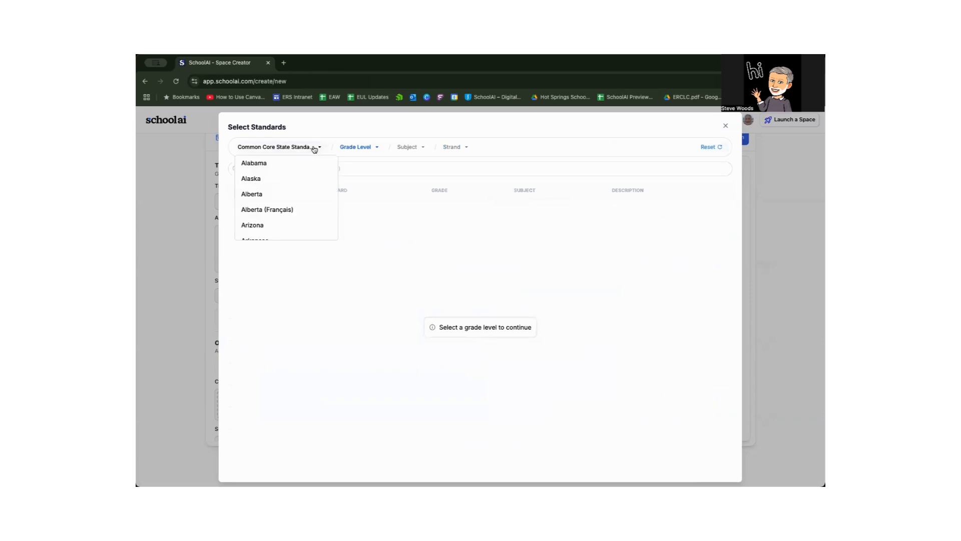
scroll(279, 207, down, 3)
click(273, 197)
click(325, 148)
click(297, 181)
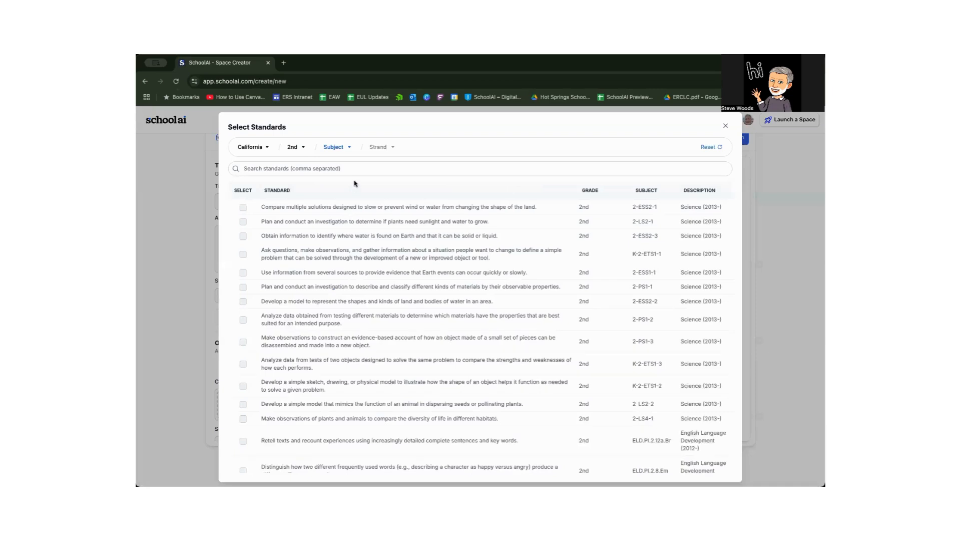
Narrow the standards to History-Social Science (1998-) - Grade 2, look through the list and close it without selecting any
click(347, 147)
scroll(368, 200, down, 4)
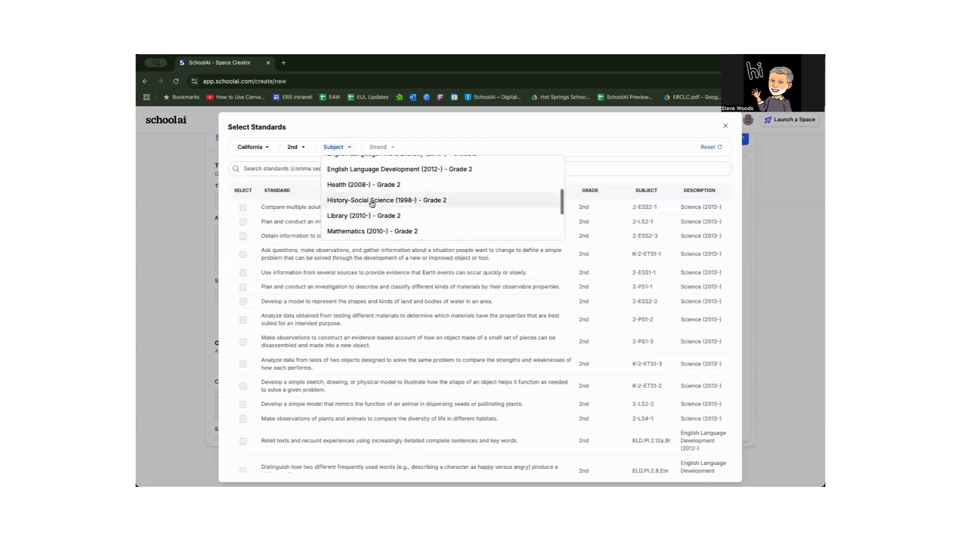
click(380, 199)
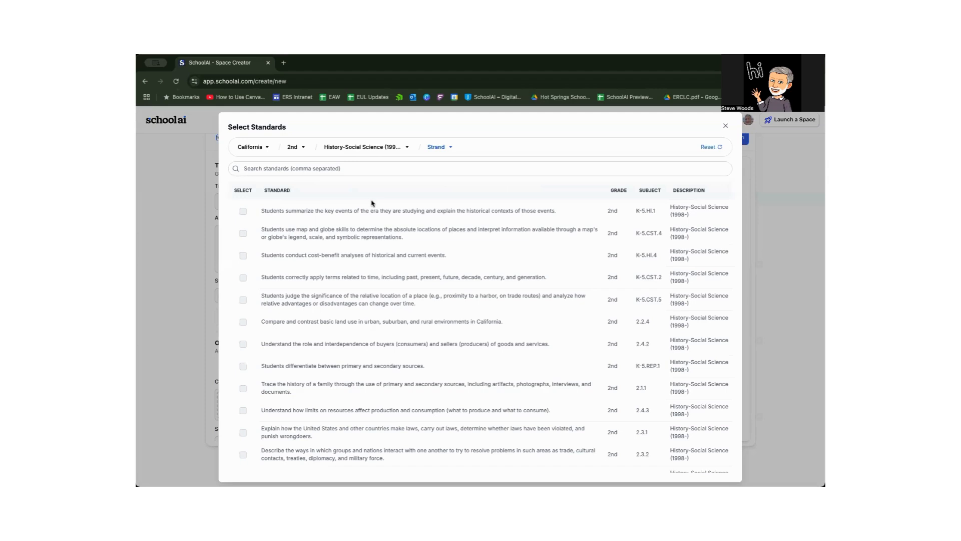
click(439, 148)
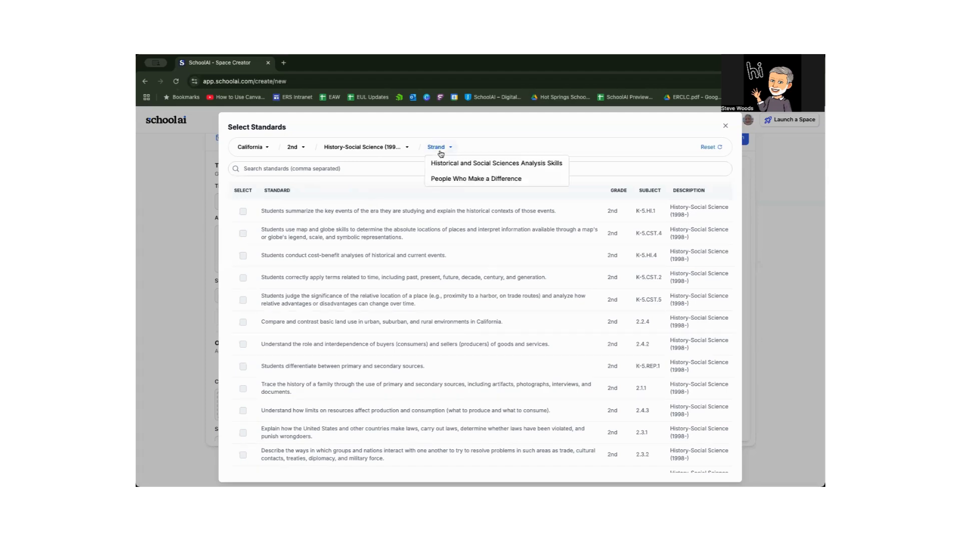
click(412, 186)
scroll(335, 275, down, 3)
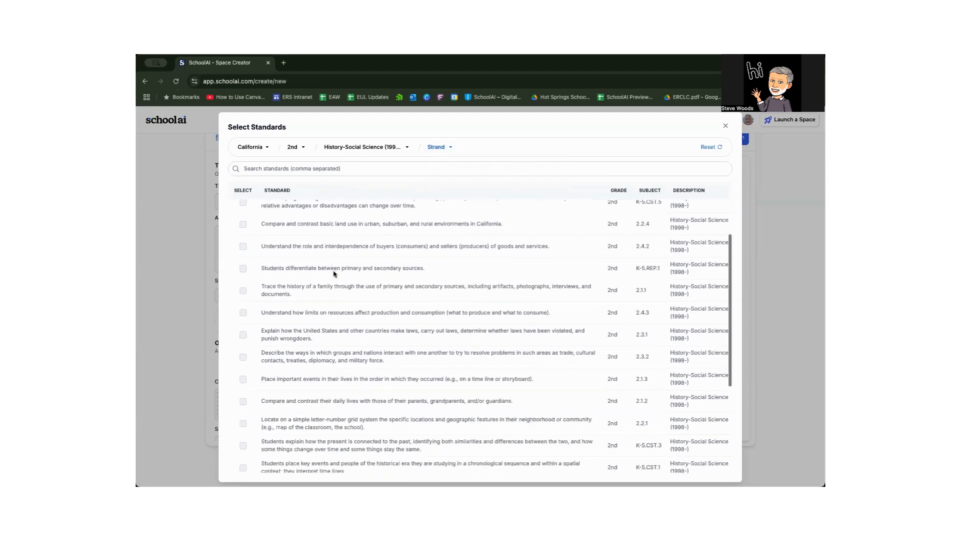
scroll(271, 265, down, 5)
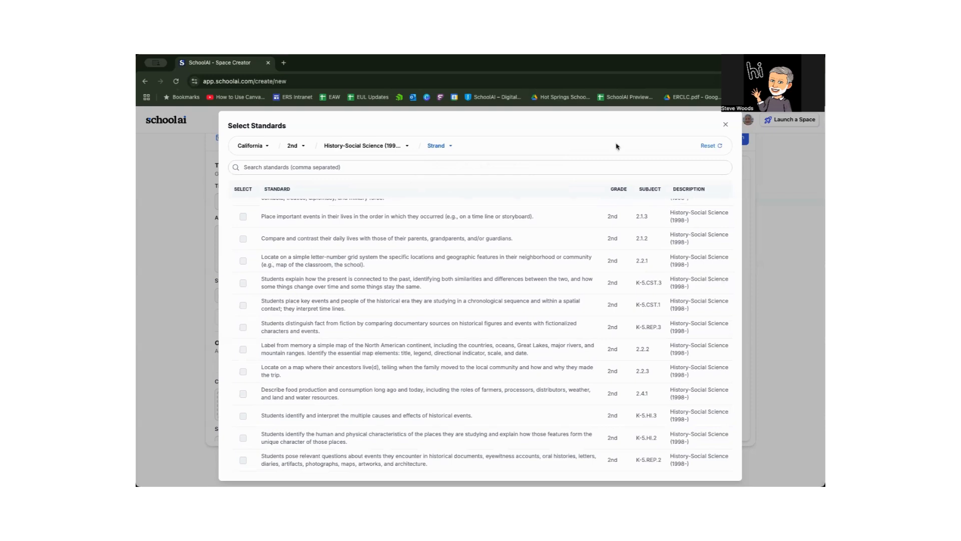
click(725, 125)
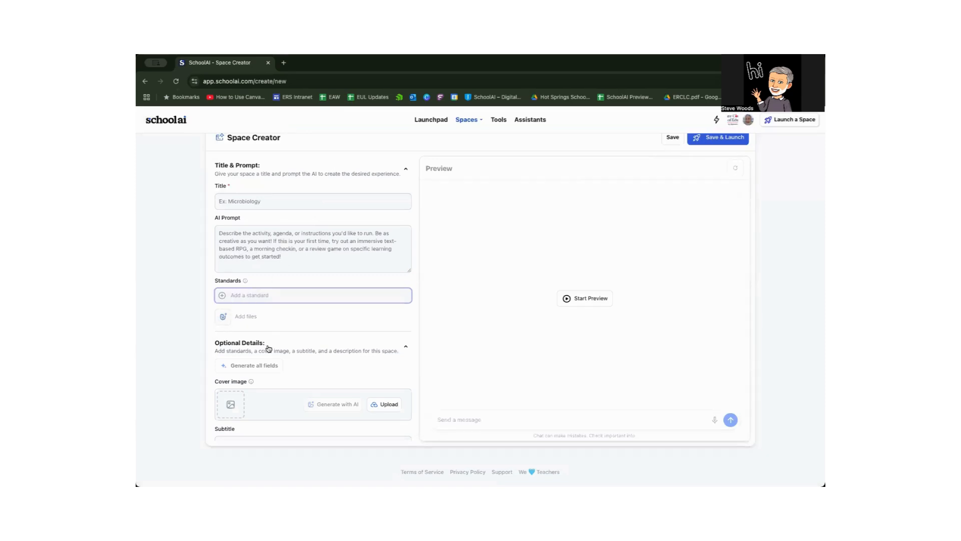
Examine the Space Creator's title, prompt, cover image, subtitle and description fields
scroll(343, 359, down, 2)
scroll(343, 358, down, 2)
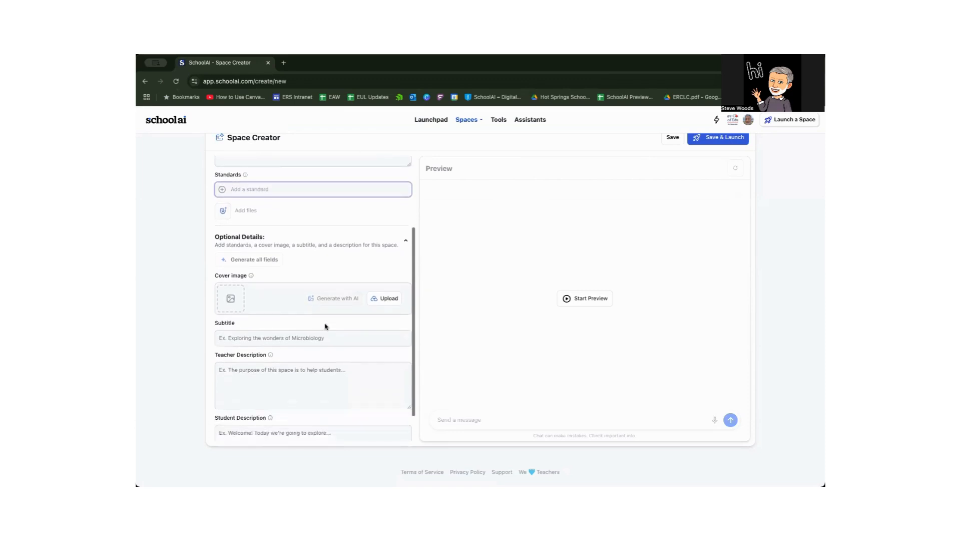
scroll(288, 328, down, 1)
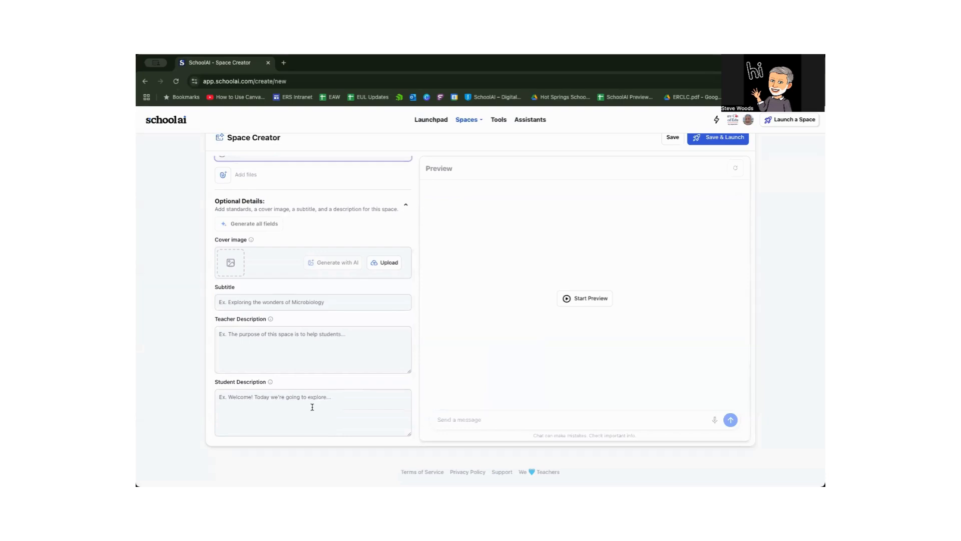
scroll(313, 407, up, 5)
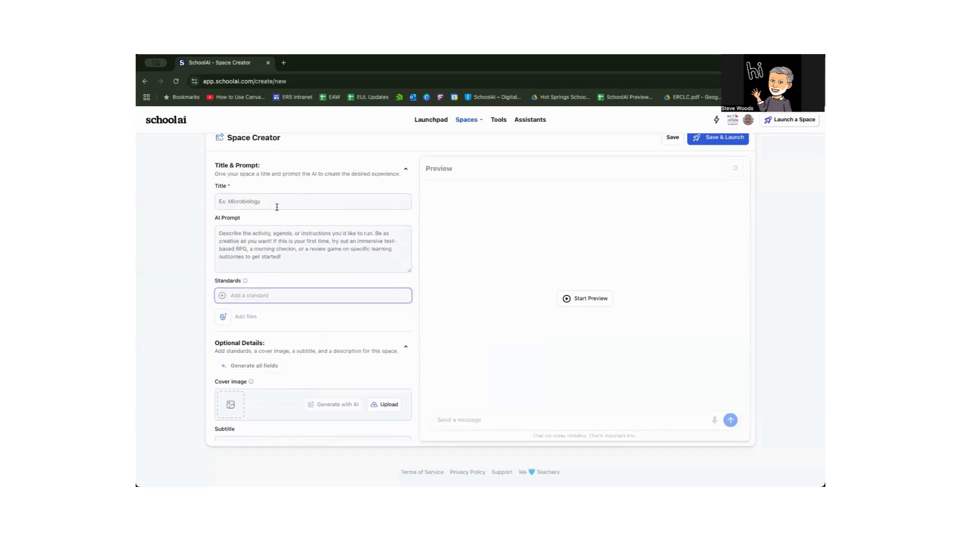
scroll(273, 273, down, 2)
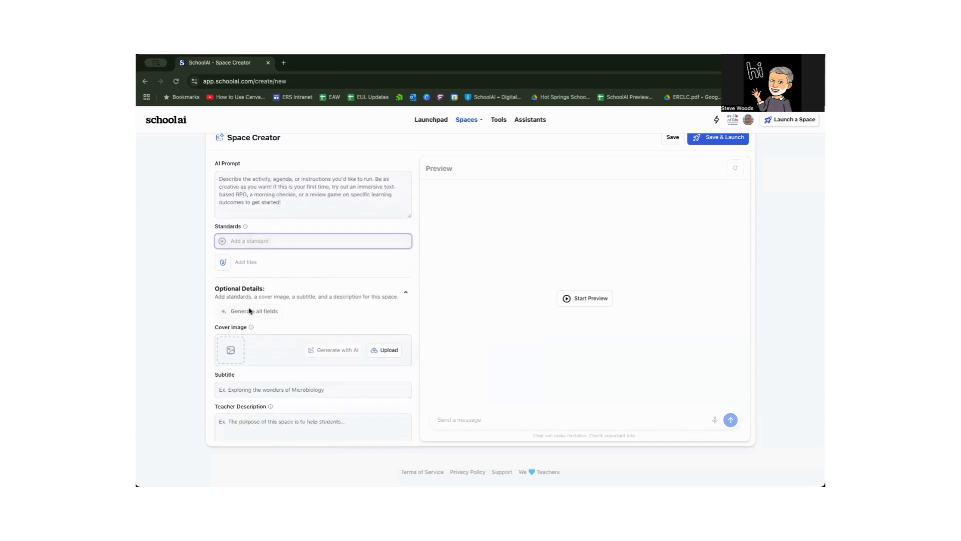
Look over the blank Space Creator form once more and return to the Launchpad
scroll(267, 323, down, 2)
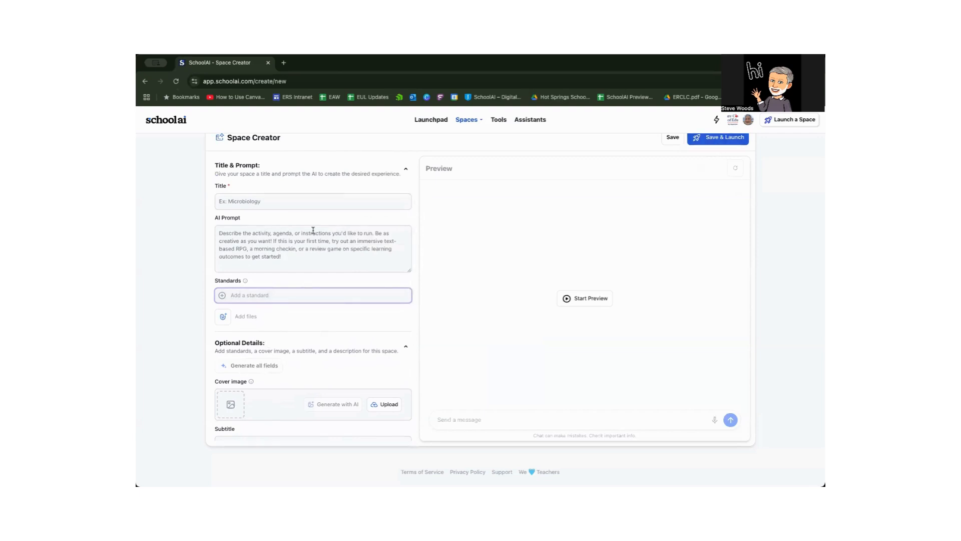
scroll(311, 233, up, 1)
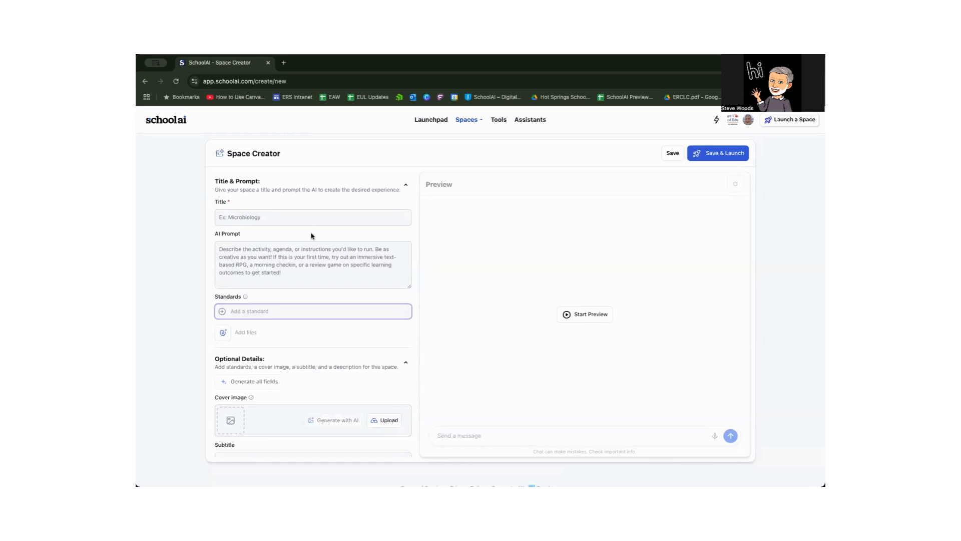
click(464, 120)
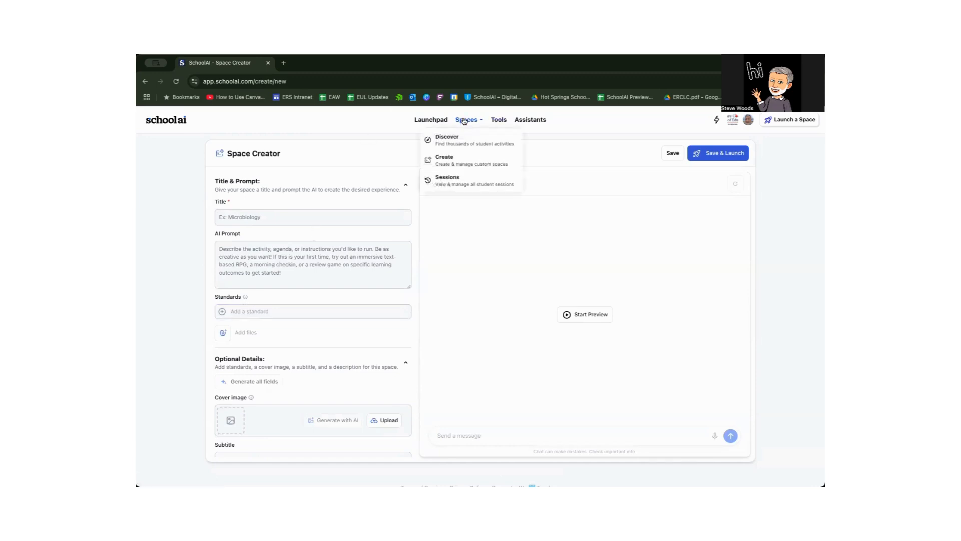
click(433, 122)
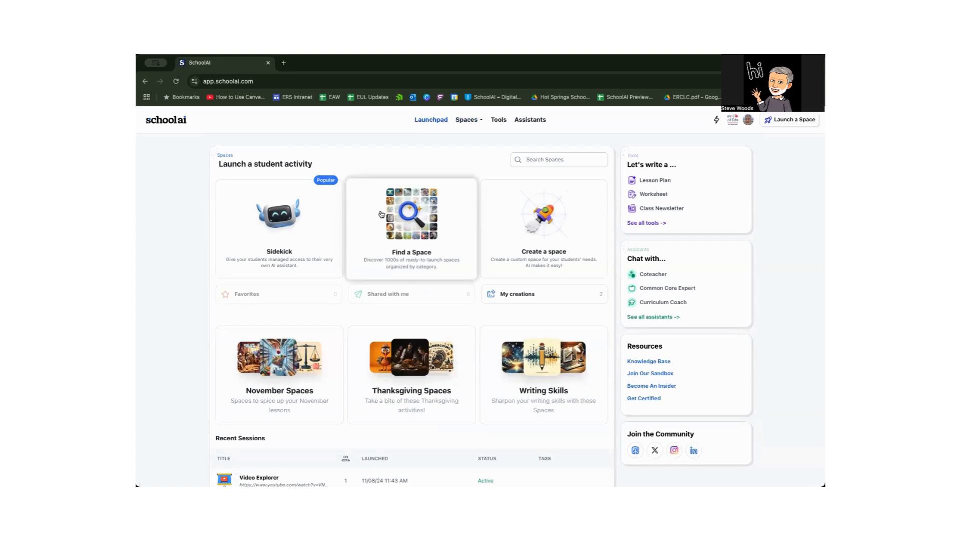
Look through the Launchpad's space collections and recent sessions and open the page listing all student sessions
scroll(392, 279, down, 1)
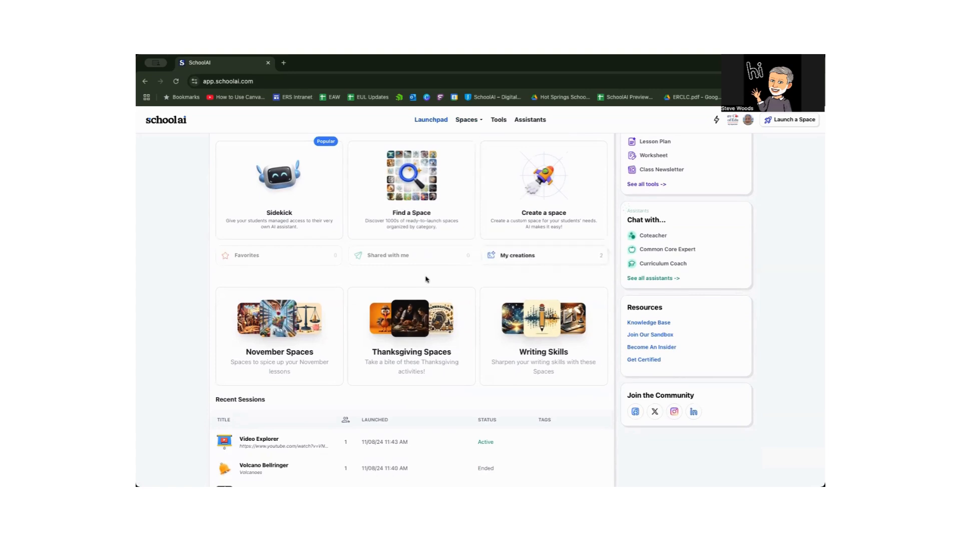
scroll(425, 278, down, 2)
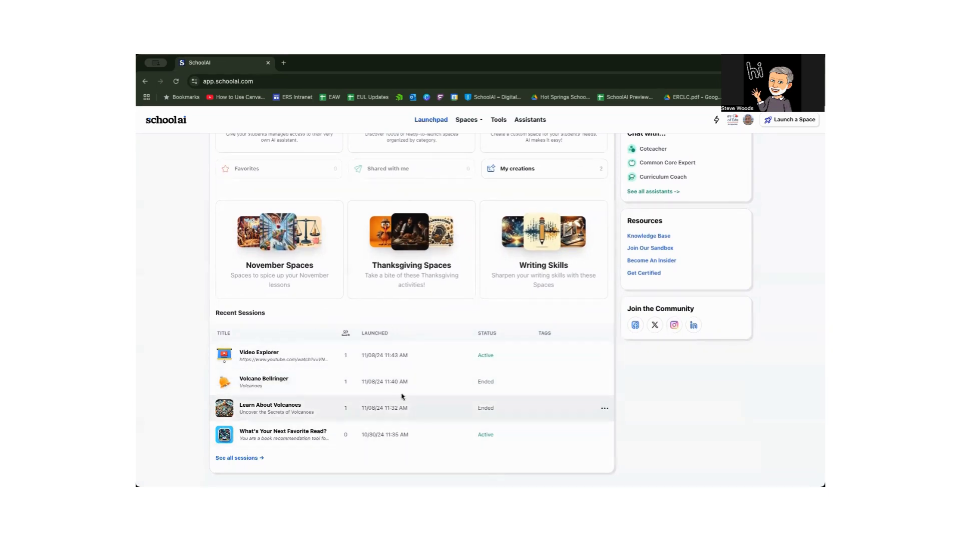
scroll(344, 405, up, 5)
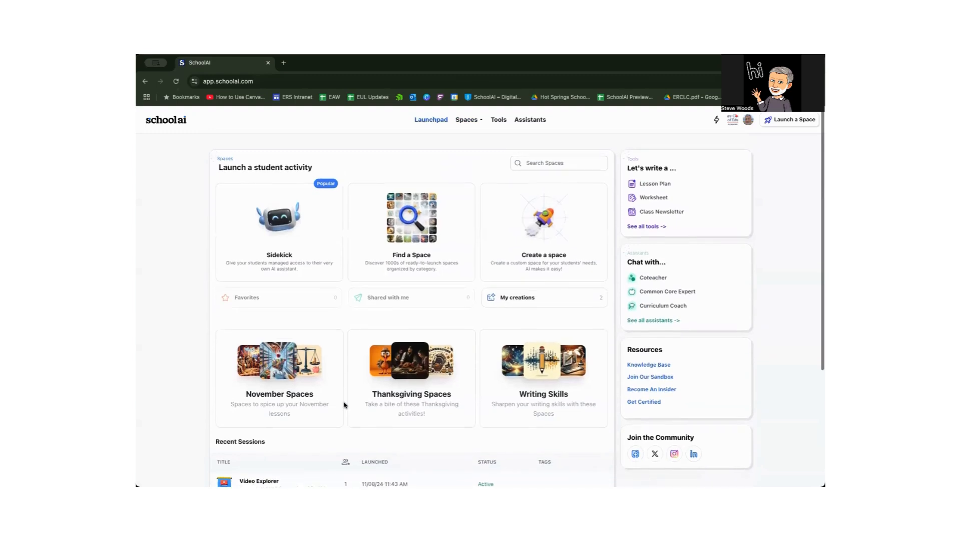
click(475, 120)
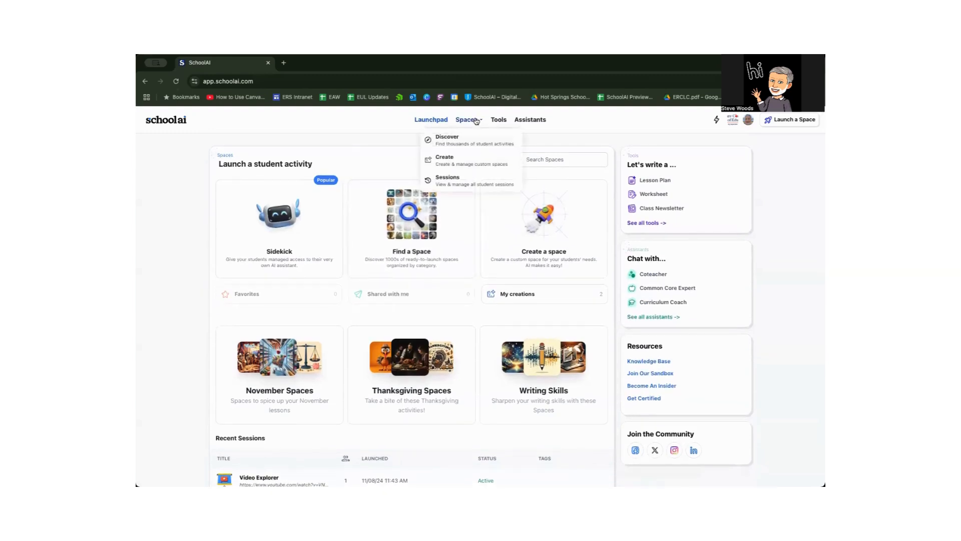
click(449, 180)
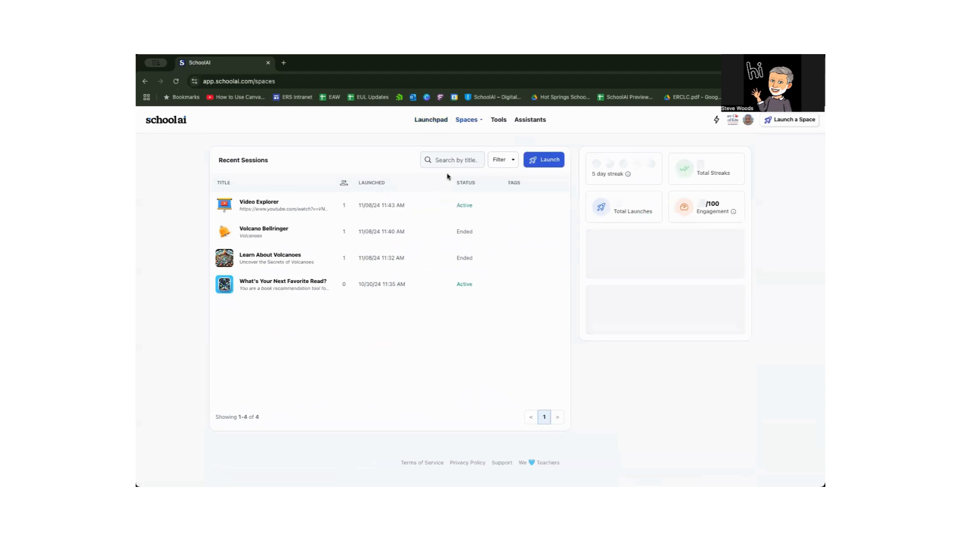
Open the Haunted Math Mansion space from the popular spaces on the Discover page and remix it in the Space Creator
click(474, 121)
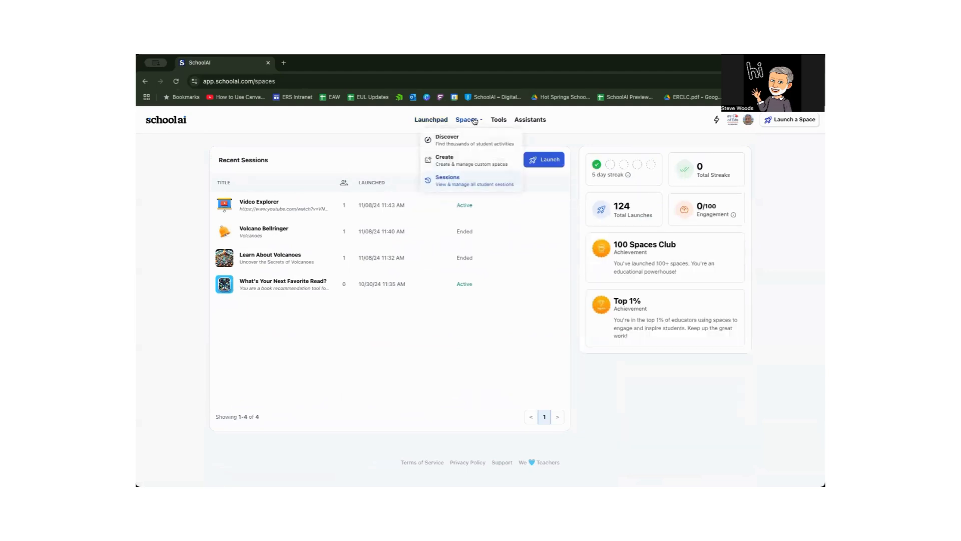
click(449, 137)
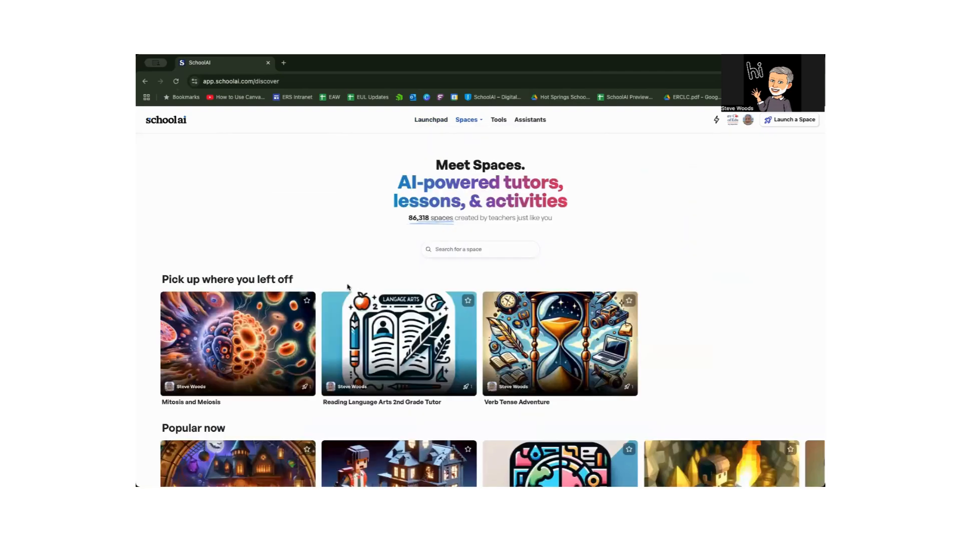
scroll(350, 280, down, 5)
click(386, 257)
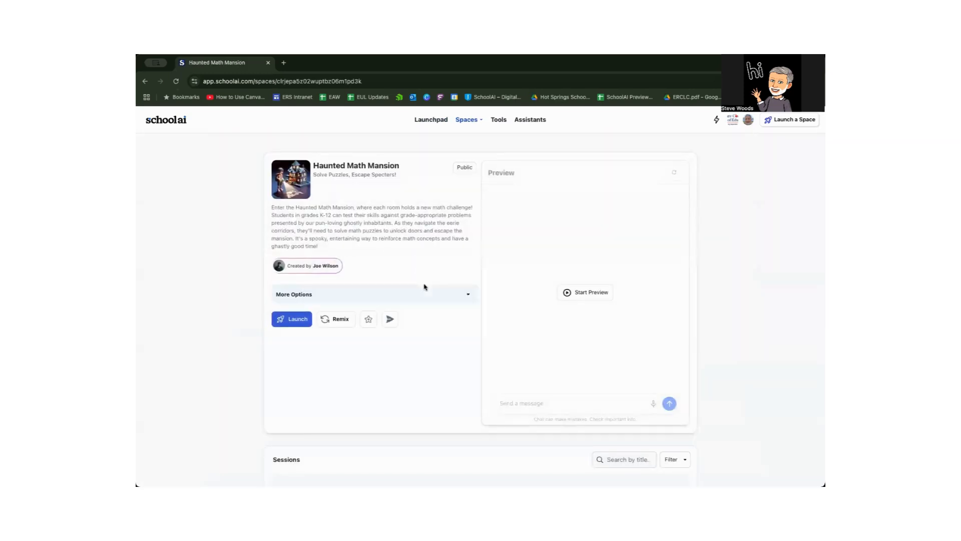
click(340, 320)
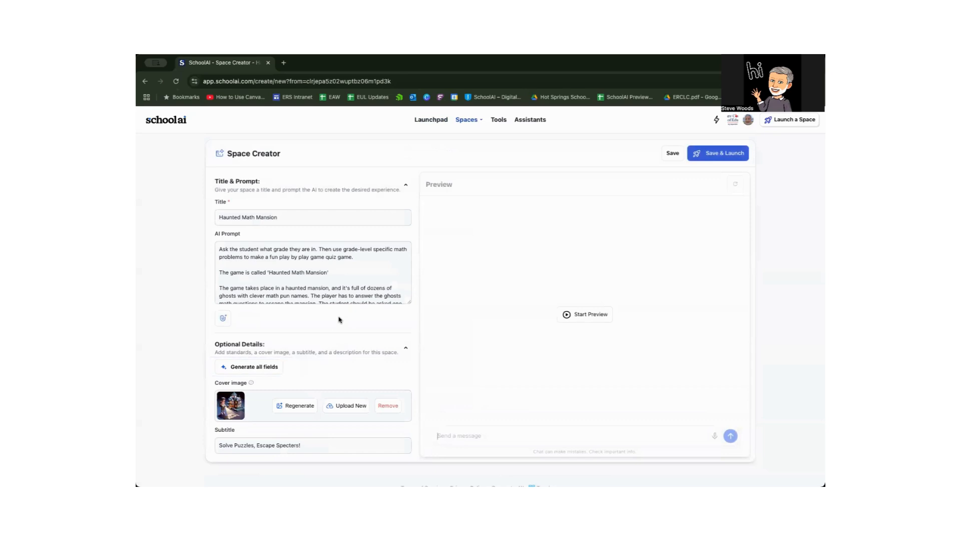